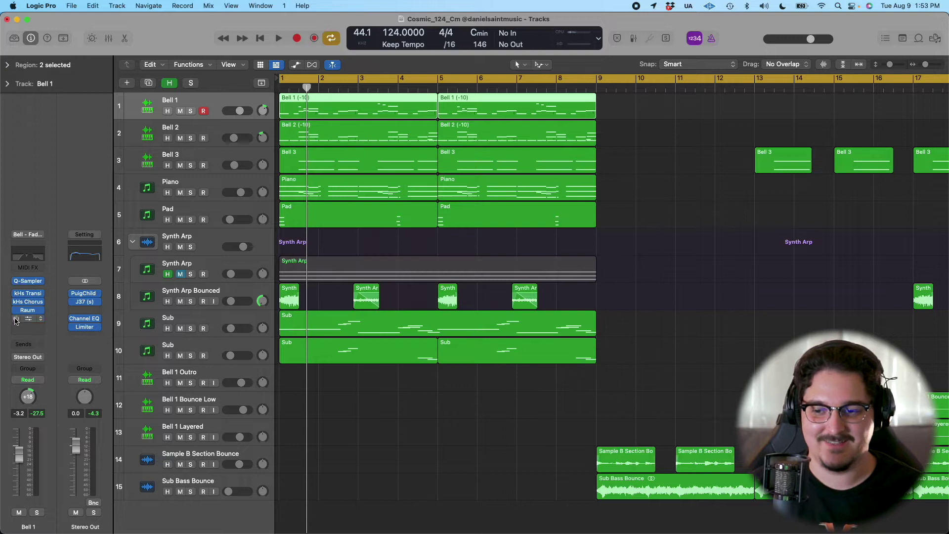
- Enable and inspect the Channel EQ on the Bell 1 track, and solo that track
left_click(29, 320)
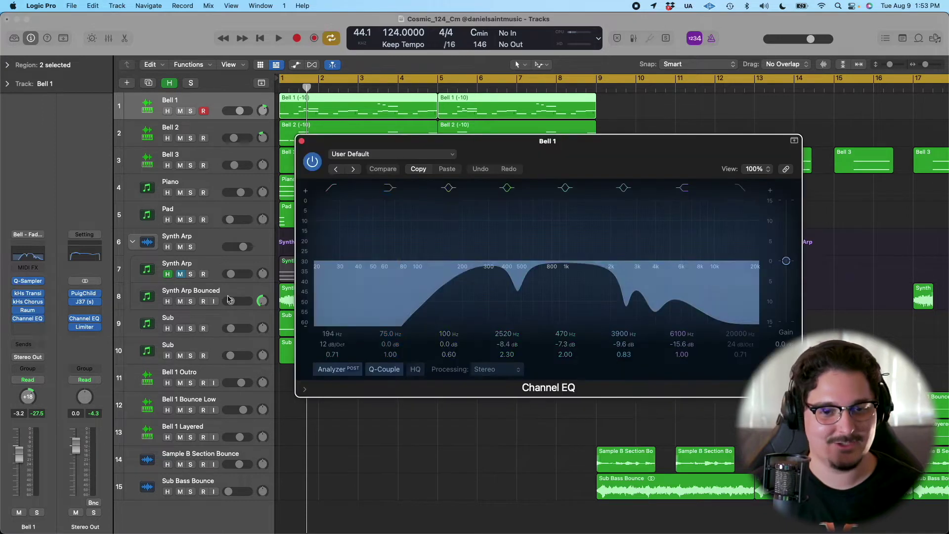
left_click(301, 141)
left_click(191, 111)
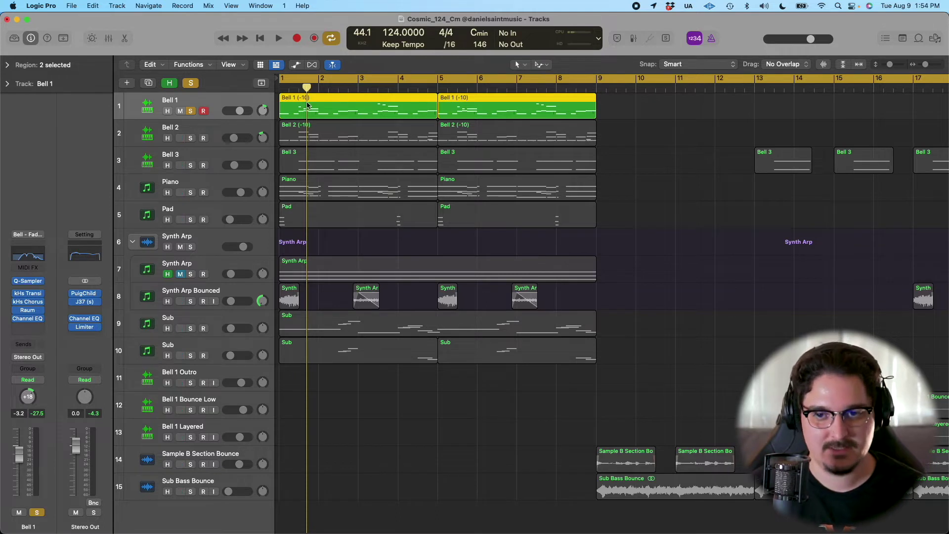
- Show the Bell 1 regions in the Piano Roll and play back part of the soloed melody
key("p")
scroll(464, 321, "down", 1)
key("space")
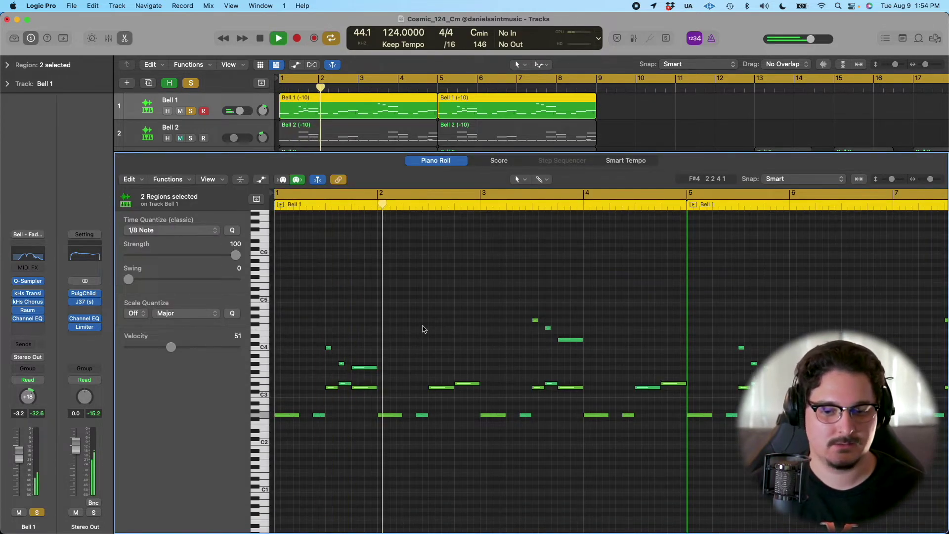
key("space")
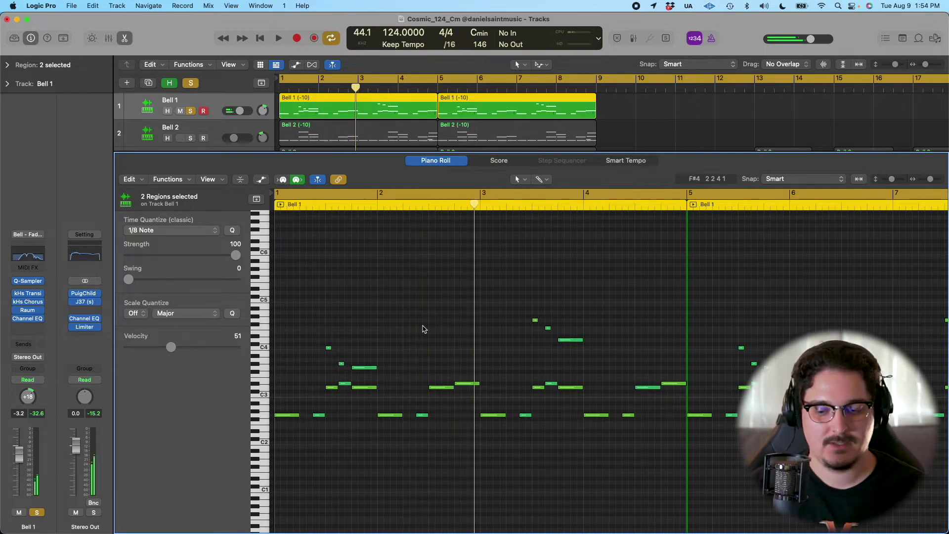
- Examine Bell 1's region pitch bend automation and the available automation parameters, and close the editor
key("a")
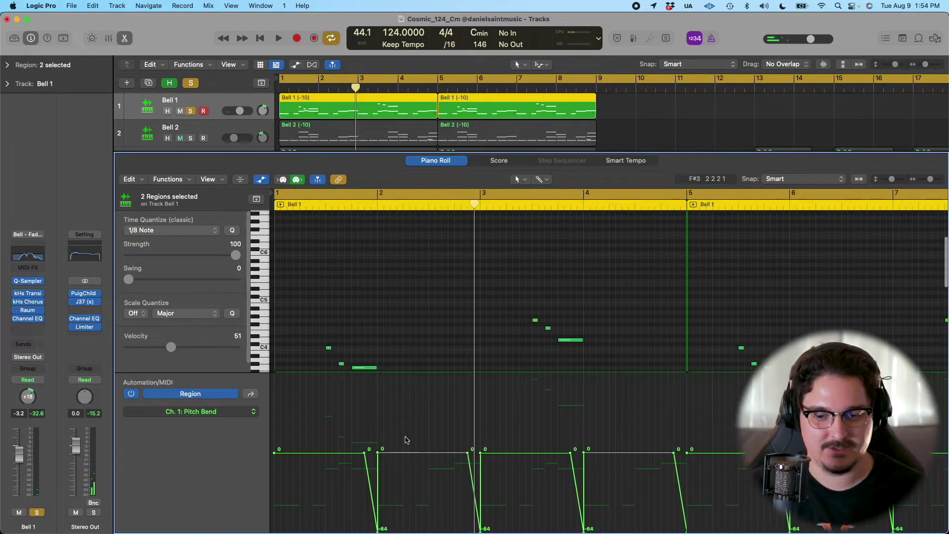
scroll(386, 346, "down", 6)
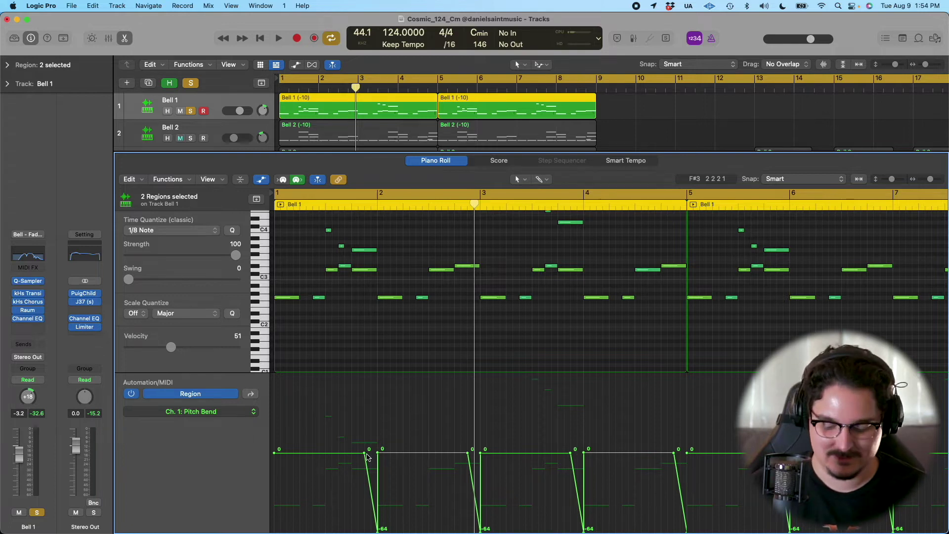
scroll(399, 448, "up", 8)
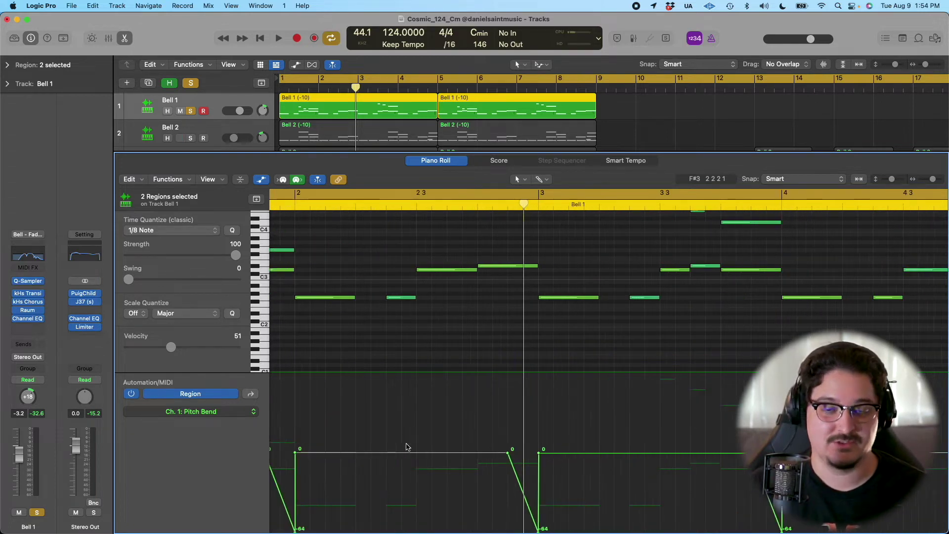
scroll(407, 449, "left", 3)
scroll(346, 346, "up", 3)
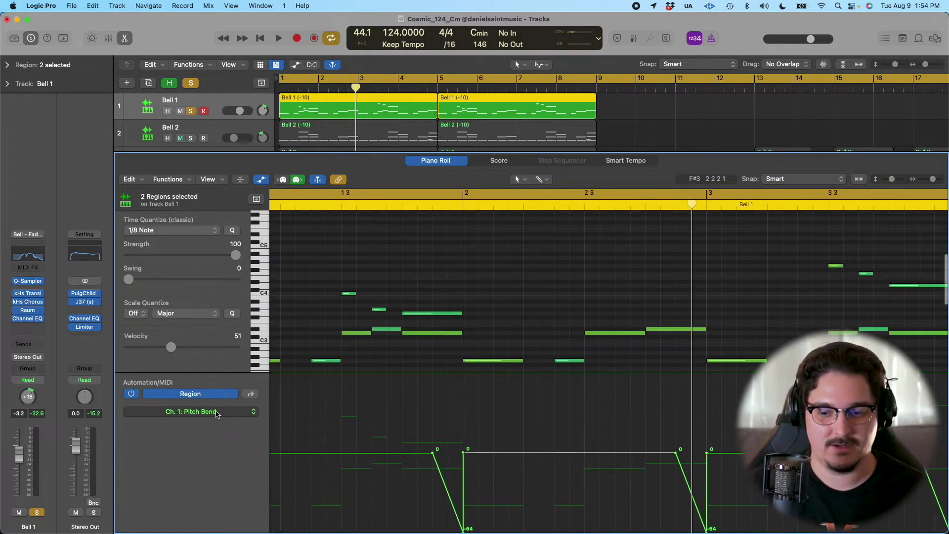
left_click(241, 416)
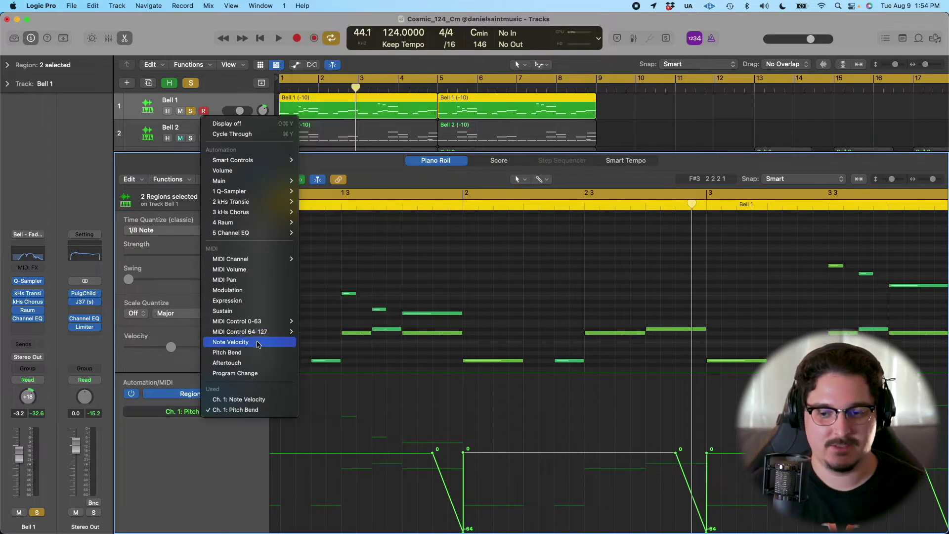
left_click(218, 460)
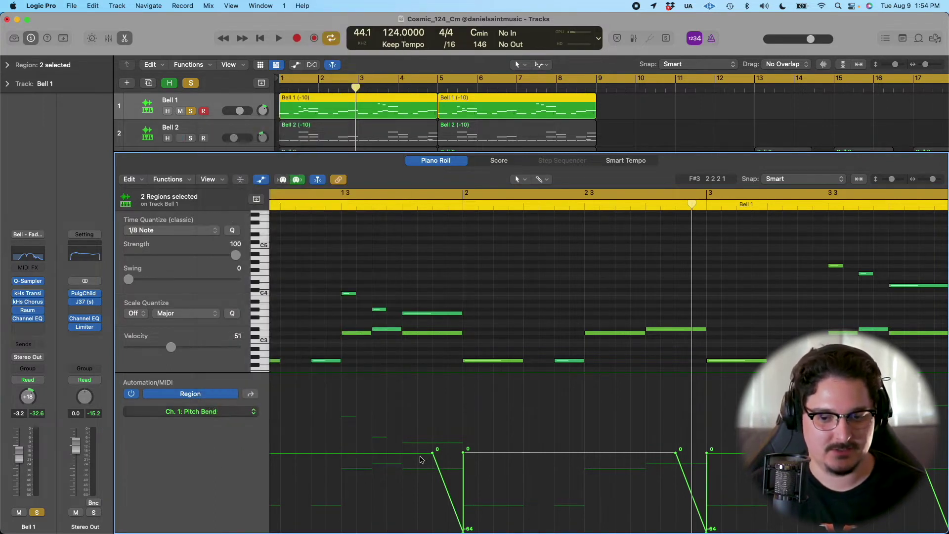
key("e")
- Switch to the Bell 2 track and check which bell sample is loaded in its Quick Sampler
key("Down")
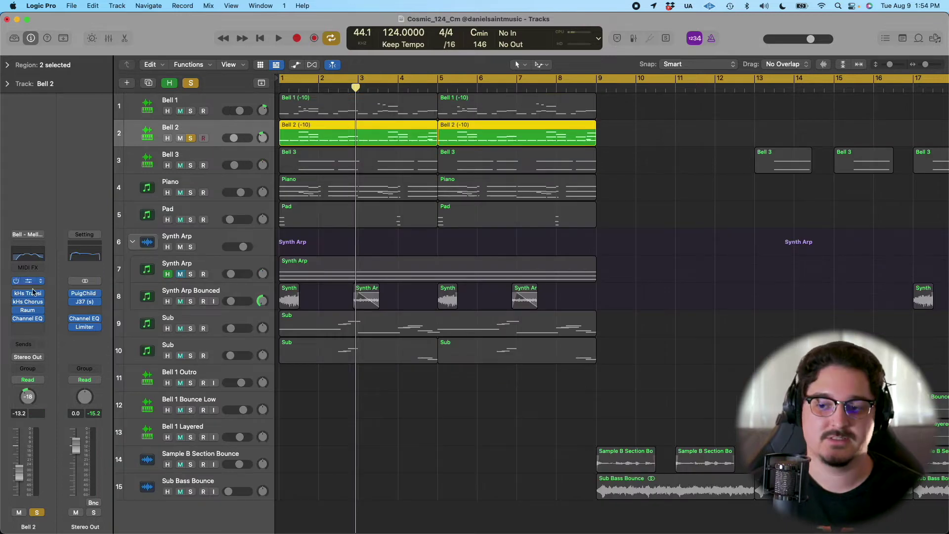
left_click(28, 282)
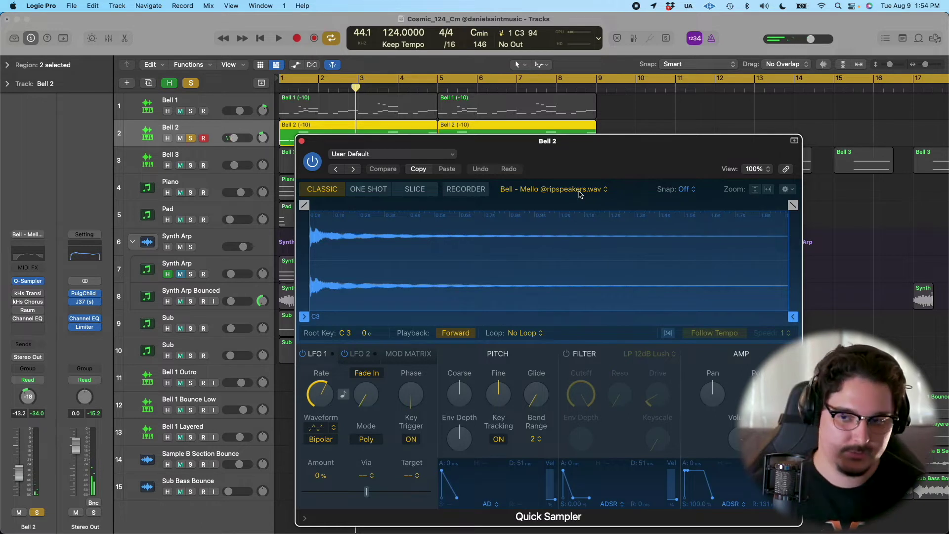
left_click(301, 140)
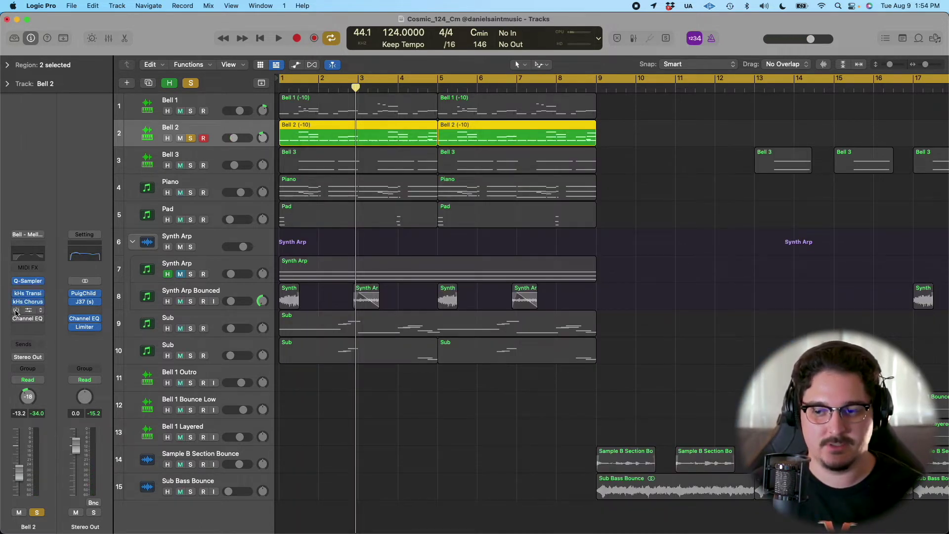
- Enable the Raum reverb and the Channel EQ on Bell 2 and inspect their settings
left_click(28, 310)
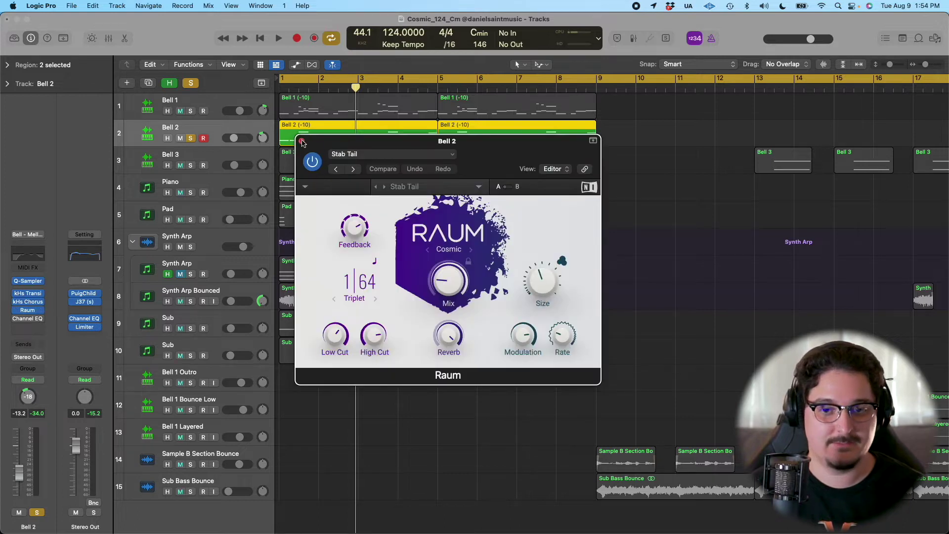
left_click(301, 142)
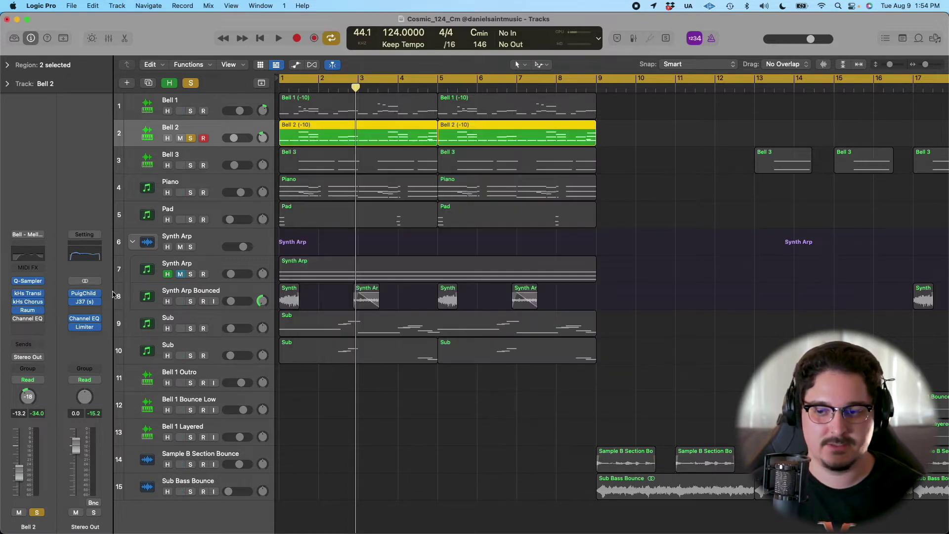
left_click(28, 318)
left_click(302, 141)
- Fit the Bell 2 notes in the Piano Roll view and play the soloed part
key("e")
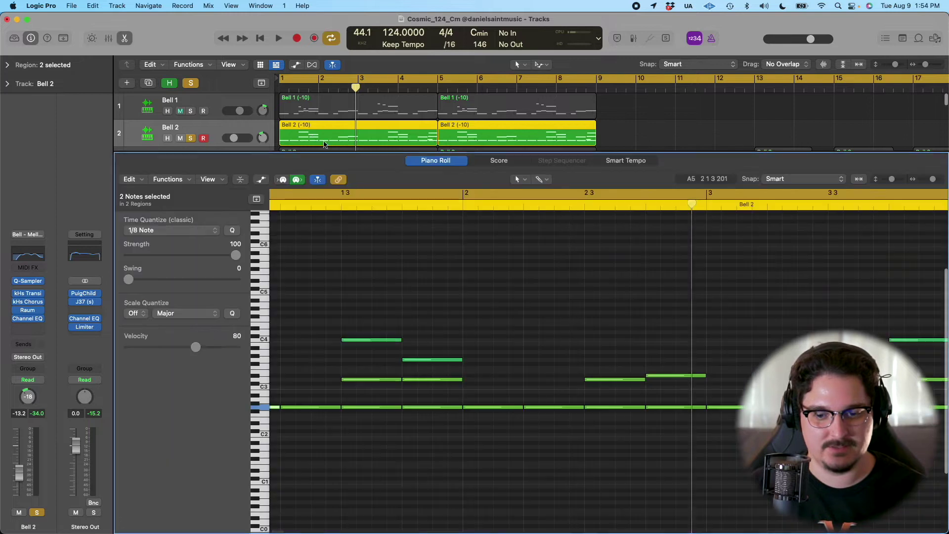
left_click(450, 364)
key("z")
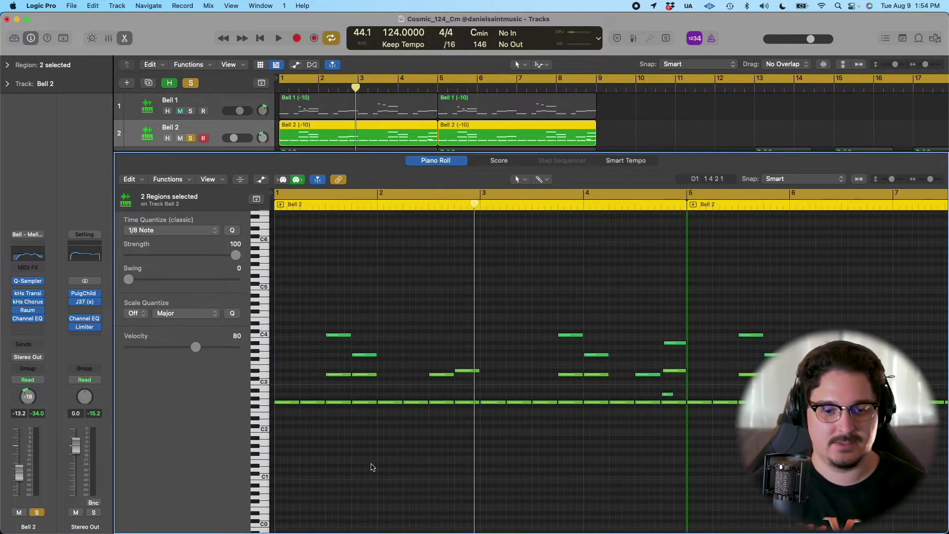
key("space")
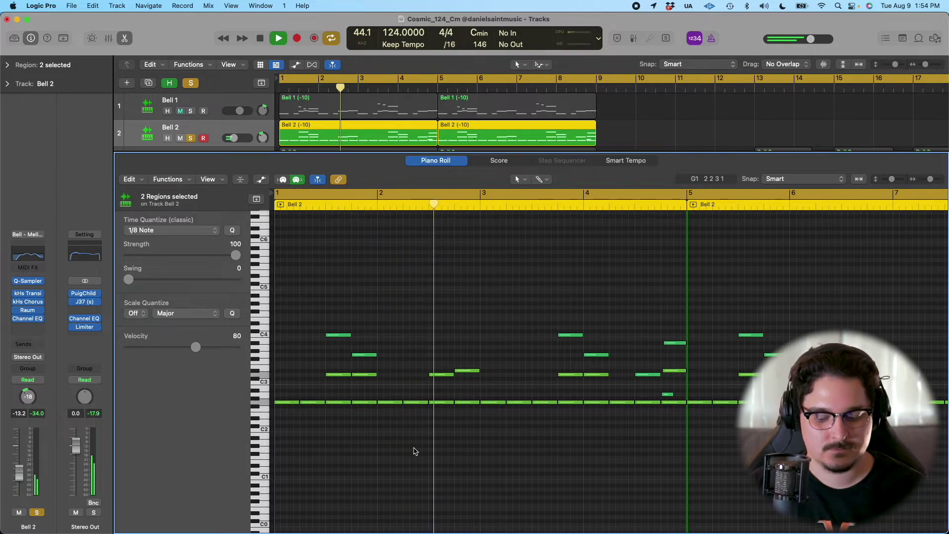
- Review Bell 2's pitch bend automation, stop playback, and hide the automation to examine the repeated low notes
key("a")
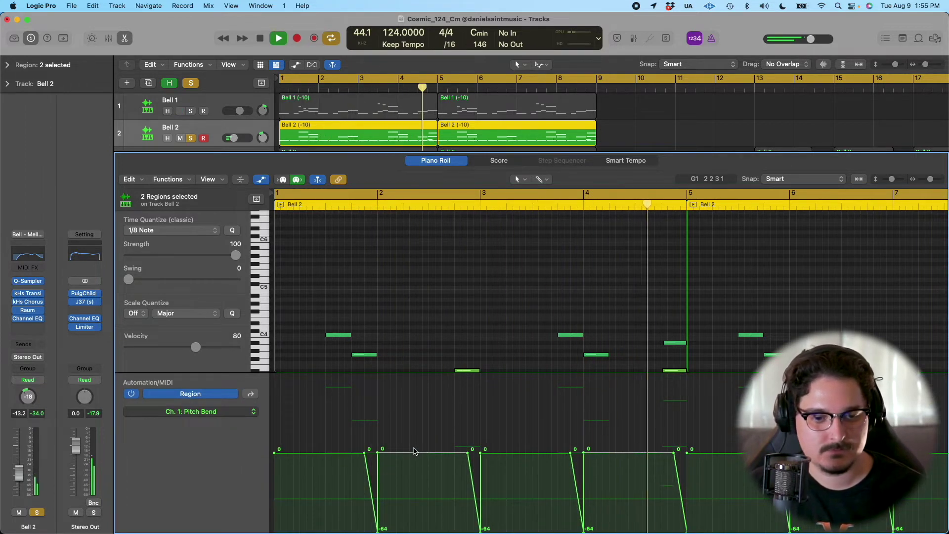
key("space")
scroll(483, 414, "down", 5)
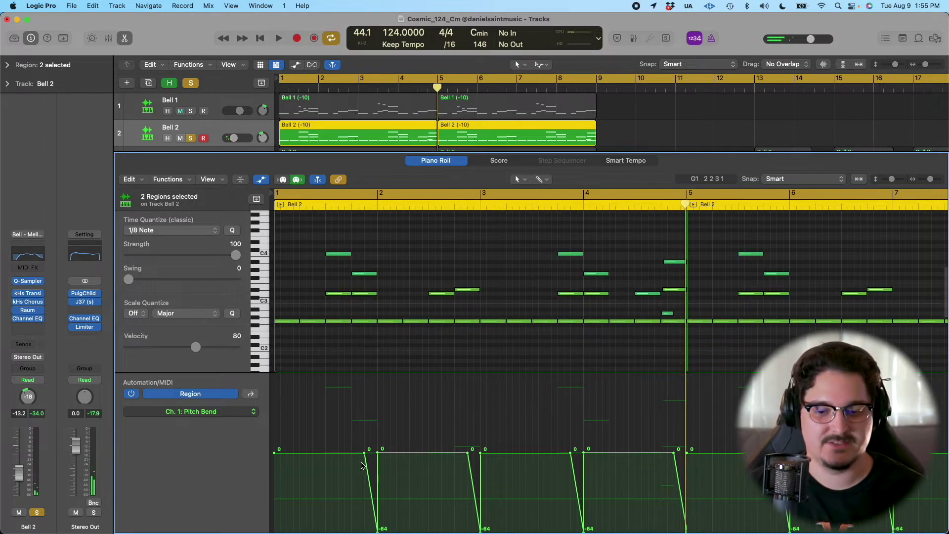
key("a")
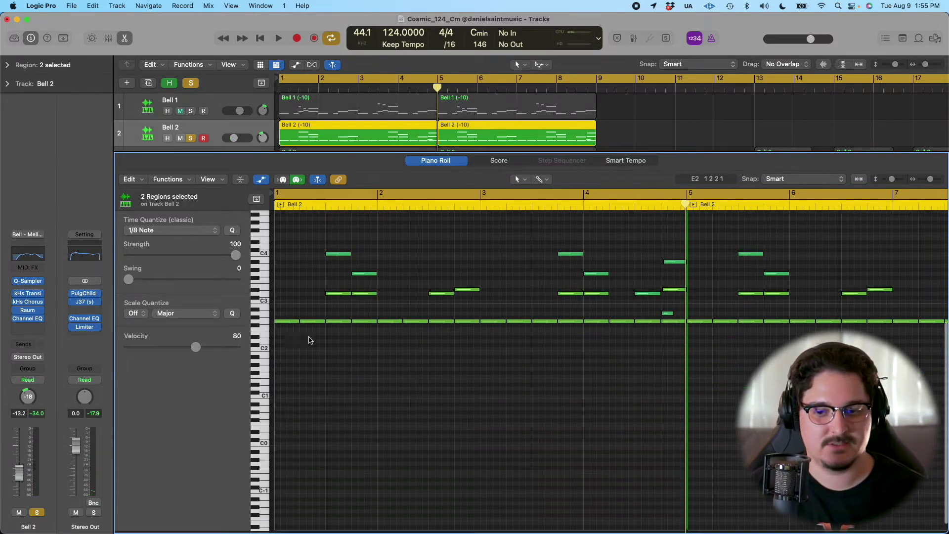
left_click_drag(287, 334, 868, 326)
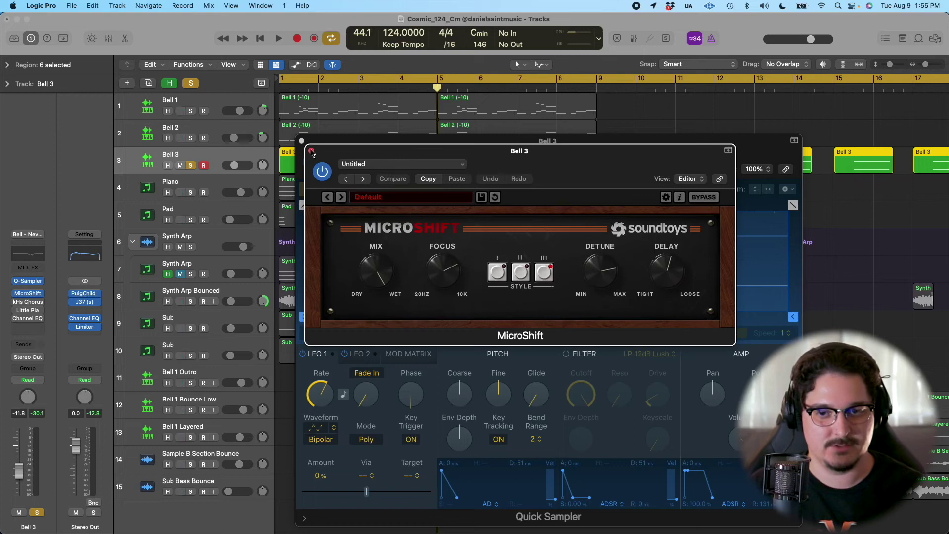
- Close Bell 3's MicroShift and Quick Sampler windows, and enable and check its kHs Chorus
left_click(311, 151)
left_click(301, 141)
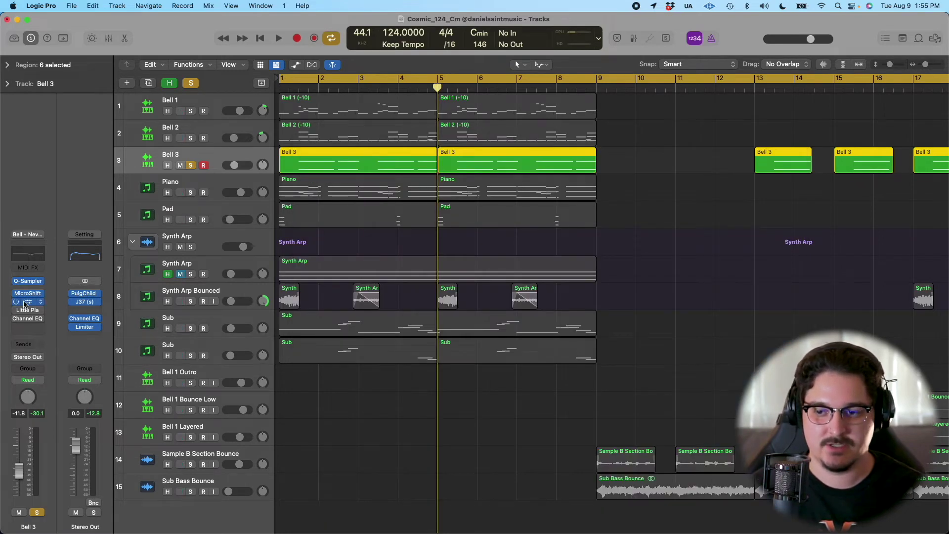
left_click(28, 302)
left_click(301, 141)
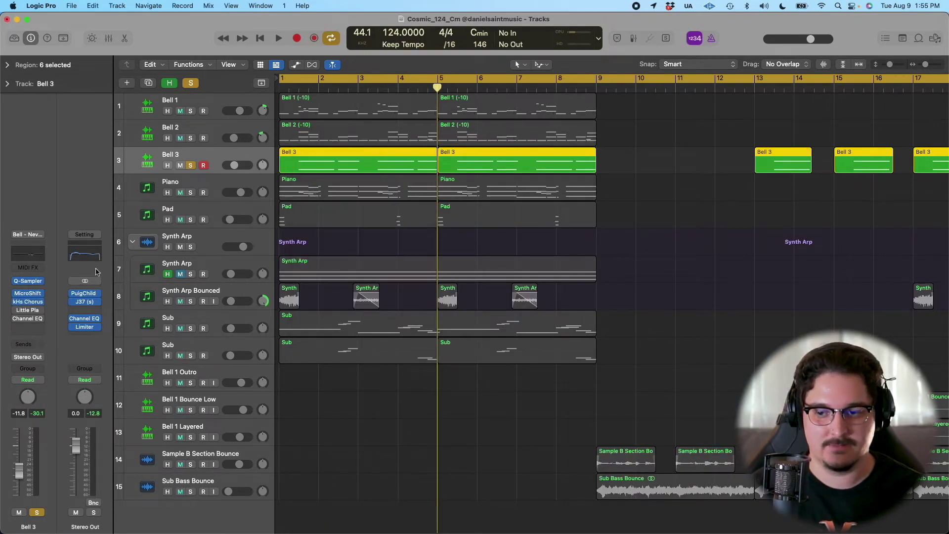
- Enable Little Plate and the Channel EQ on Bell 3 and inspect their settings
left_click(31, 313)
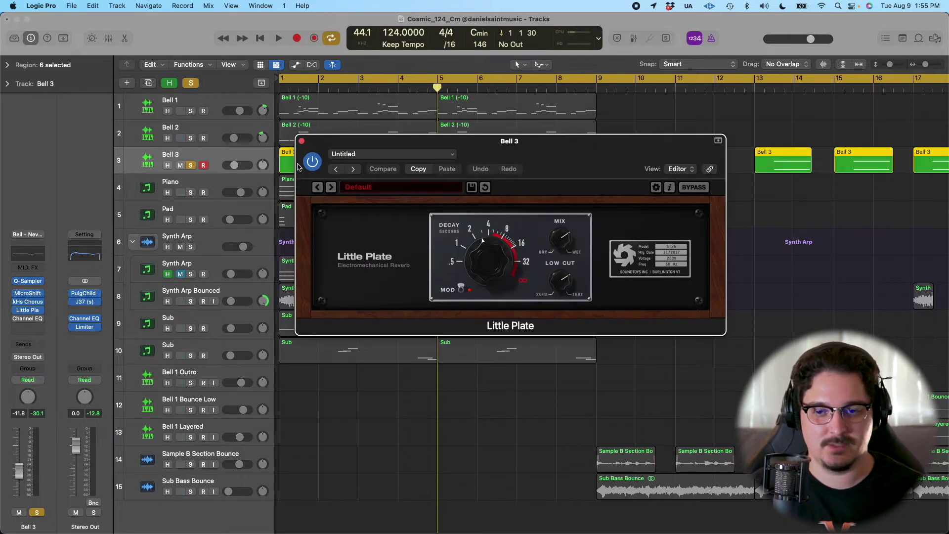
left_click(301, 141)
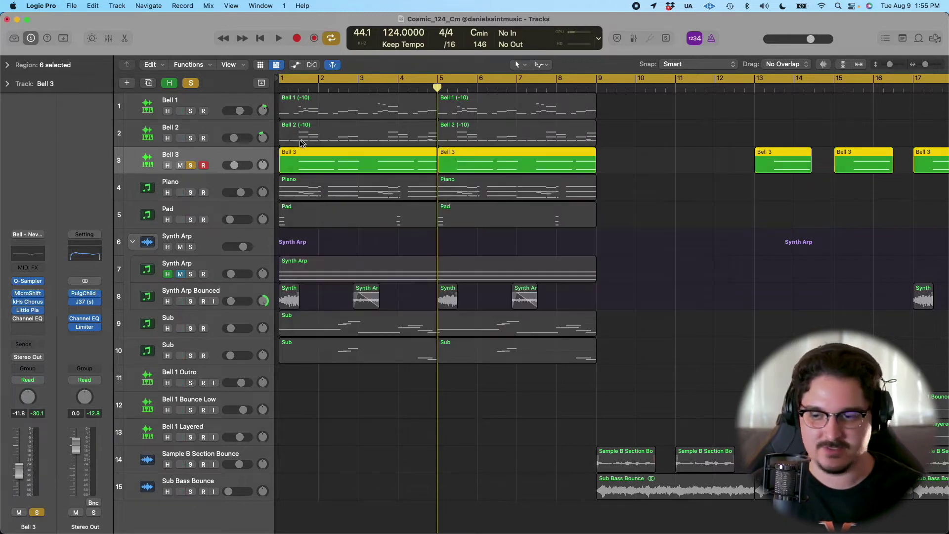
left_click(28, 319)
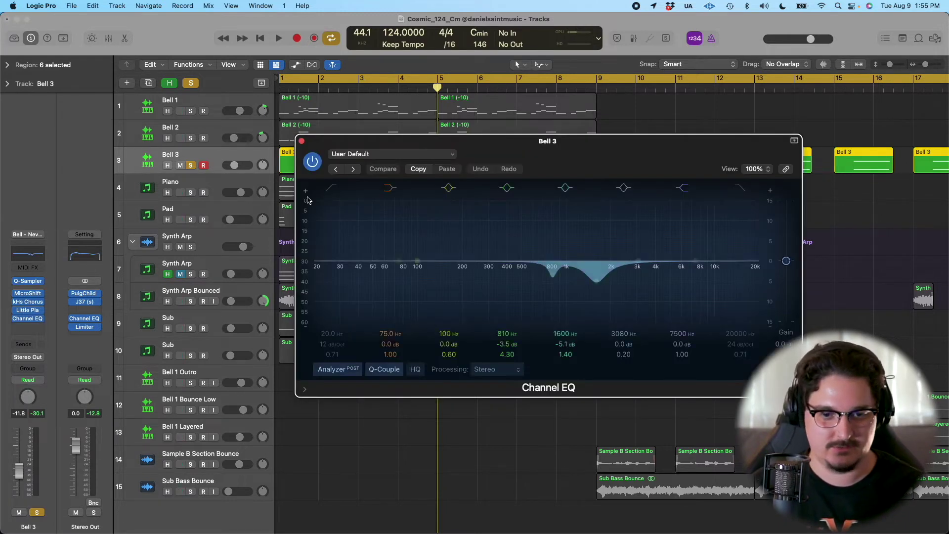
left_click(302, 141)
- Play the soloed Bell 3 regions in the Piano Roll, and close the editor to return to the full track view
key("p")
key("space")
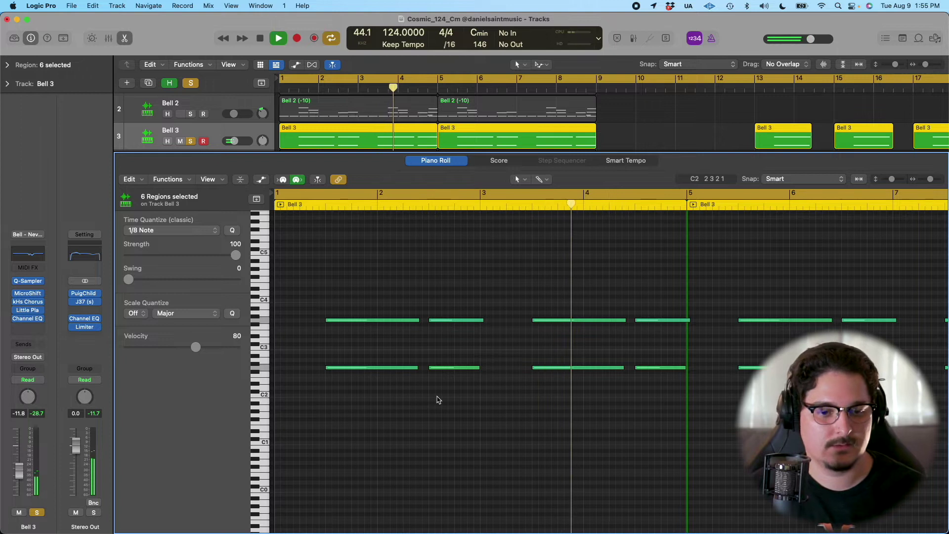
key("space")
key("e")
scroll(266, 261, "up", 1)
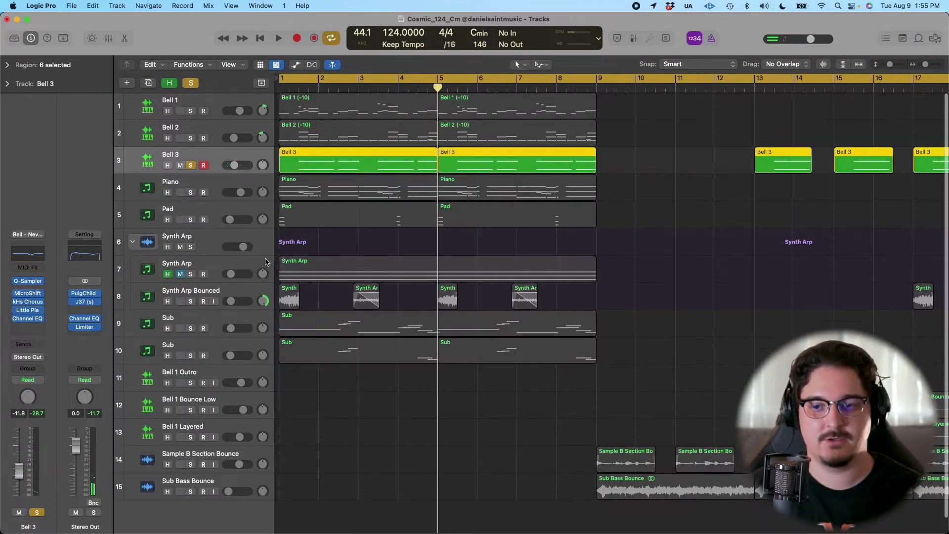
- Solo Bell 1 and Bell 2 together with Bell 3 and play the three layers from the start
left_click_drag(190, 111, 190, 137)
key("Return")
key("space")
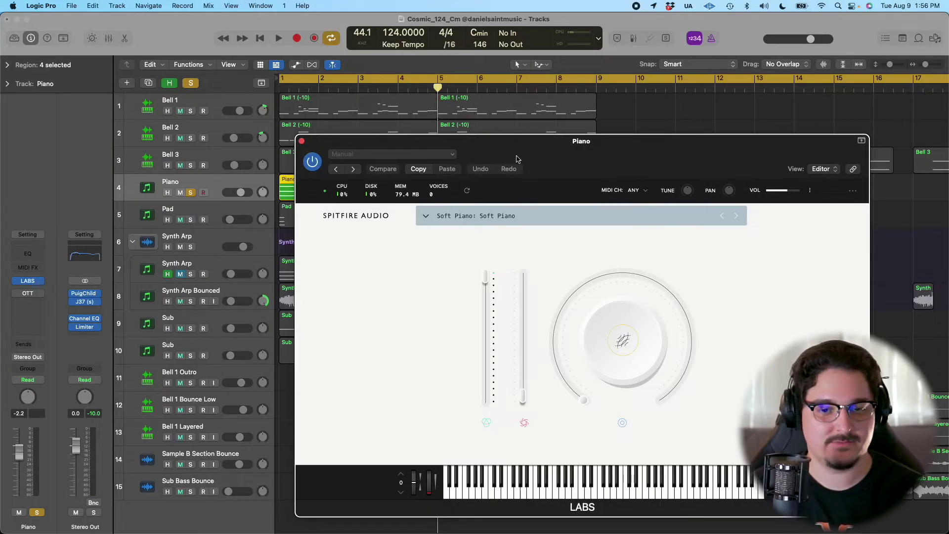
- Check the Soft Piano preset in LABS on the Piano track, and enable and inspect its OTT compressor
left_click_drag(536, 151, 456, 134)
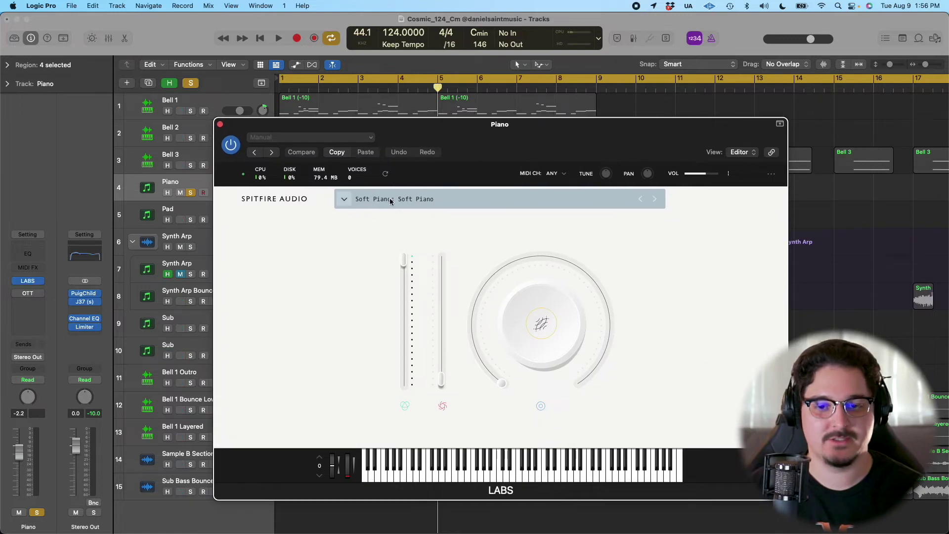
left_click(220, 126)
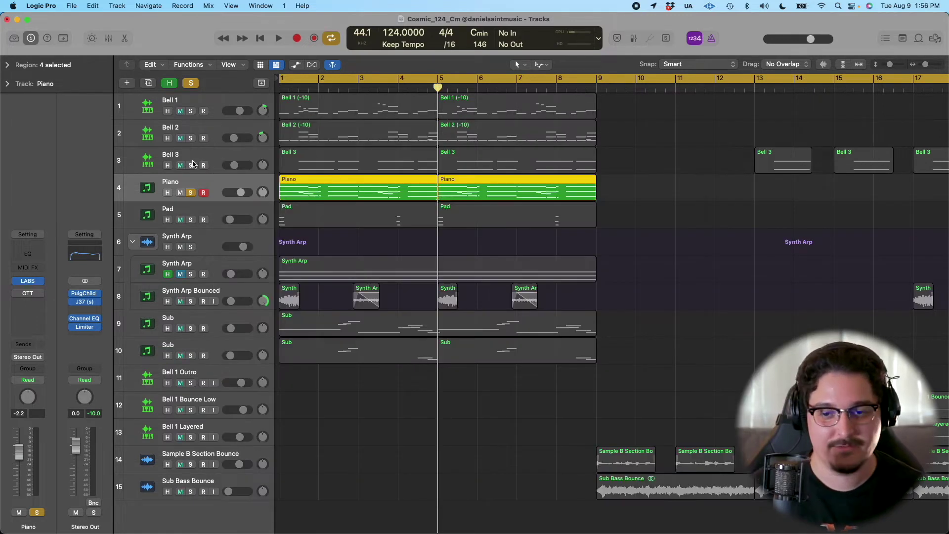
left_click(14, 293)
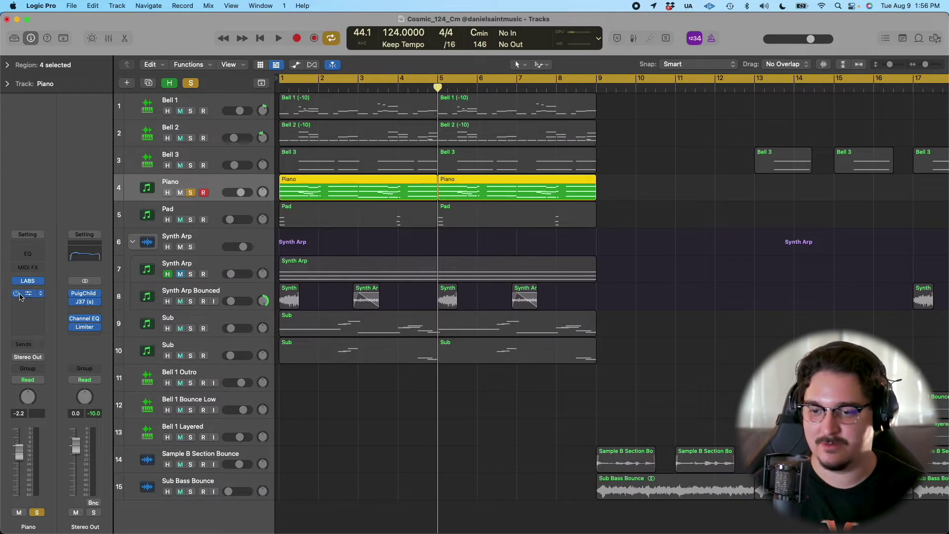
left_click(29, 293)
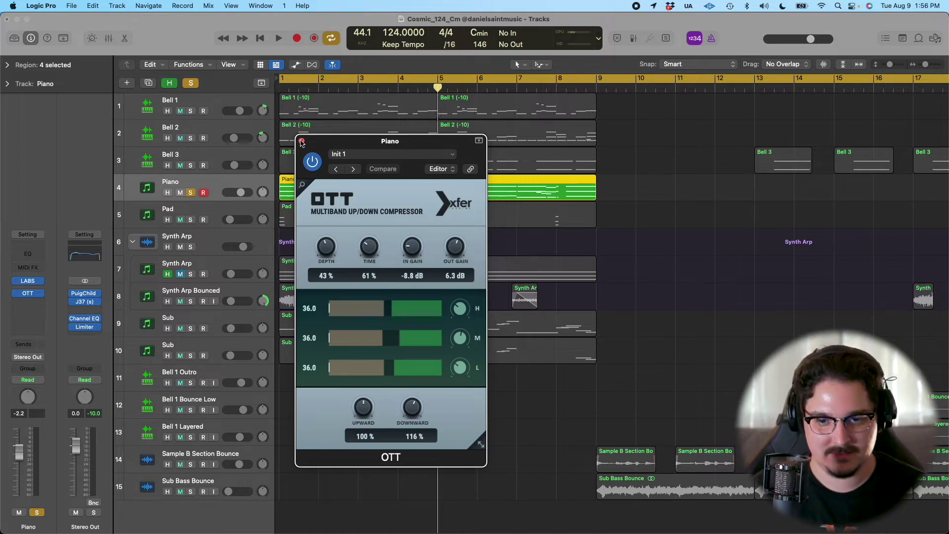
left_click(302, 142)
- Bring up the Piano regions in the Piano Roll and audition the opening chord, its octave notes and the short passing notes in bar 1
double_click(296, 192)
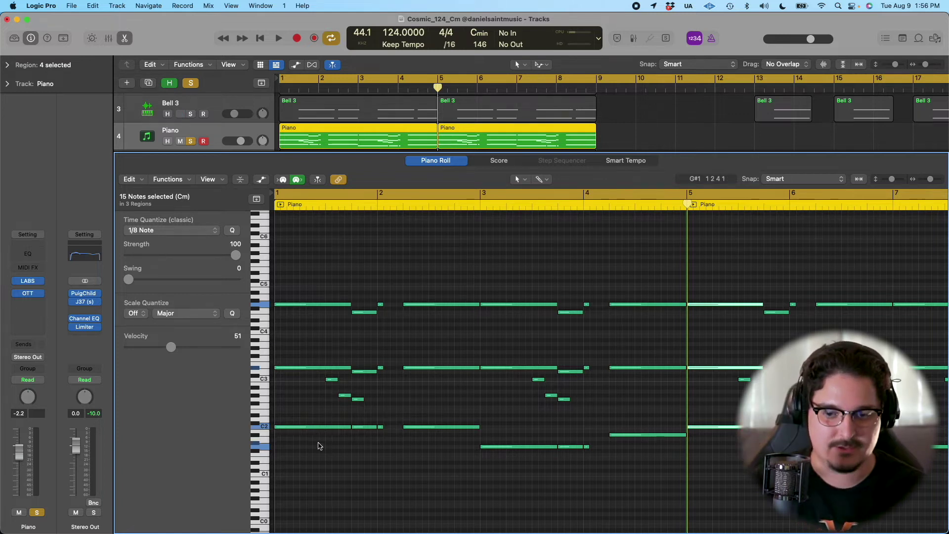
left_click_drag(307, 454, 303, 290)
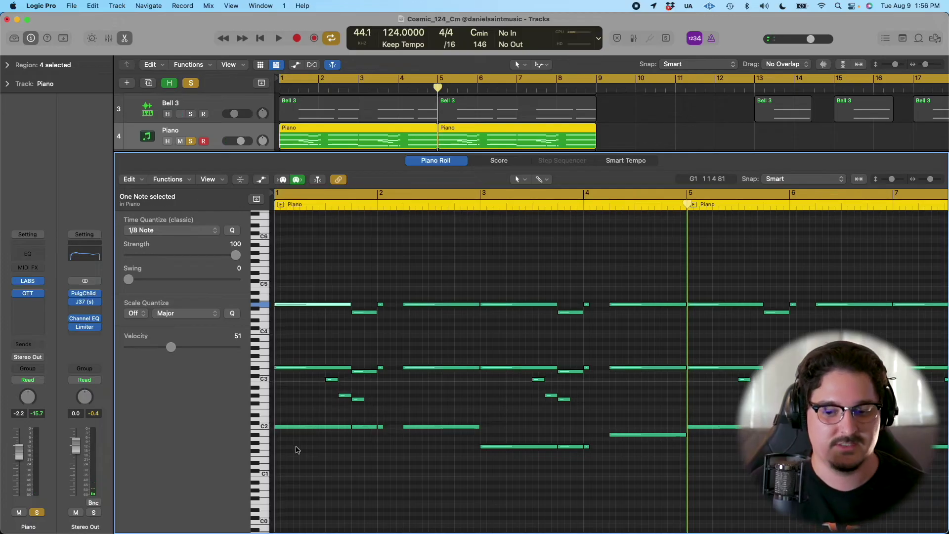
left_click(295, 427)
left_click(297, 368)
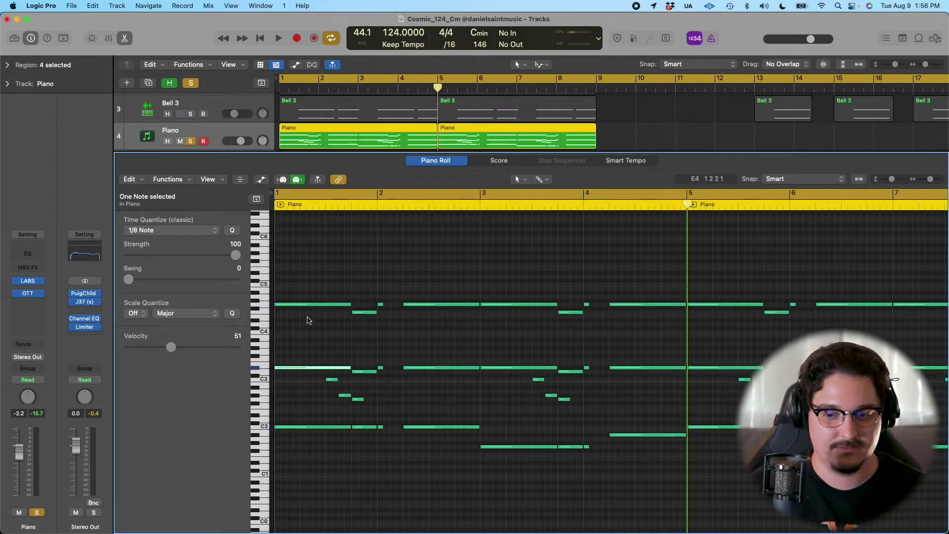
left_click_drag(322, 270, 300, 313)
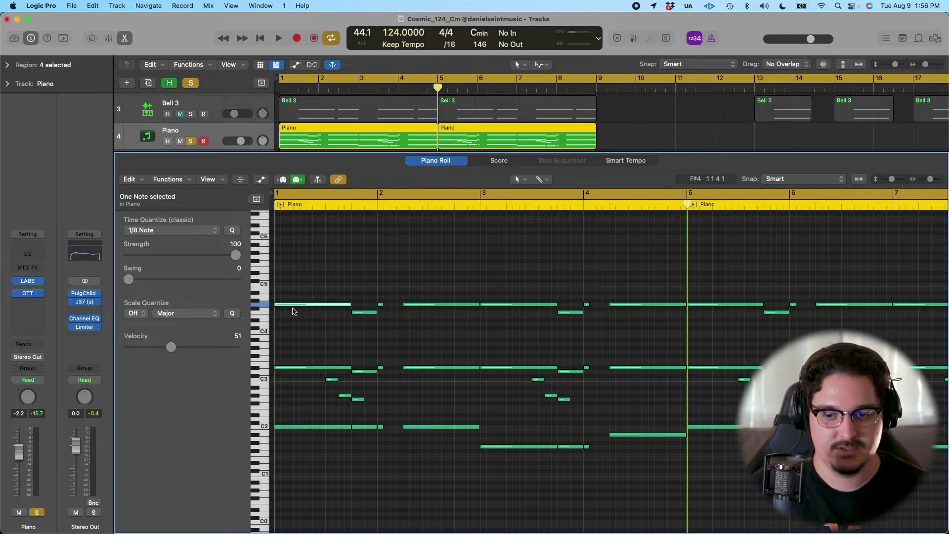
mouse_move(333, 383)
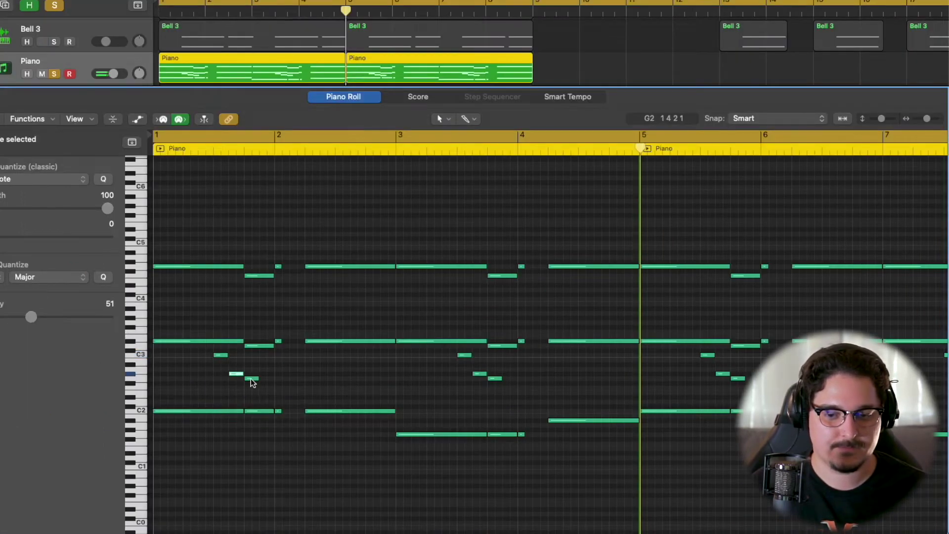
left_click(359, 400)
- Audition the Piano chord with the moving notes at the end of bar 1 and the two chords in bar 2
left_click_drag(254, 439, 263, 267)
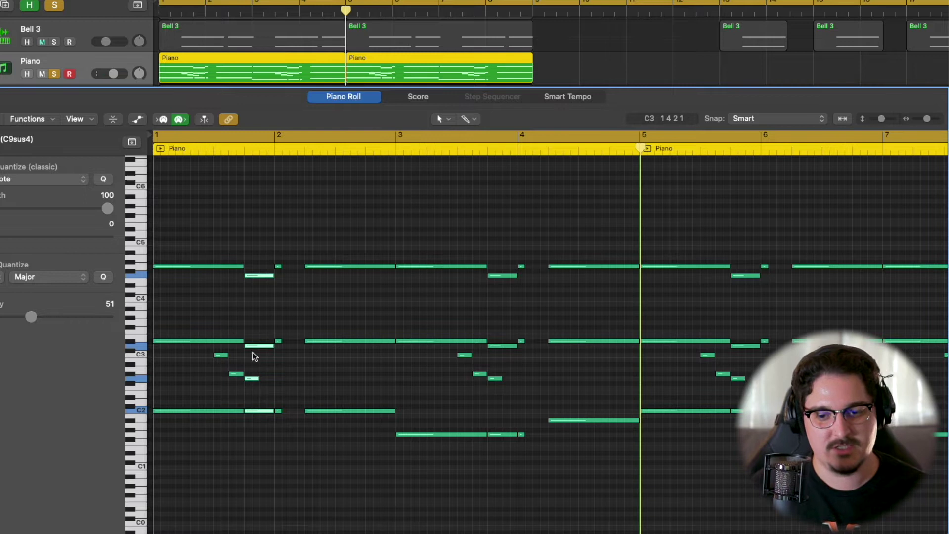
left_click_drag(277, 437, 292, 368)
left_click_drag(288, 283, 291, 262)
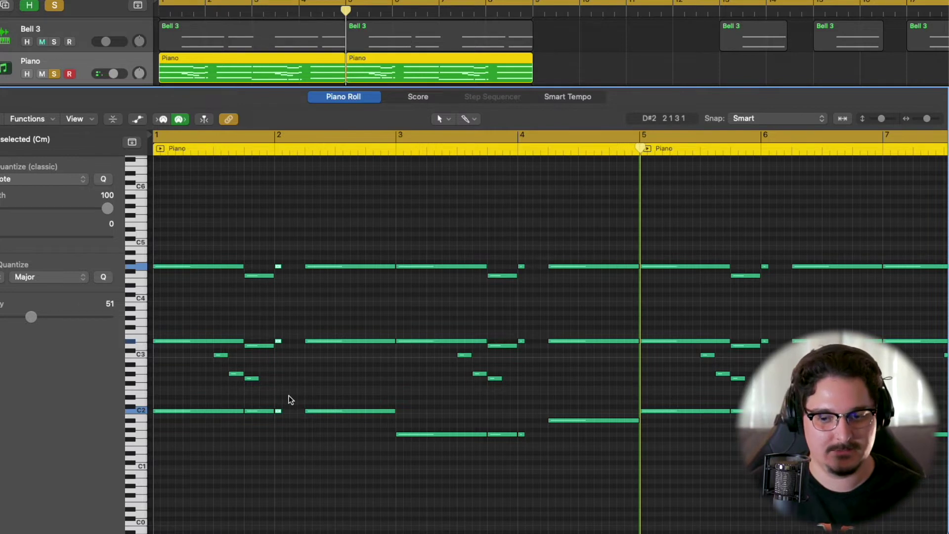
key("Right")
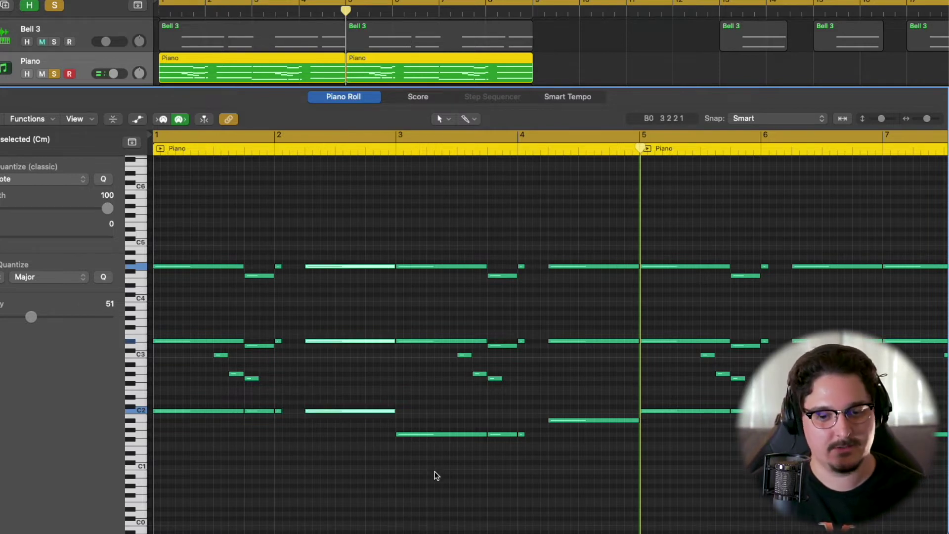
key("Right")
- Raise the long bass note in bar 3 five semitones to C2 for comparison, and lower it back to its original pitch
left_click(420, 404)
left_click(421, 434)
key("alt+Up")
key("alt+Up")
key("alt+Up")
key("alt+Up")
key("alt+Up")
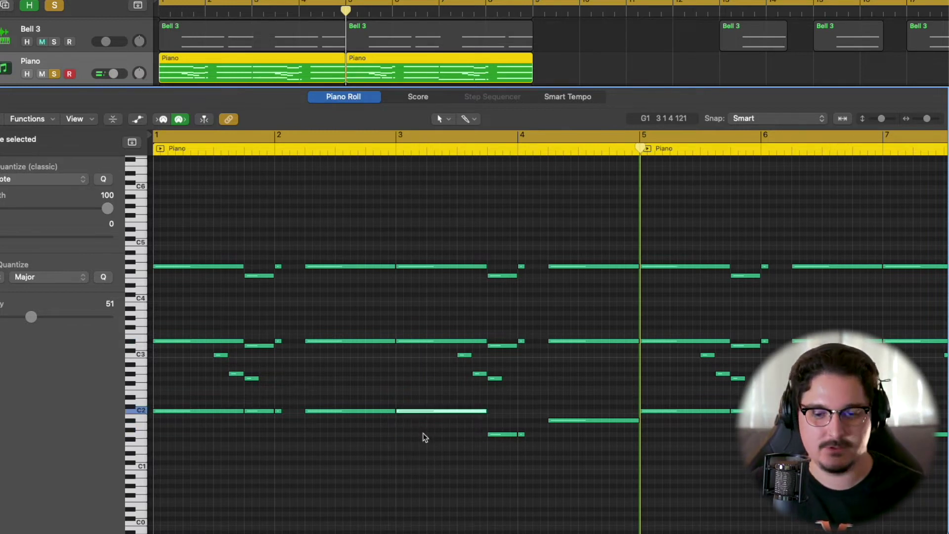
key("alt+Down")
key("alt+Down")
key("alt+Down")
key("alt+Down")
key("alt+Down")
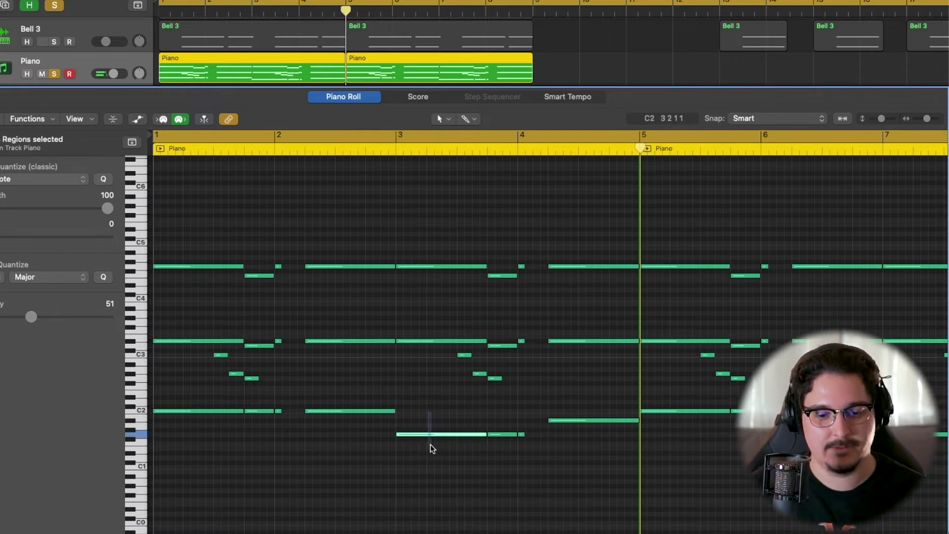
- Audition the passing note and the chord at the end of bar 3, and both chords in bar 4
left_click(495, 378)
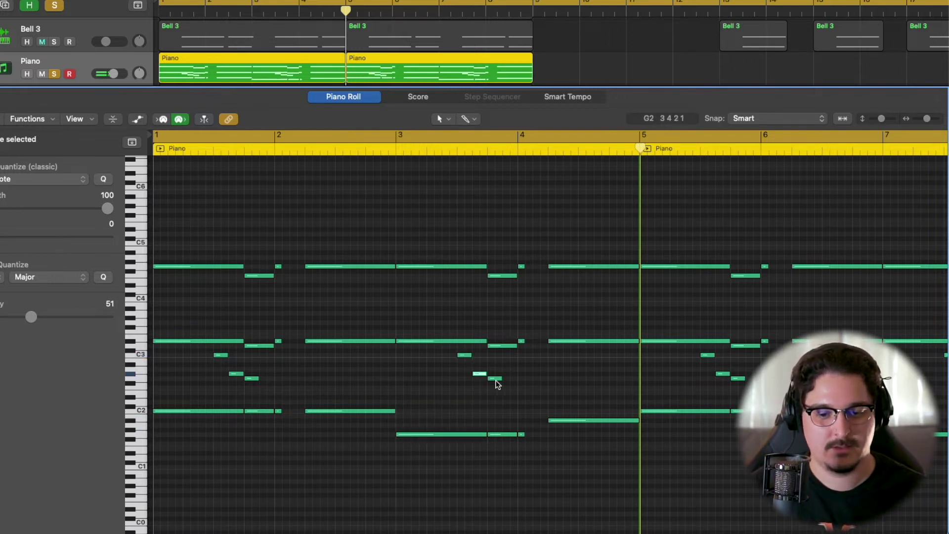
left_click_drag(504, 460, 497, 248)
left_click_drag(522, 450, 530, 262)
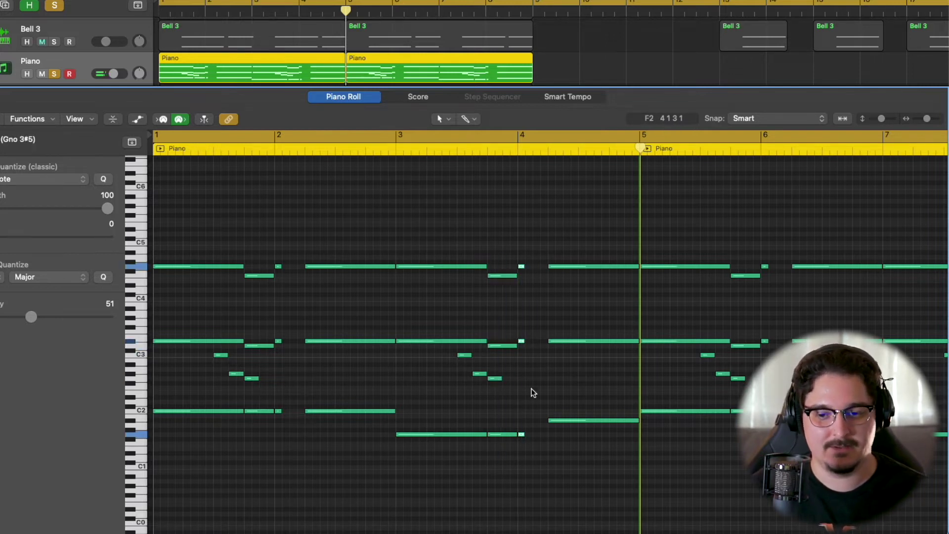
left_click_drag(588, 460, 589, 258)
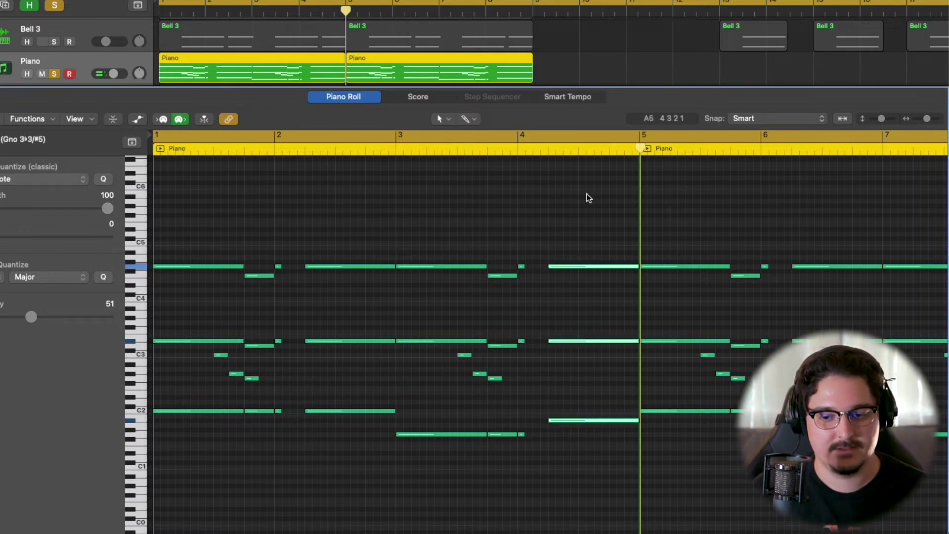
- Raise the long bass note in bar 4 two semitones to C2 for comparison, and lower it back to its original pitch
left_click(565, 439)
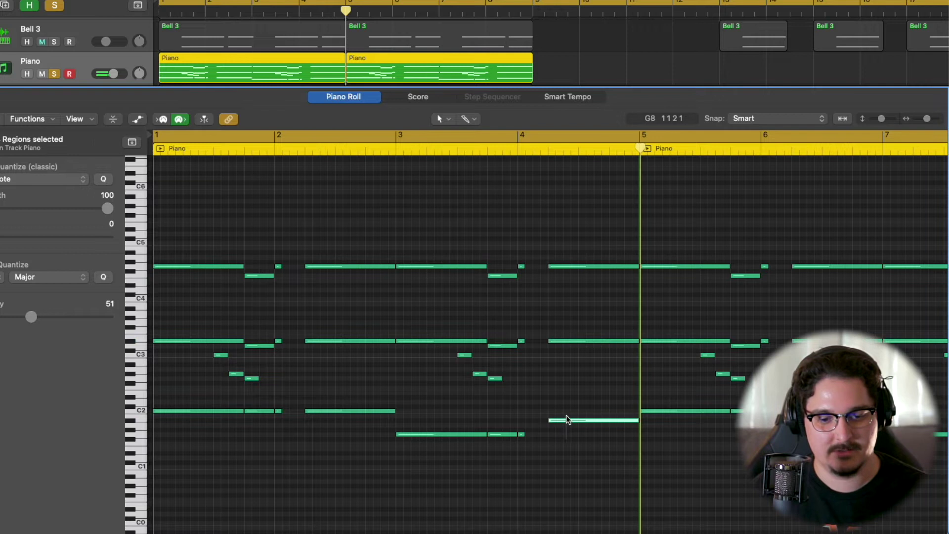
key("alt+Up")
key("alt+Up")
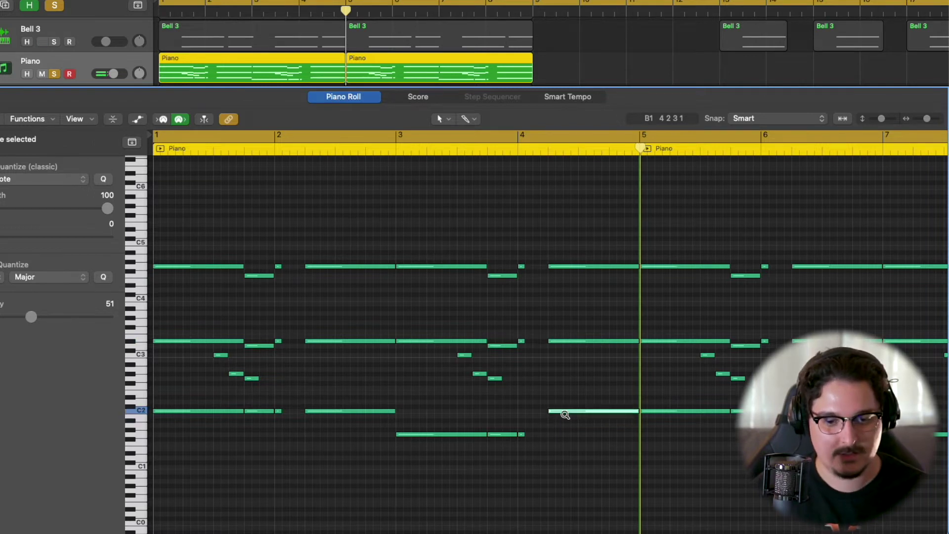
key("alt+Down")
key("alt+Down")
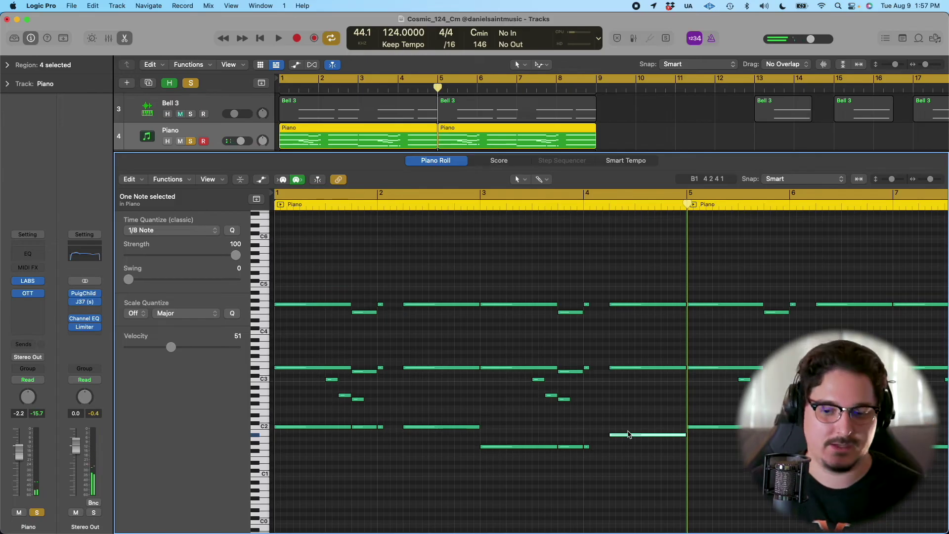
- Deselect the notes and play the soloed piano part through its first four bars
left_click(330, 331)
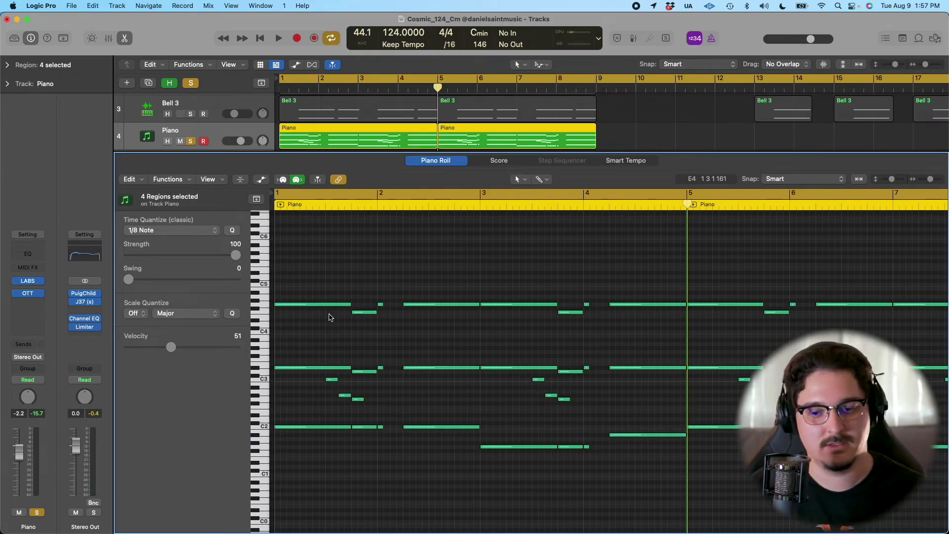
key("space")
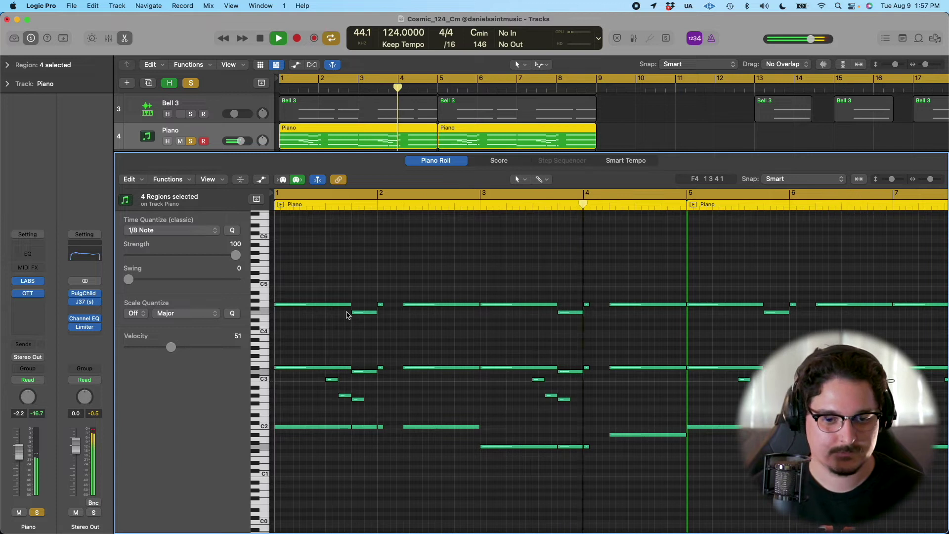
key("space")
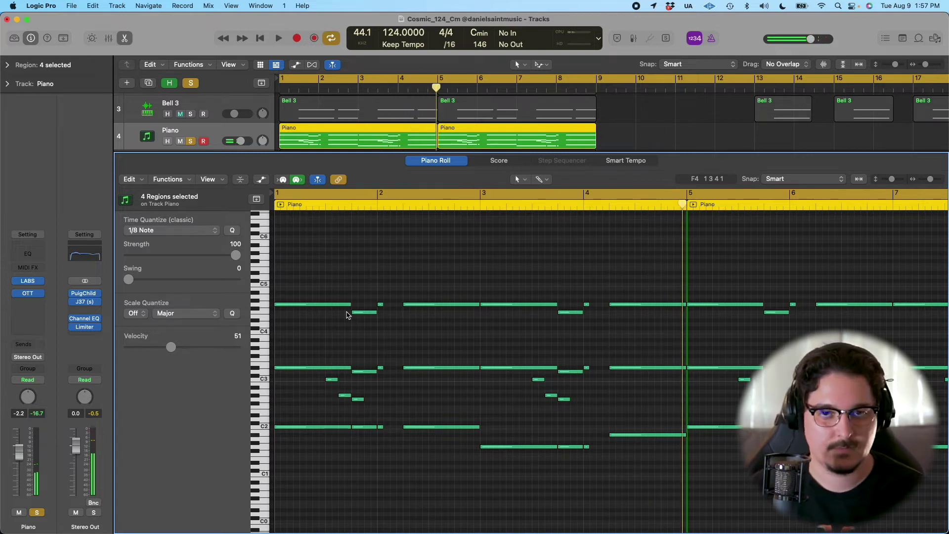
- Switch to the soloed Pad track in the full track view and inspect its Strawberries n Cream preset in Analog Lab V
key("Down")
key("e")
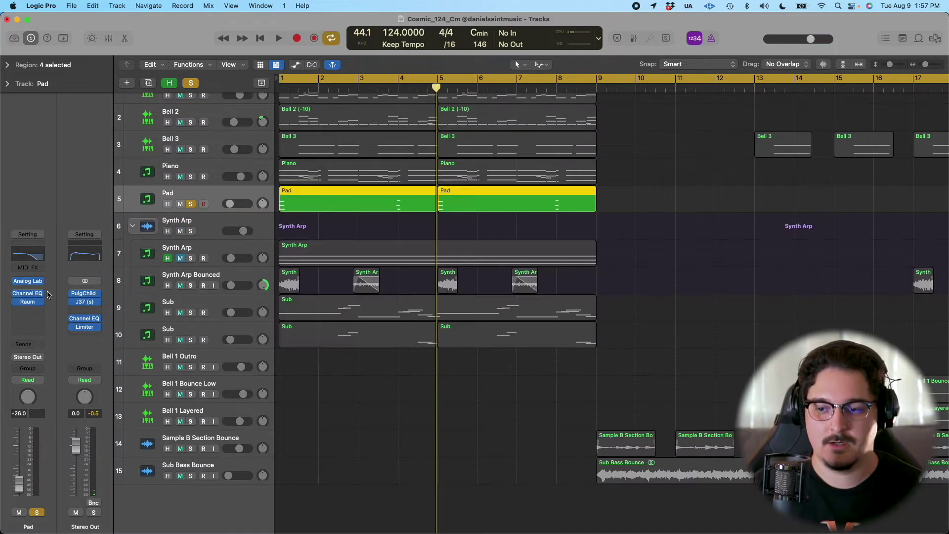
left_click(29, 282)
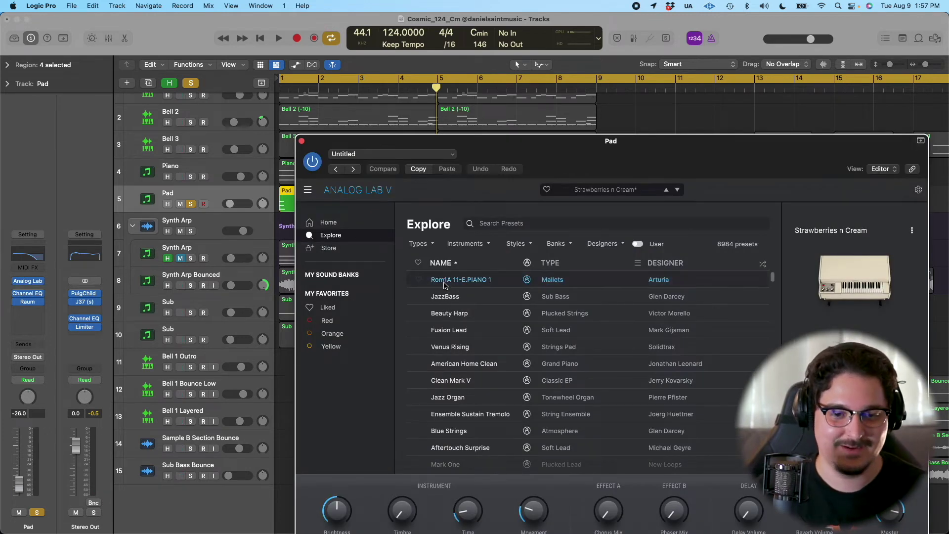
scroll(460, 321, "down", 5)
scroll(460, 341, "up", 3)
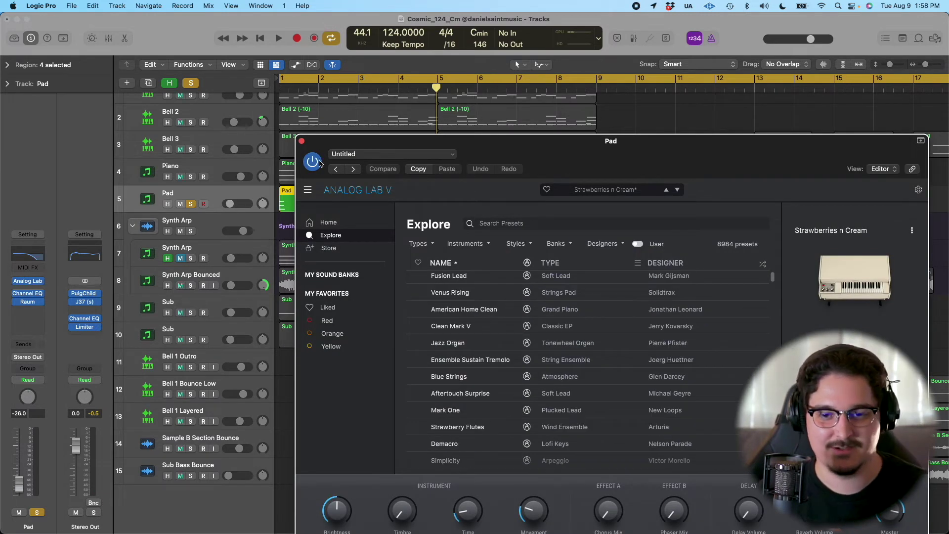
left_click(302, 142)
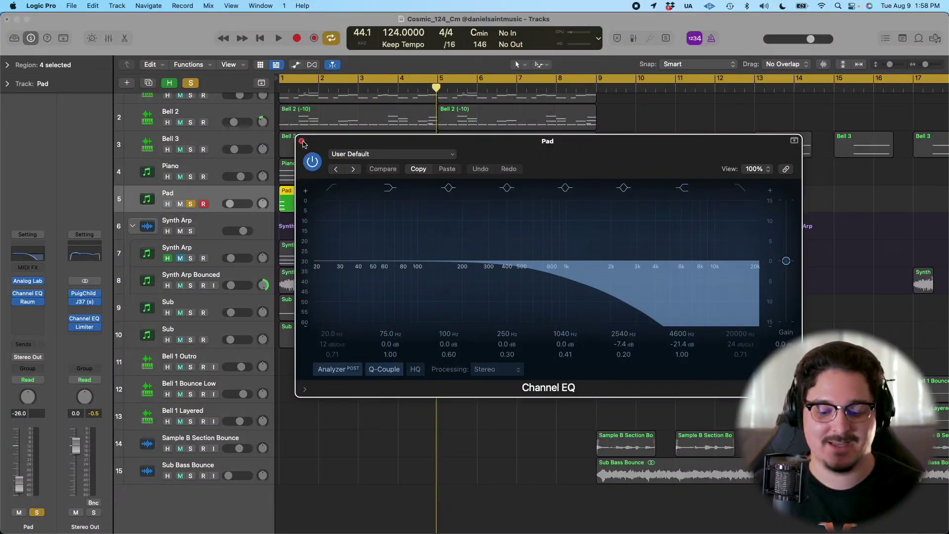
- Check the Pad track's Channel EQ curve and Raum reverb with the Stardust preset, and play the soloed pad
left_click(302, 143)
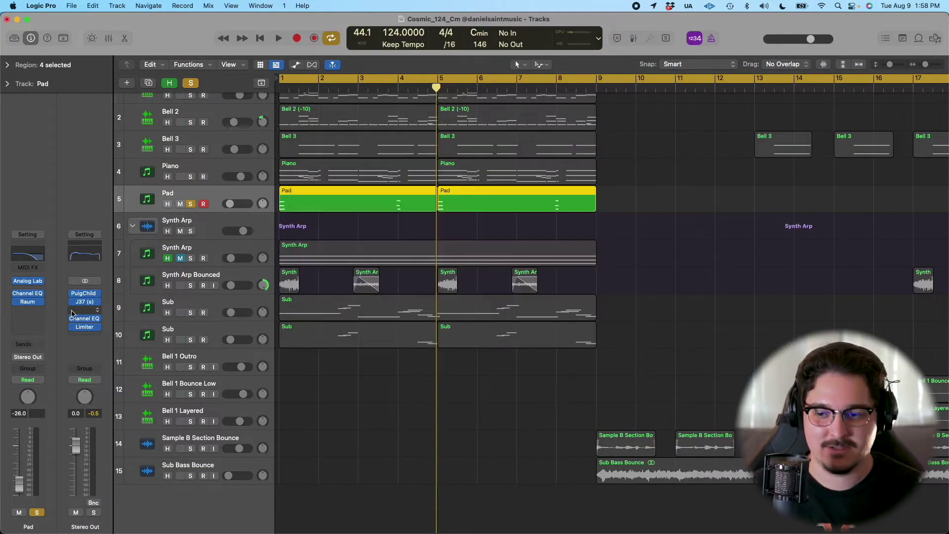
left_click(28, 302)
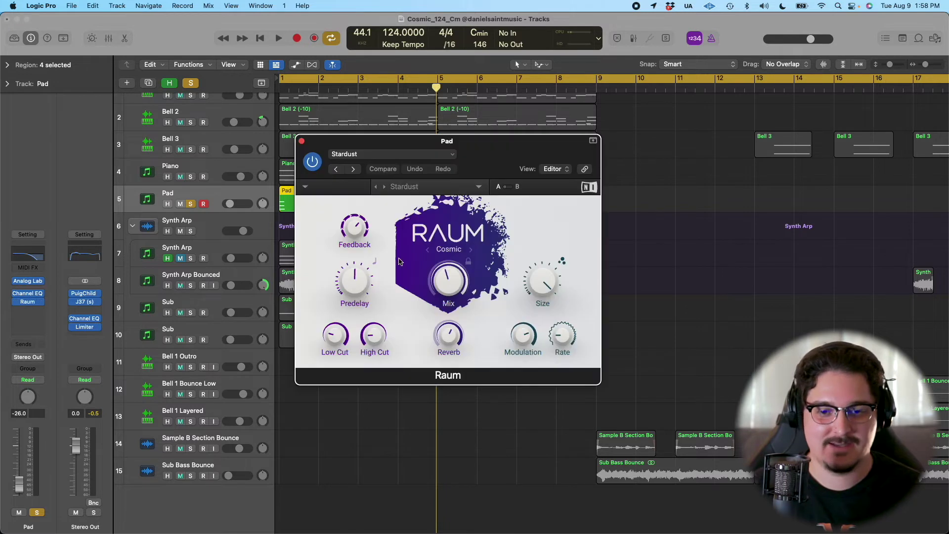
left_click(301, 142)
key("space")
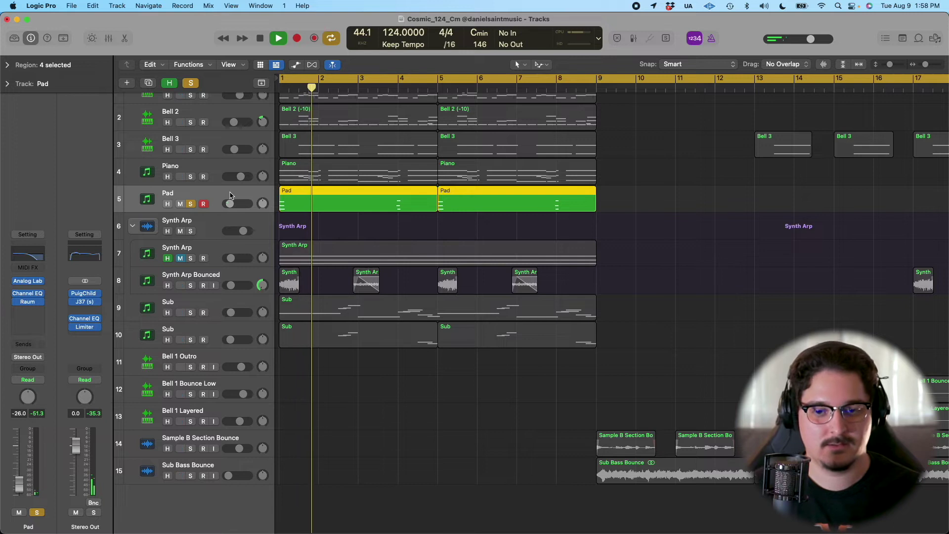
key("space")
- Solo the Synth Arp track instead of Pad and inspect its Dreaming Of A Harp preset in Jun-6 V
left_click(191, 204)
left_click(196, 259)
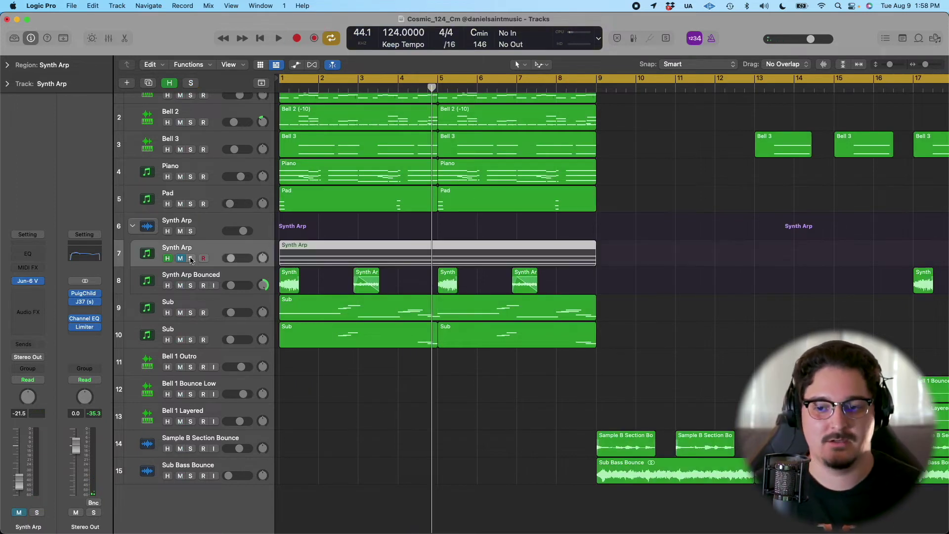
left_click(191, 259)
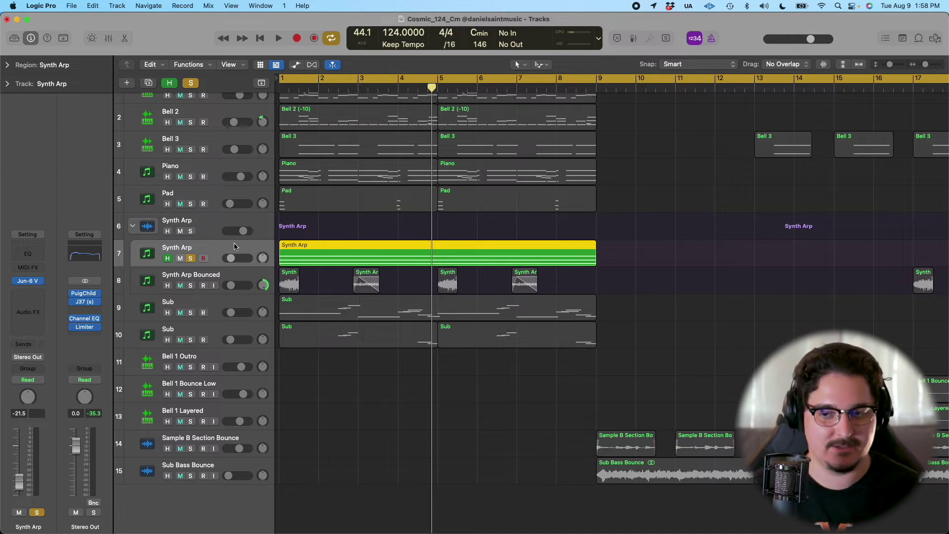
left_click(29, 285)
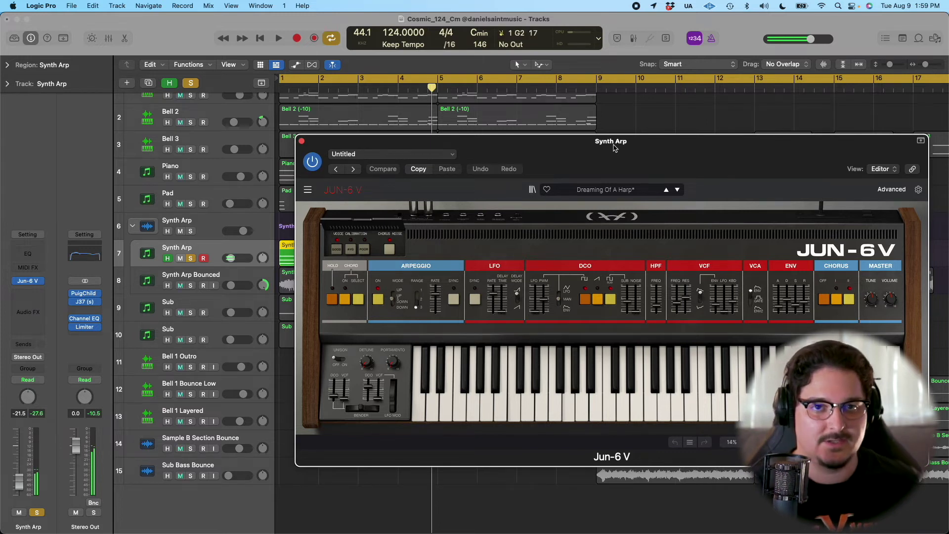
left_click(301, 141)
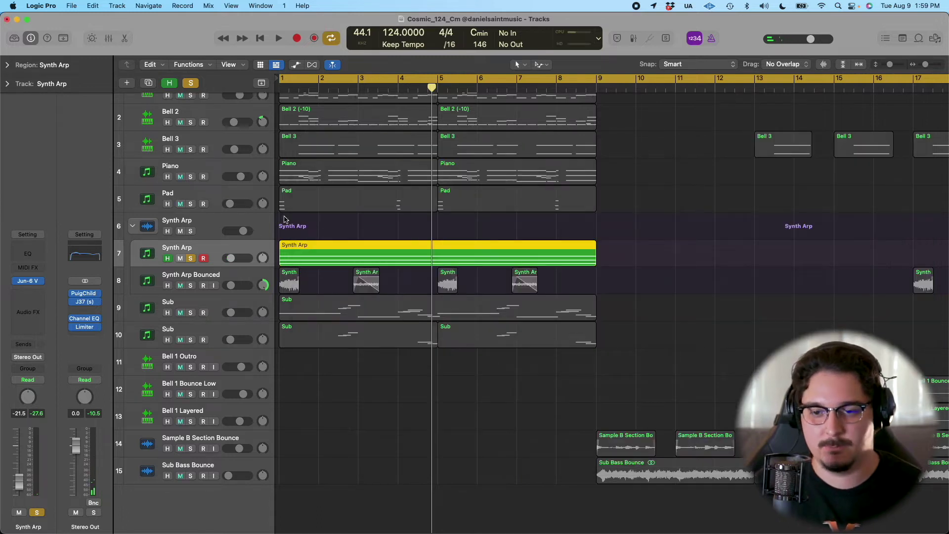
- Solo Synth Arp Bounced instead of Synth Arp and play its audio regions from the start
left_click(191, 258)
left_click(191, 286)
left_click(246, 278)
key("Return")
key("space")
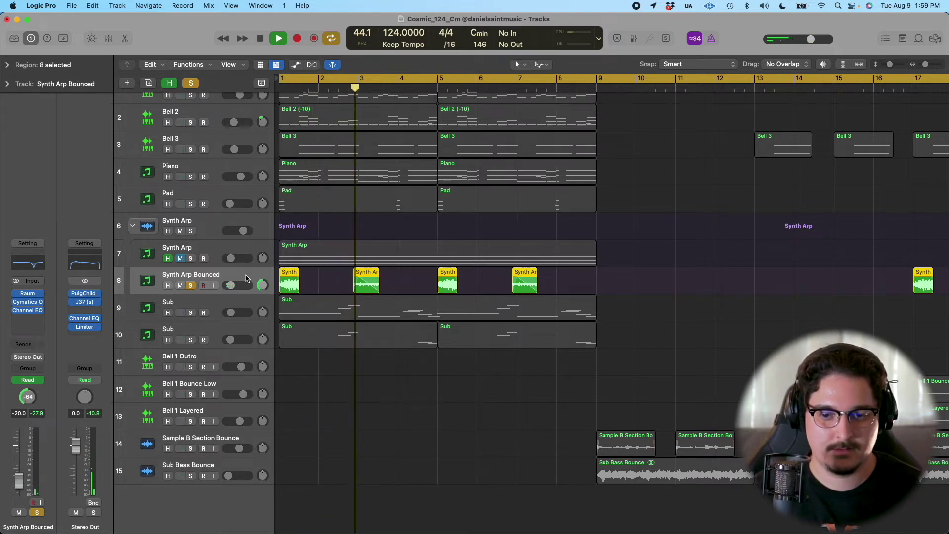
key("space")
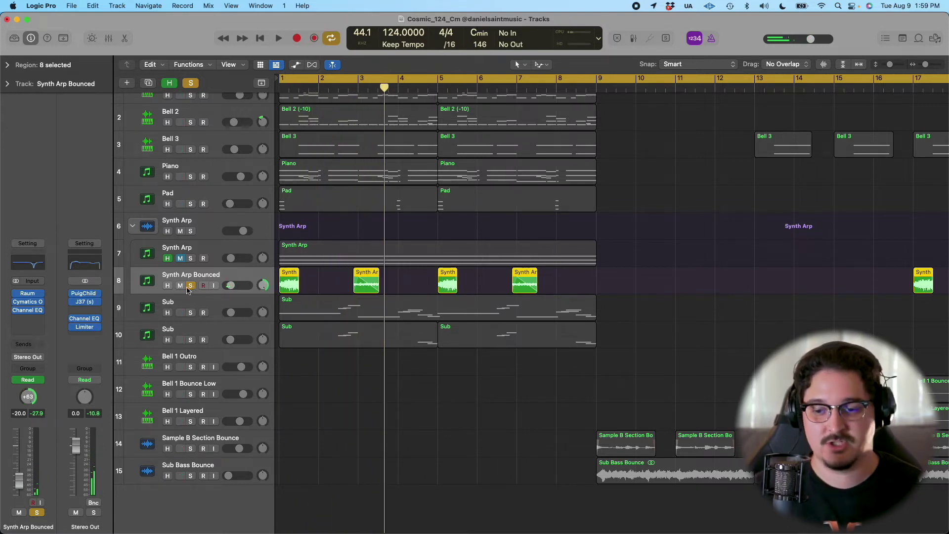
- Solo Synth Arp again instead of the bounced version, and select the three held notes of its region in the Piano Roll
left_click(190, 286)
left_click(223, 252)
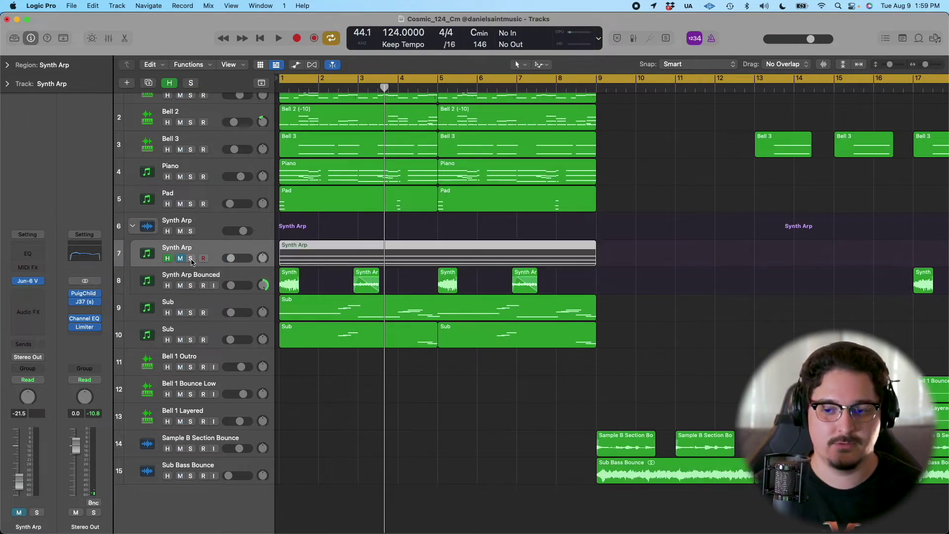
left_click(191, 259)
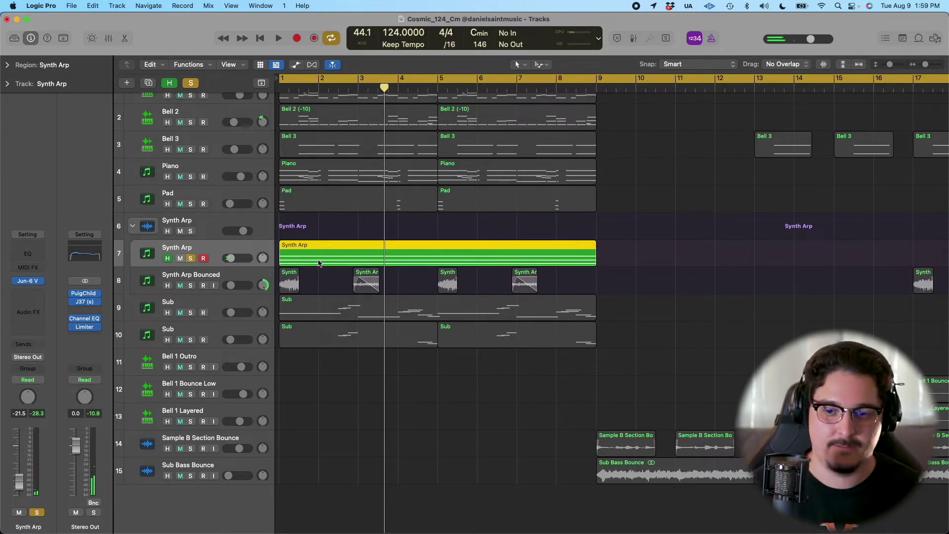
double_click(326, 255)
left_click_drag(341, 413, 343, 350)
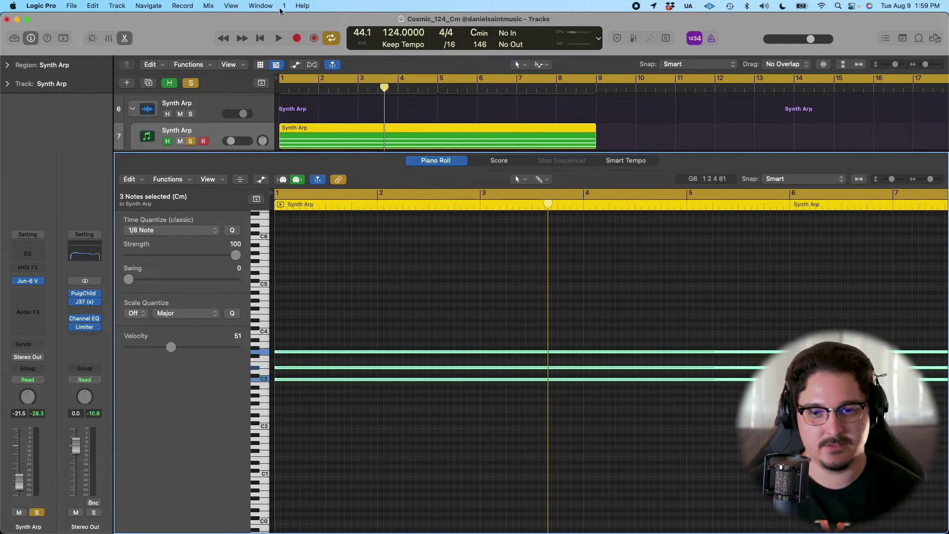
- Close the Piano Roll and bounce the Synth Arp region in place to a new track named synth arp bounce, muting the source
left_click_drag(356, 153, 354, 524)
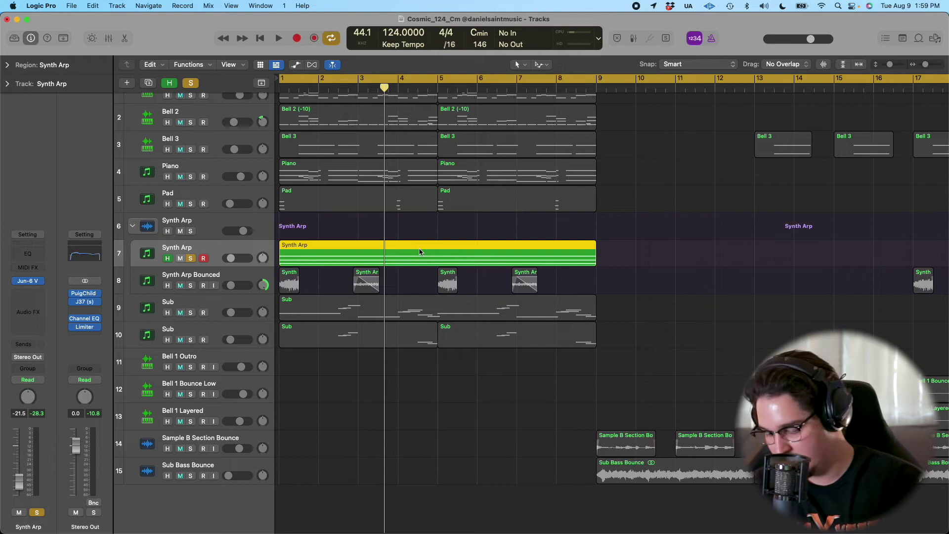
key("ctrl+b")
type("synth arp bounce")
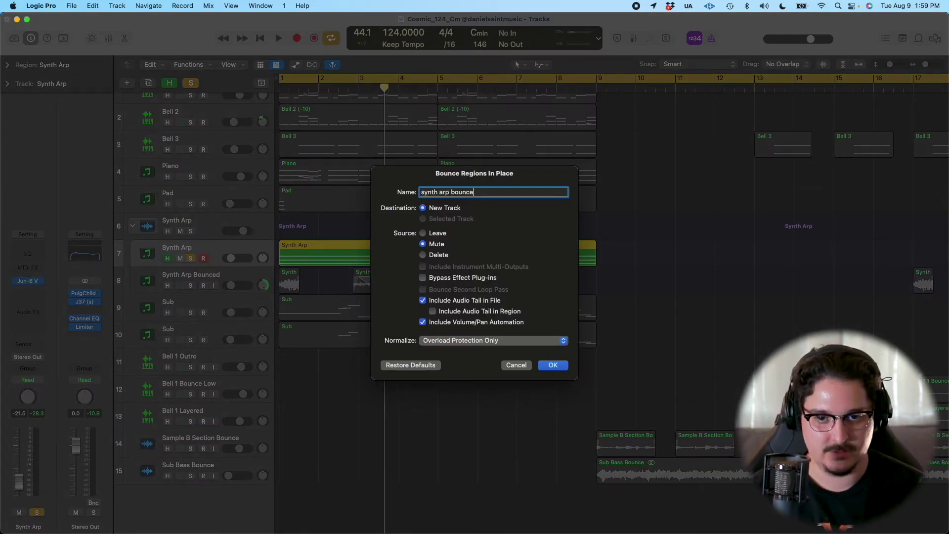
key("Return")
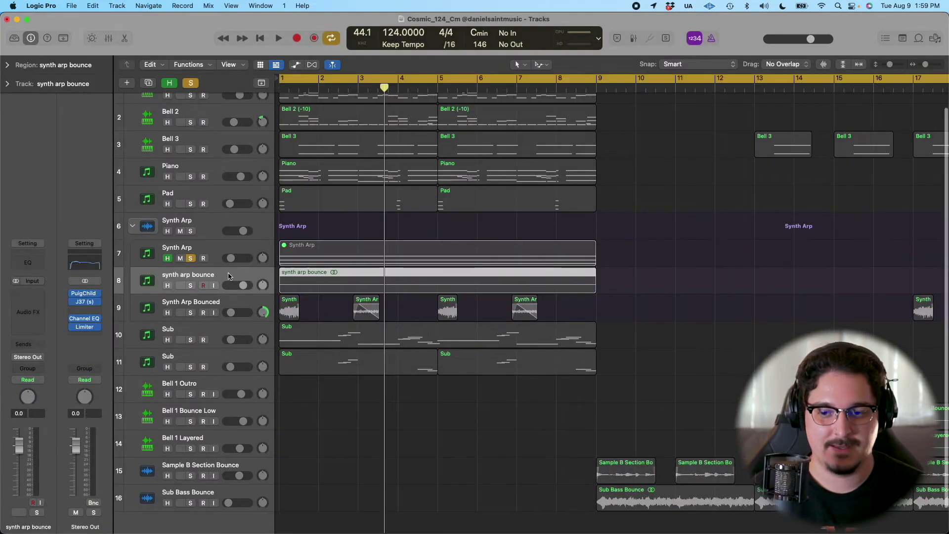
- Solo the synth arp bounce track and play its beginning
left_click(192, 285)
key("z")
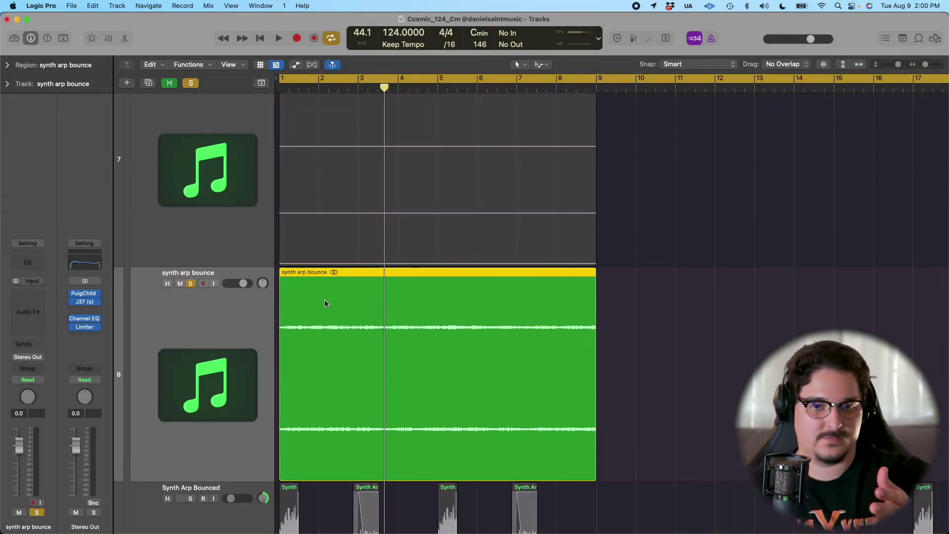
key("space")
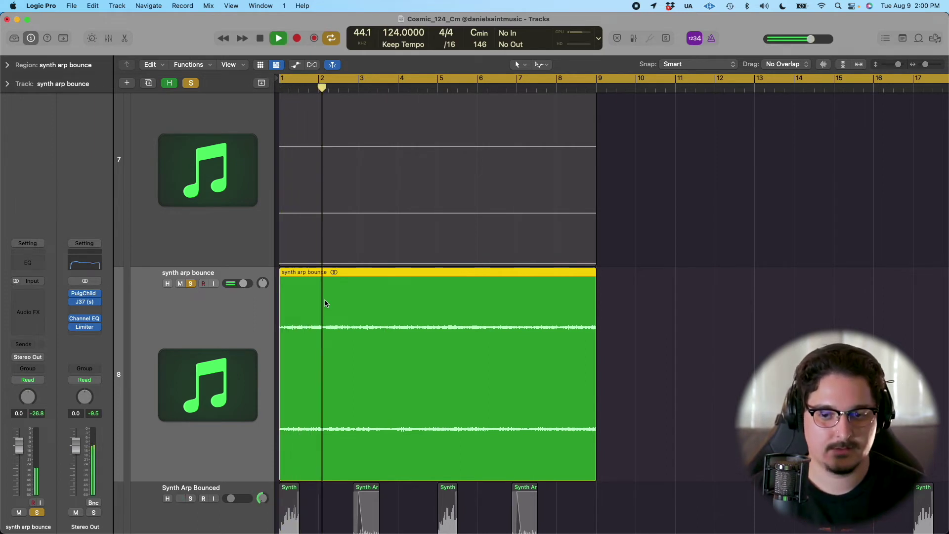
key("space")
- Split the synth arp bounce region at bar 2 and again at about bar 2.5
key("comma")
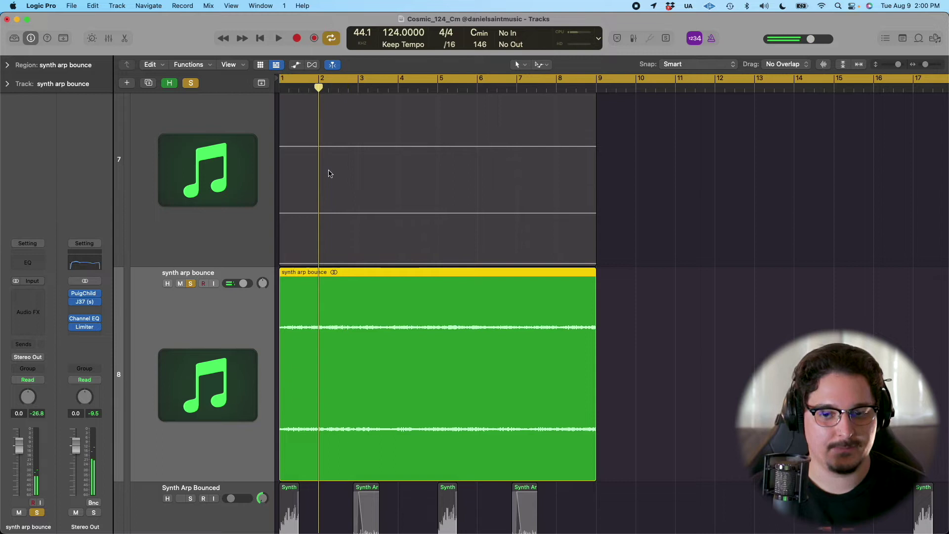
key("super+t")
left_click(340, 90)
key("super+t")
- Delete the first piece of the split synth arp bounce region and move the short middle piece to bar 1
left_click(307, 322)
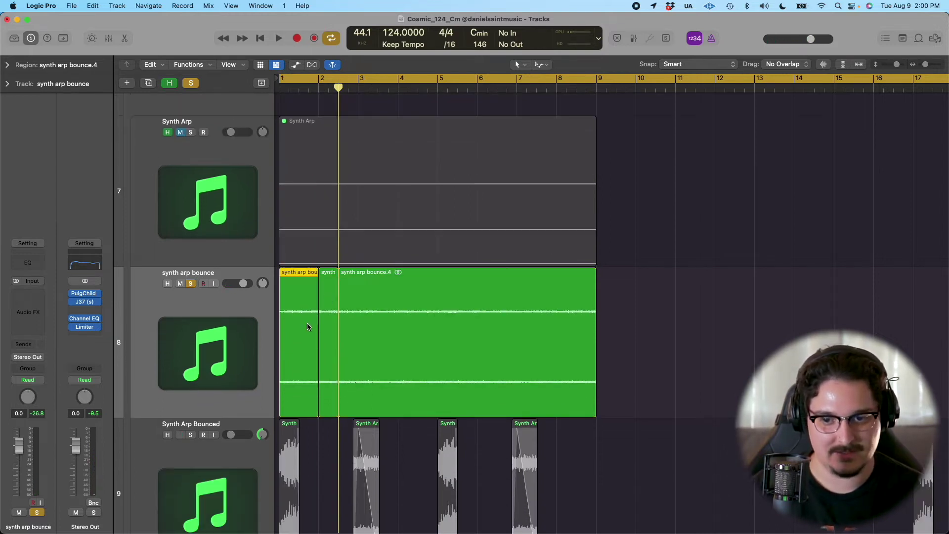
key("Delete")
left_click_drag(328, 316, 283, 305)
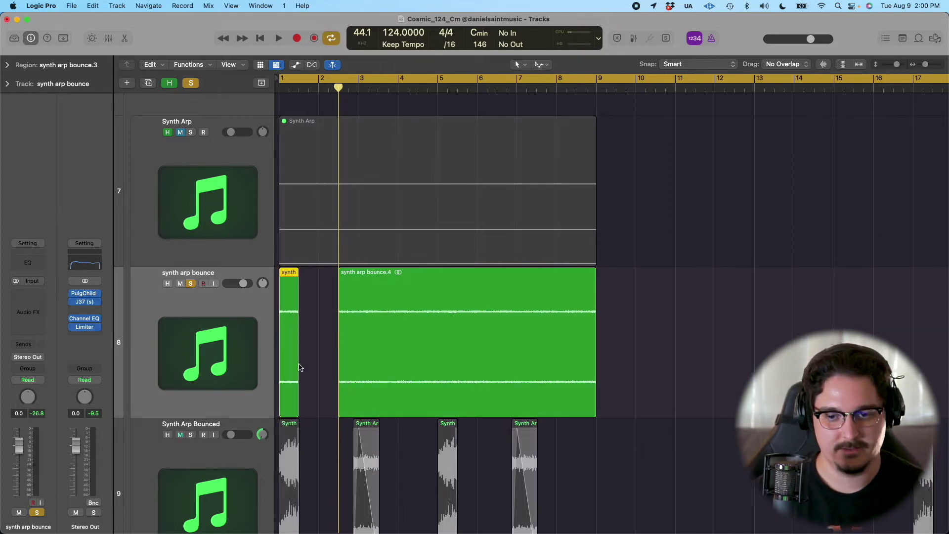
- Delete the remaining synth arp bounce regions and their track
left_click_drag(661, 309, 284, 339)
key("Delete")
key("Delete")
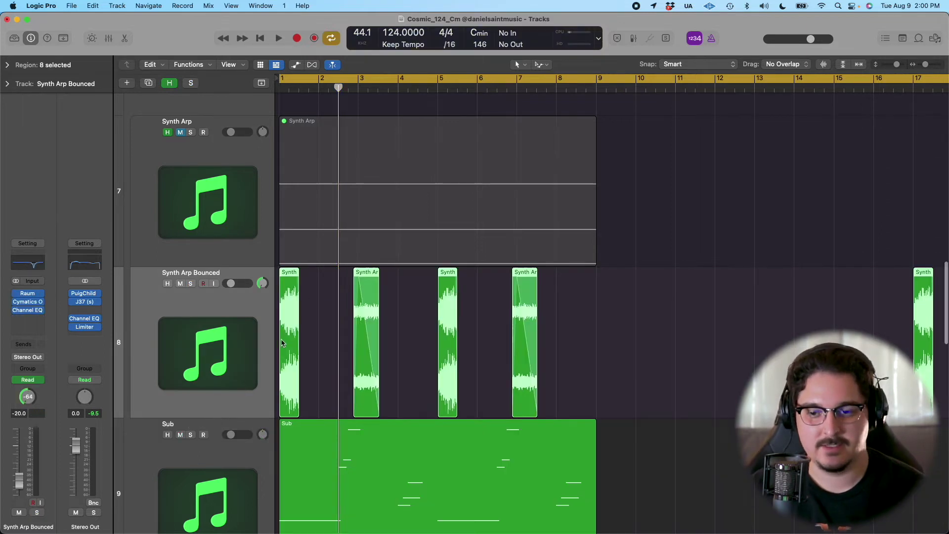
- Solo Synth Arp Bounced and inspect its Raum reverb with the Dark Sister preset
left_click(190, 283)
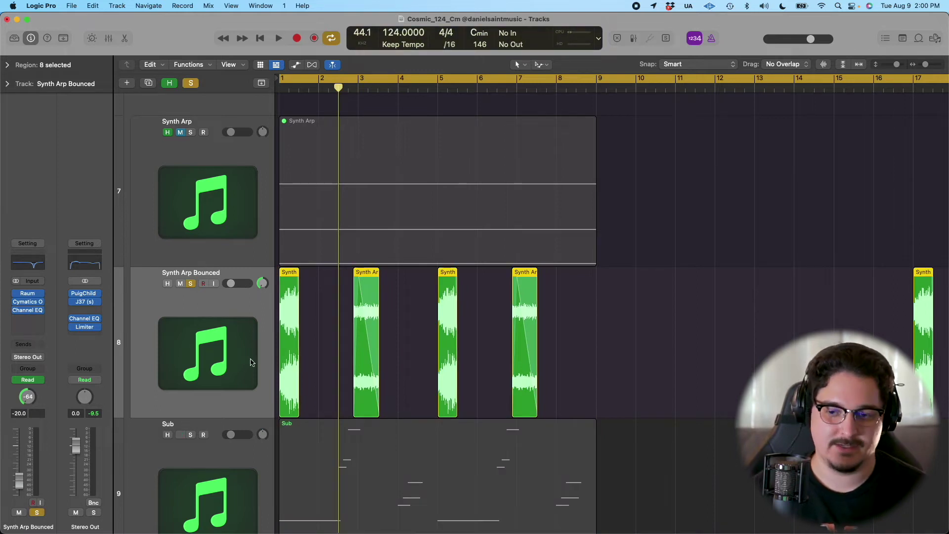
key("super+Up")
left_click(28, 293)
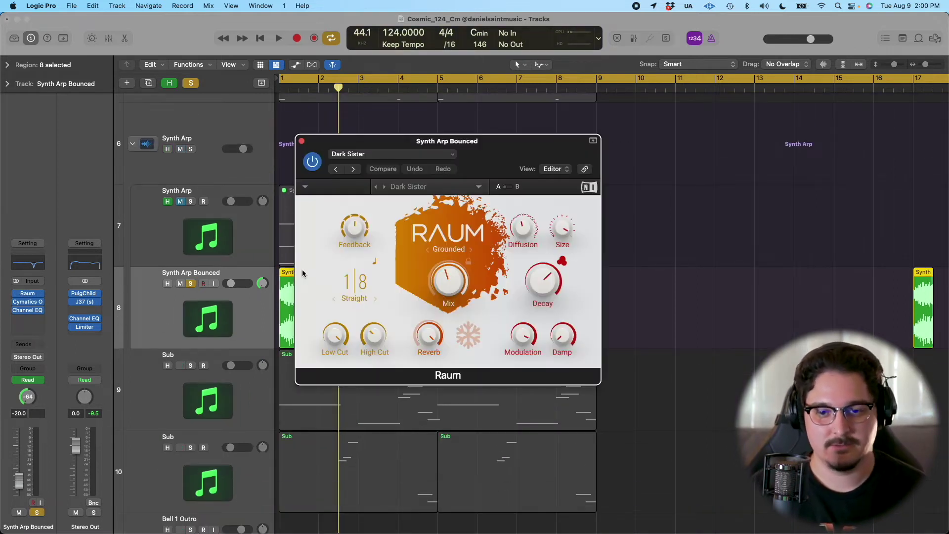
left_click(302, 142)
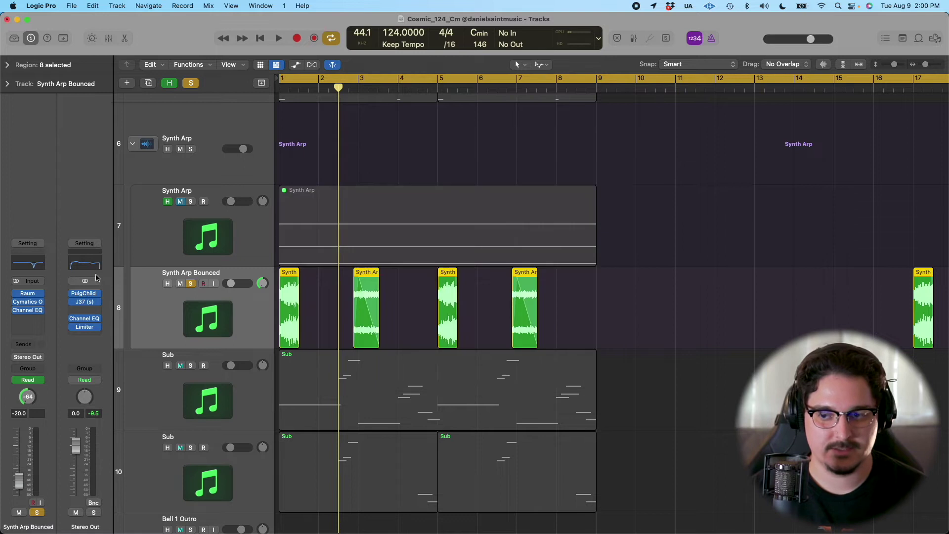
- Inspect the Cymatics Origin settings and the Channel EQ curve on Synth Arp Bounced
left_click(36, 300)
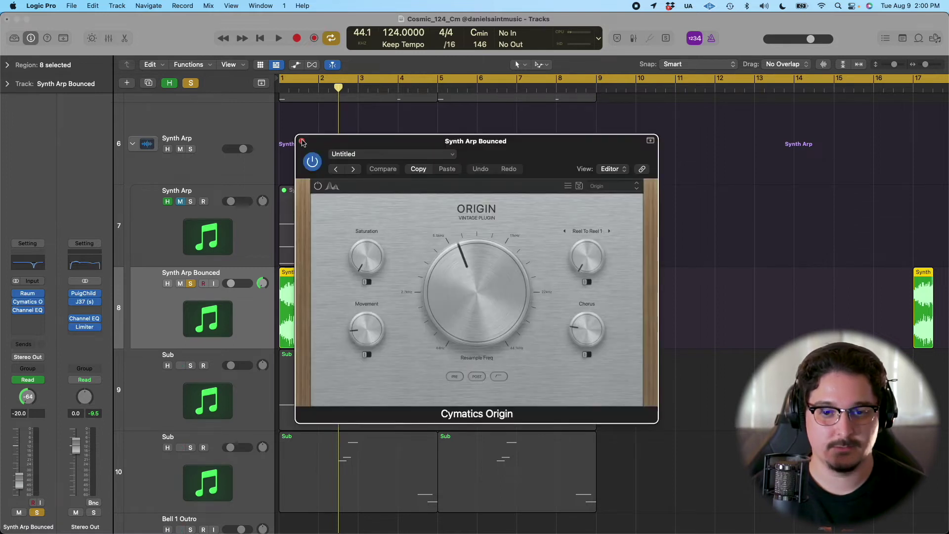
left_click(302, 142)
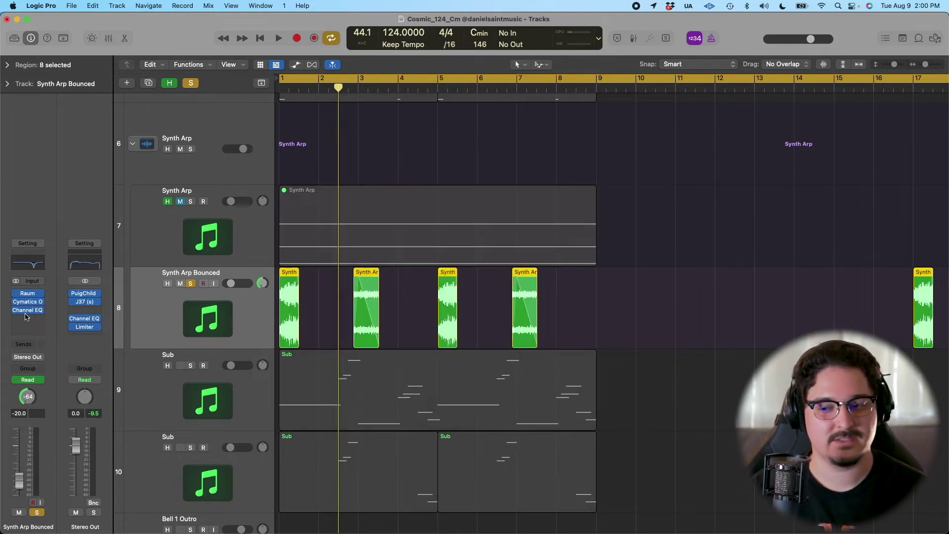
left_click(28, 311)
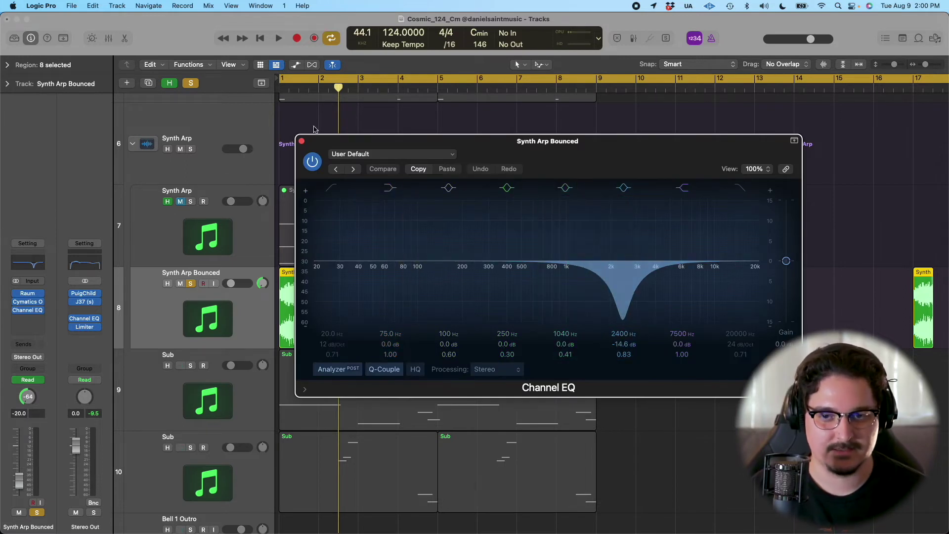
left_click(302, 142)
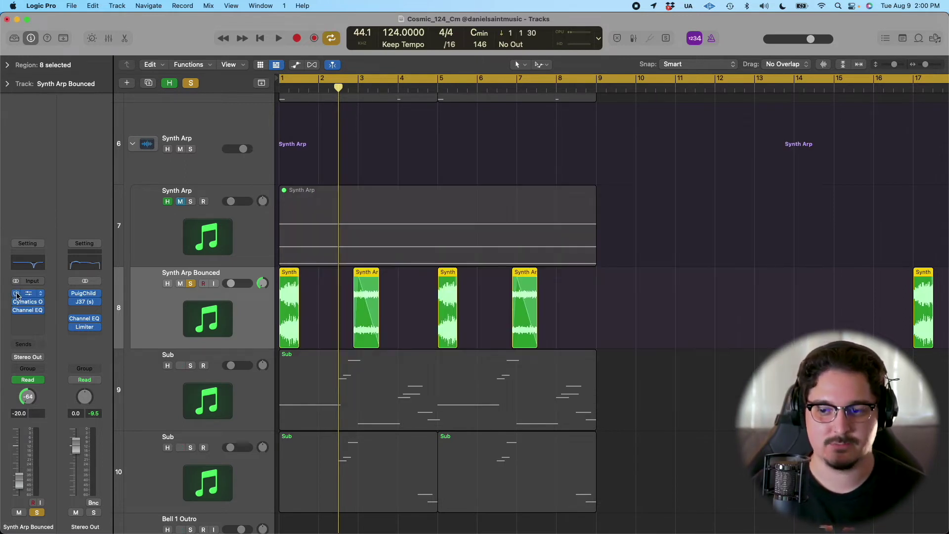
- Play Synth Arp Bounced with Raum, Cymatics Origin and Channel EQ all bypassed, and again with only Raum enabled
key("space")
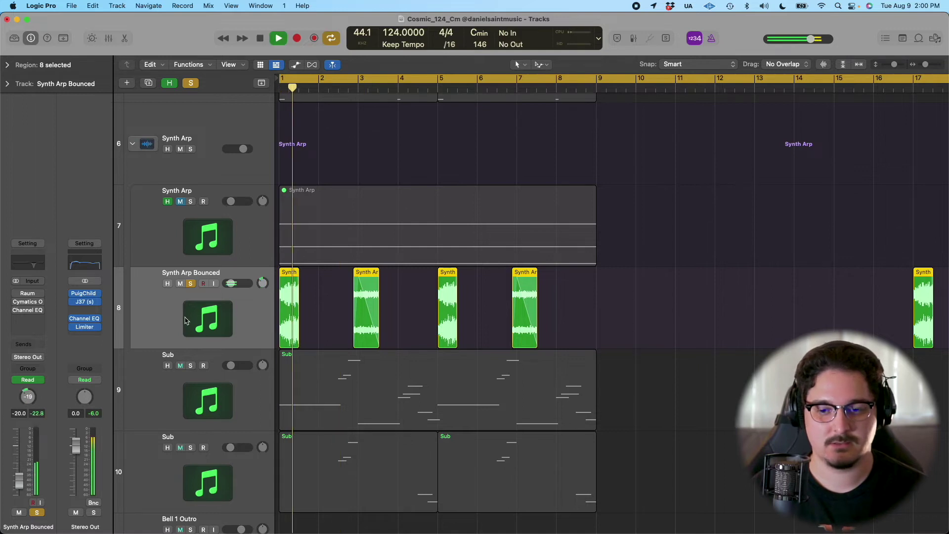
key("space")
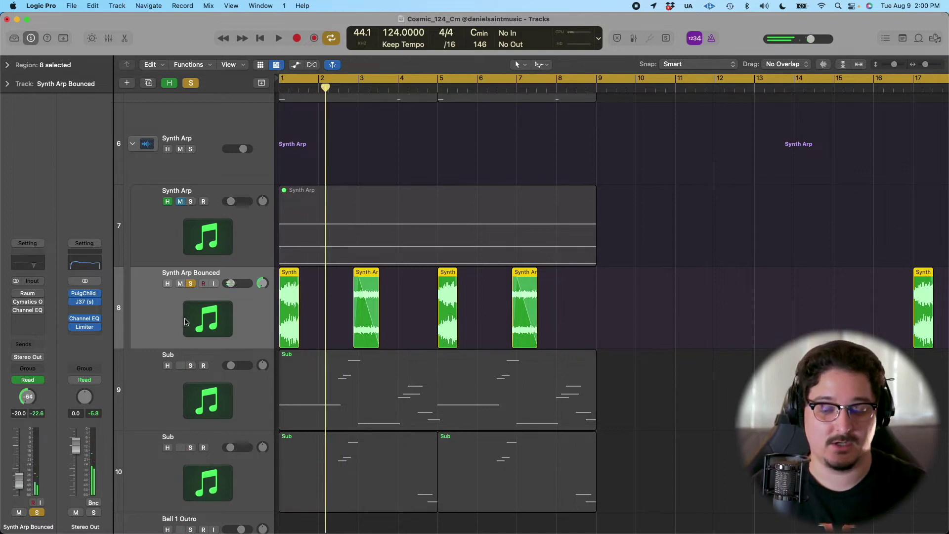
mouse_move(15, 296)
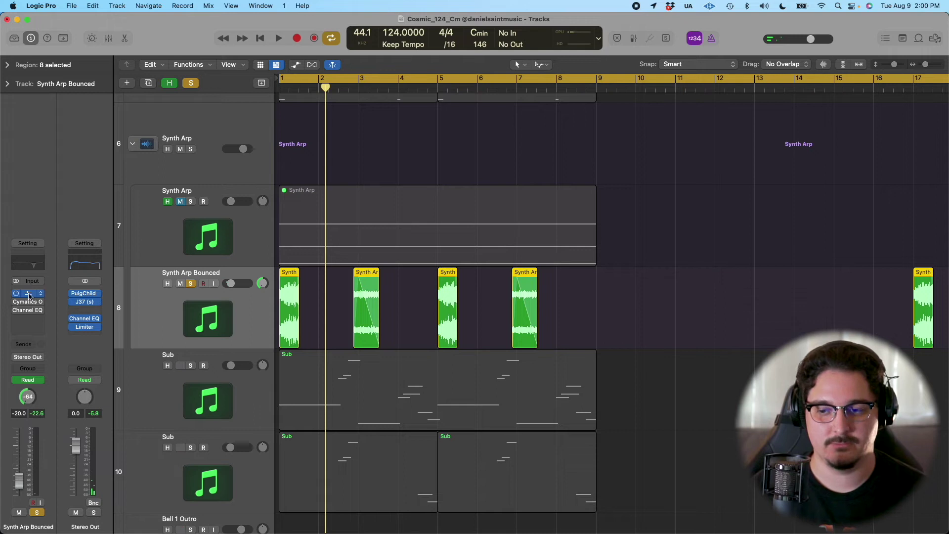
key("space")
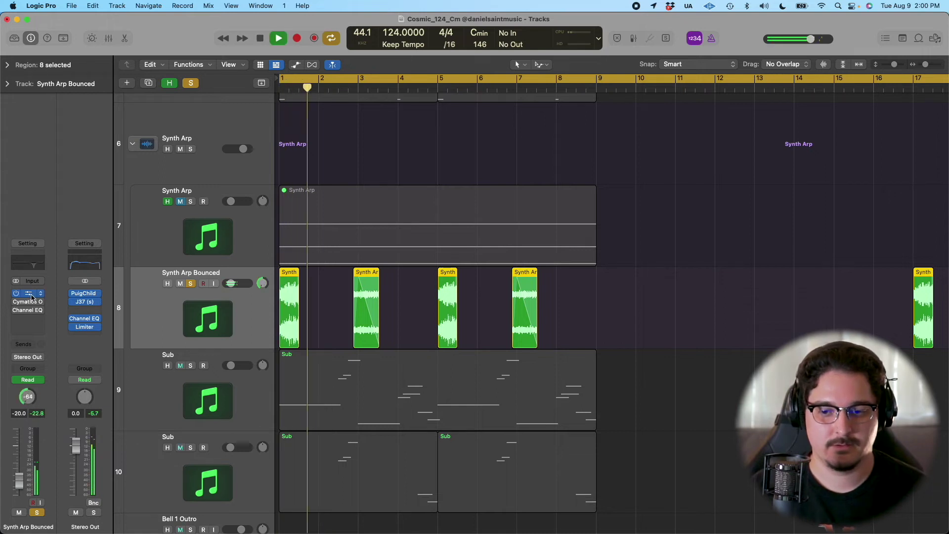
key("space")
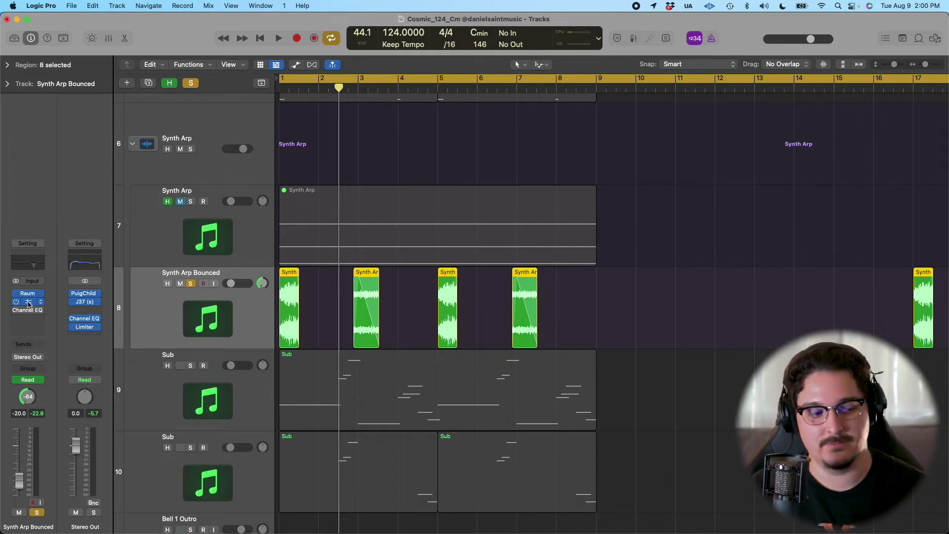
- Play Synth Arp Bounced with Cymatics Origin enabled too, switch its Channel EQ back on and review the EQ curve
key("space")
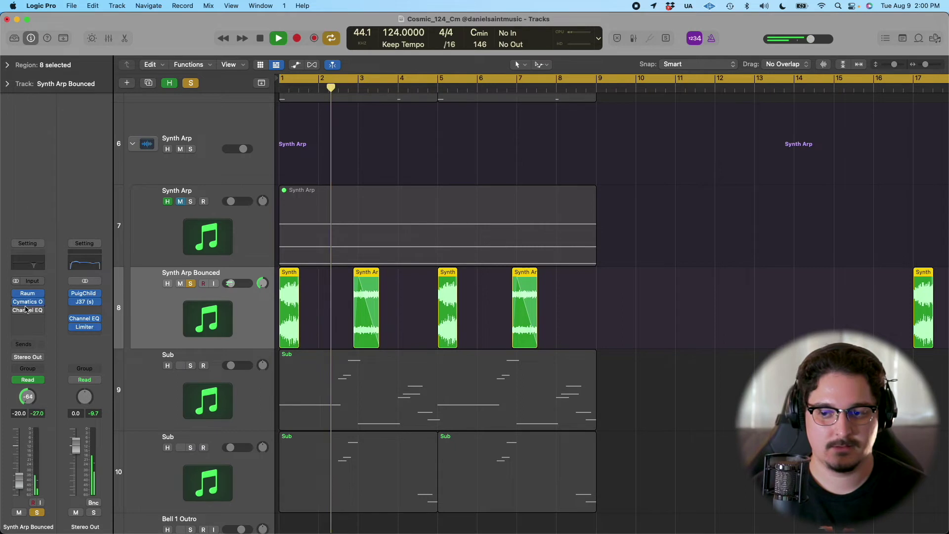
left_click(16, 310)
key("space")
left_click(29, 310)
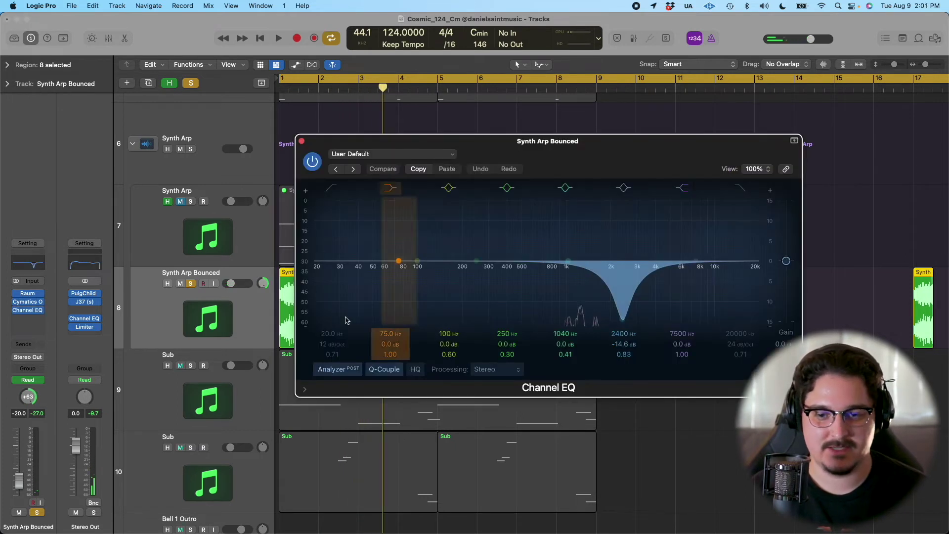
left_click(302, 142)
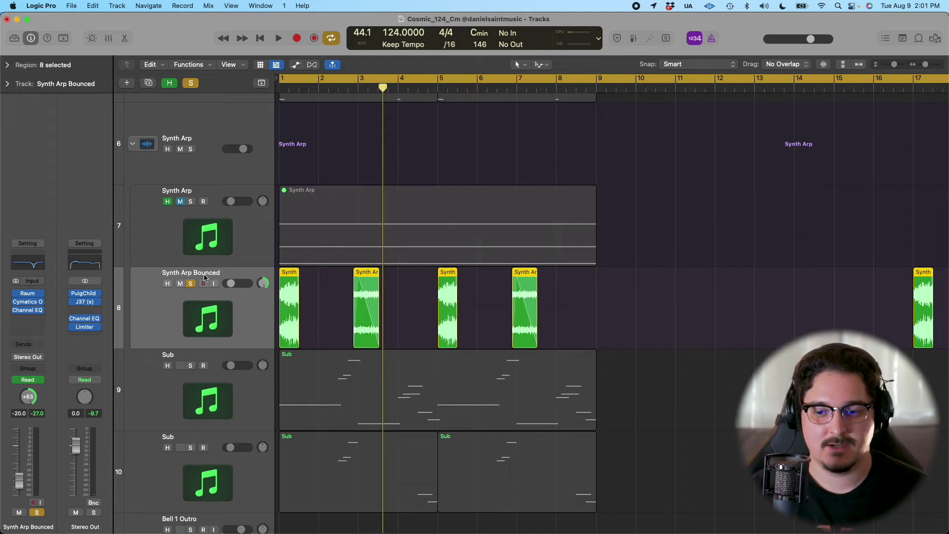
- Solo the first Sub track instead of Synth Arp Bounced and inspect its E-Lektro preset in Jup-8 V4
left_click(148, 390)
scroll(396, 297, "down", 3)
left_click(208, 278)
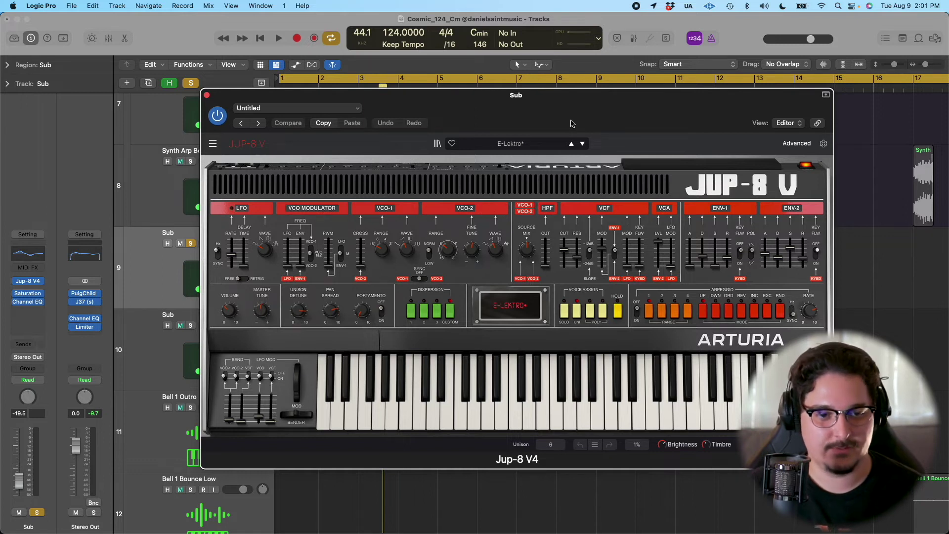
left_click(207, 96)
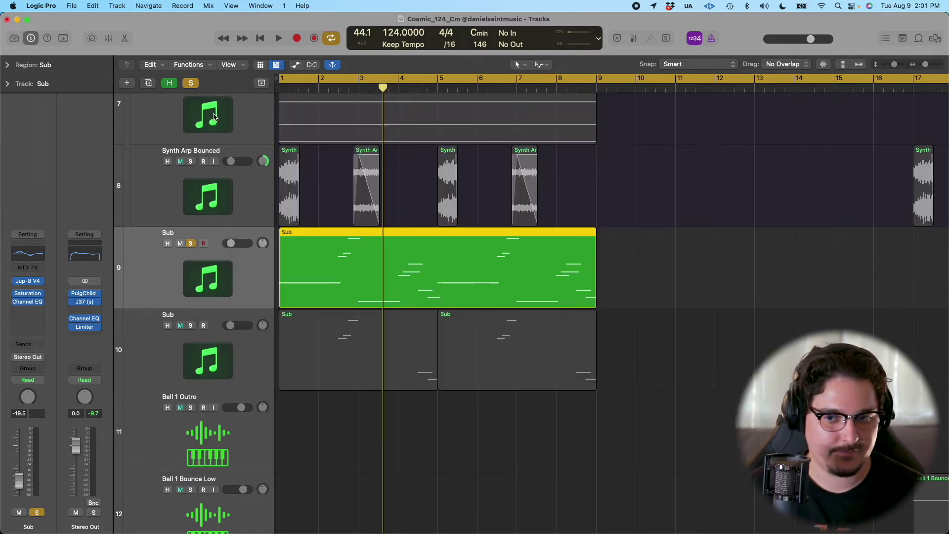
- Inspect the Saturation Knob settings and the Channel EQ curve on the first Sub track
left_click(25, 294)
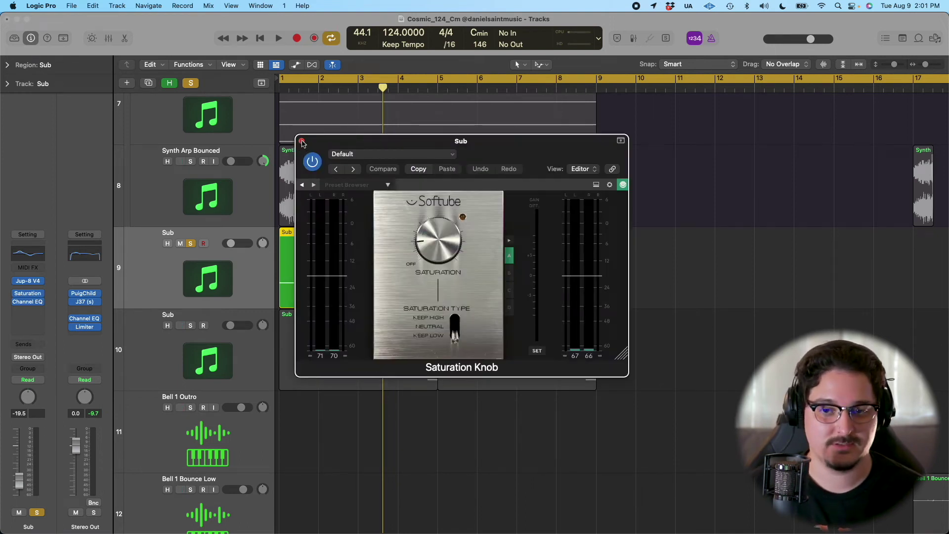
left_click(302, 141)
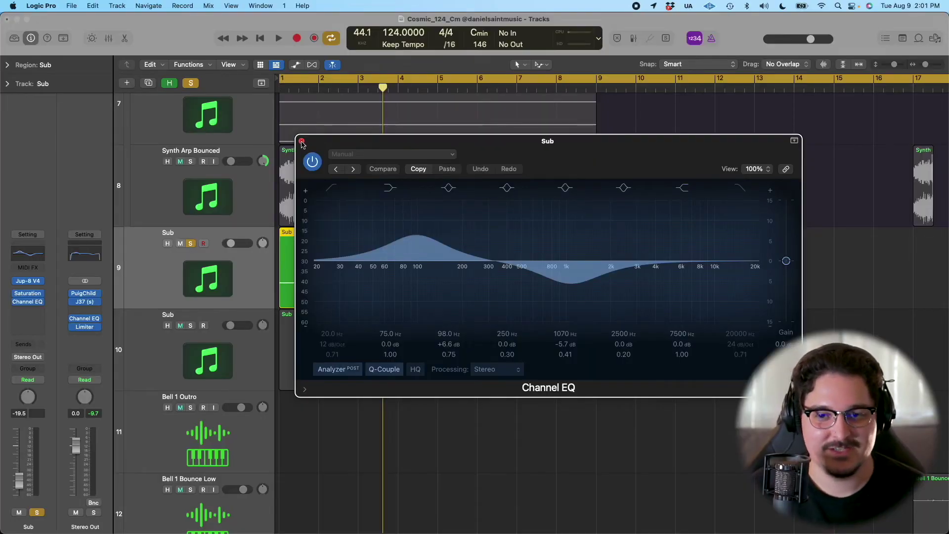
left_click(301, 141)
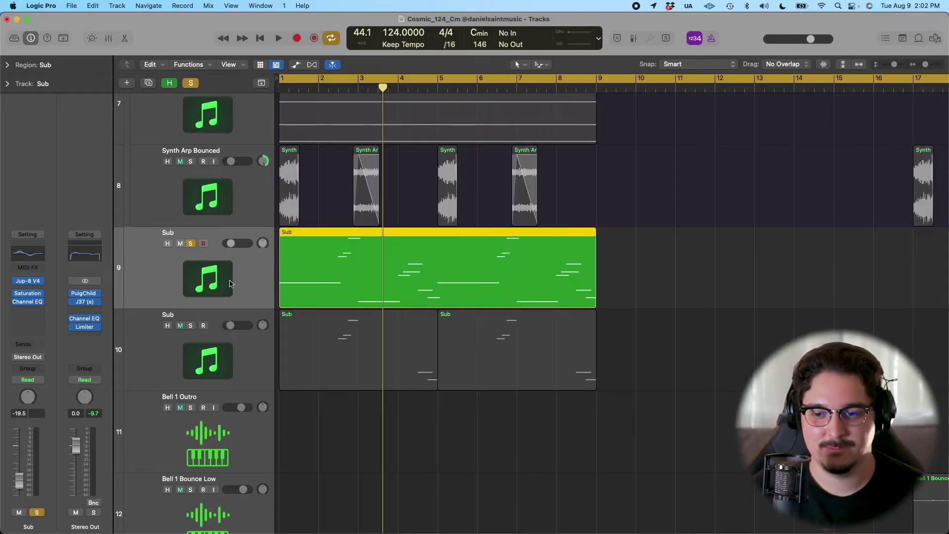
- Play the soloed first Sub track from the start of the project
key("Return")
key("space")
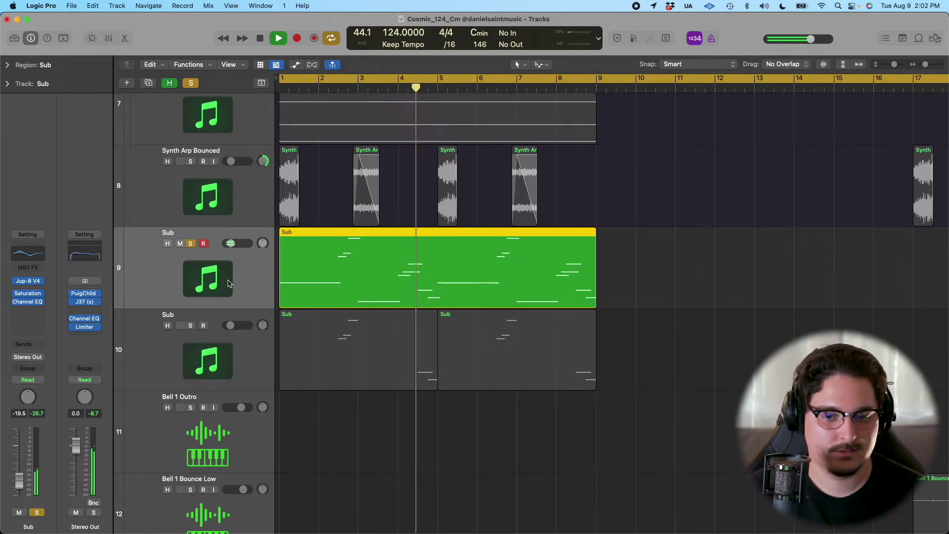
key("space")
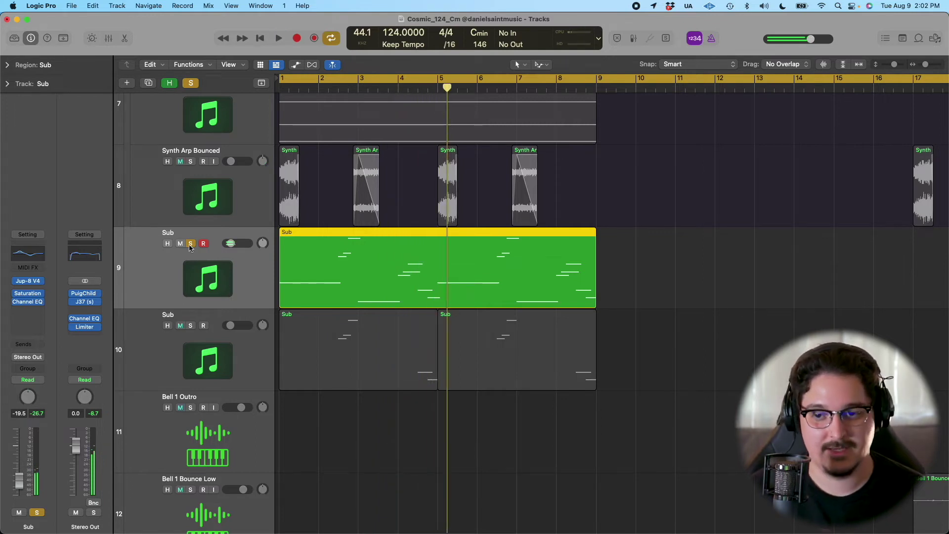
- Solo the second Sub track instead of the first, and inspect its MicroShift effect and E-Lektro preset in Jup-8 V4
left_click(191, 244)
left_click(207, 358)
key("s")
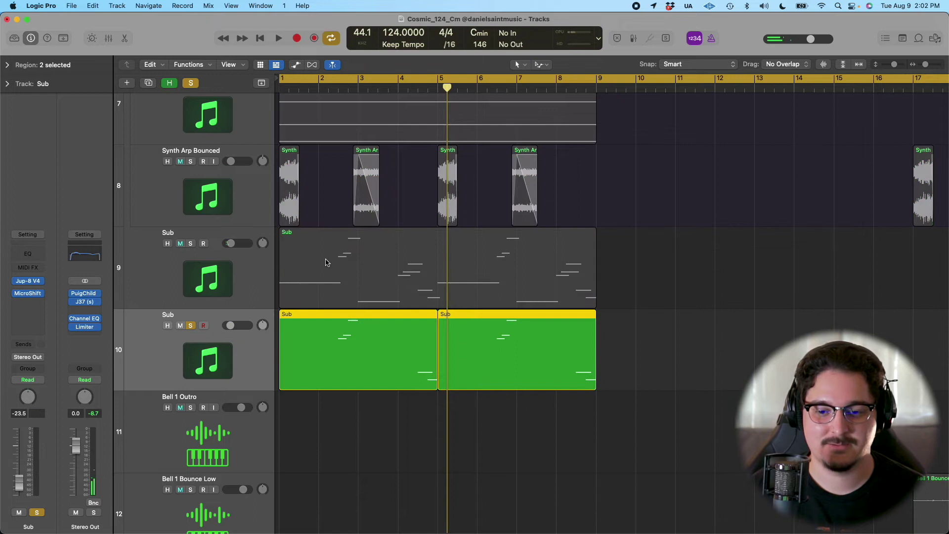
left_click(32, 295)
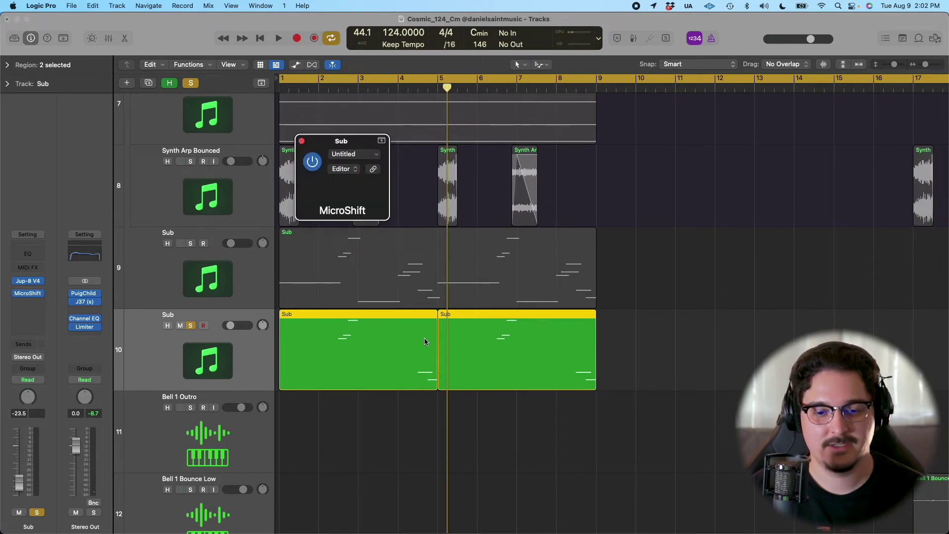
left_click(28, 282)
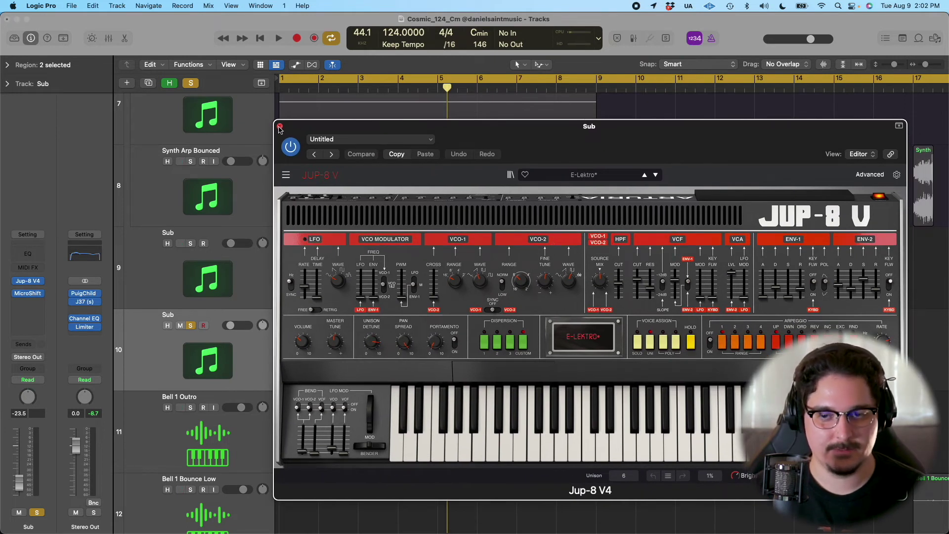
left_click(280, 128)
left_click(302, 141)
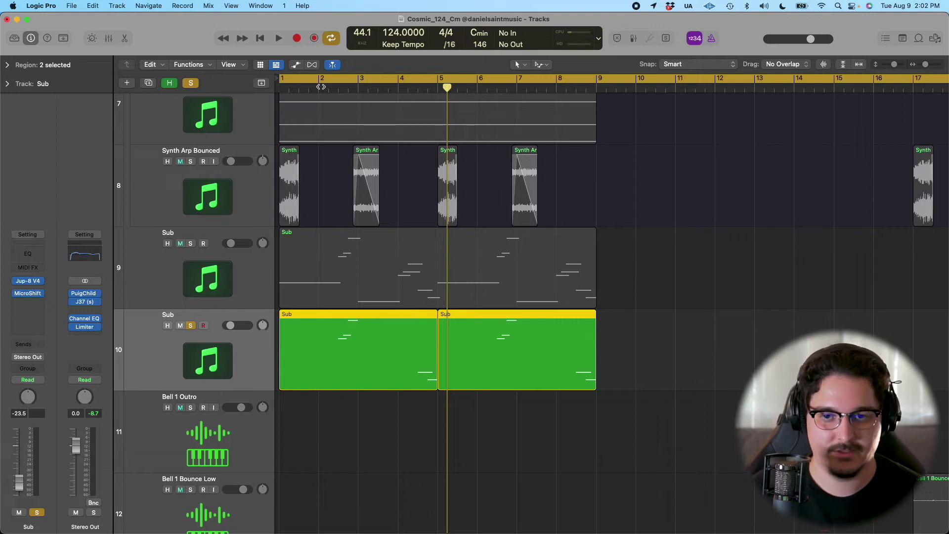
- Play the soloed second Sub track from around bar 2
left_click(327, 89)
key("space")
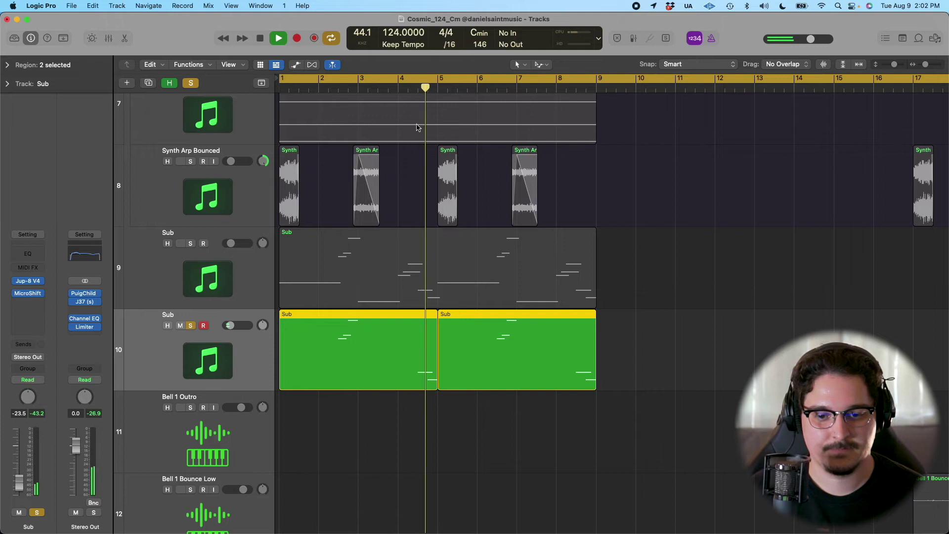
key("space")
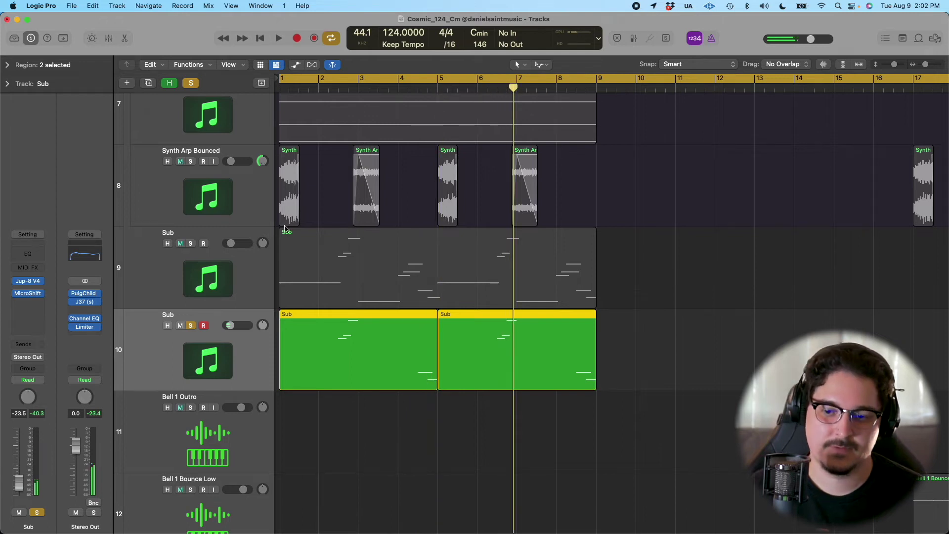
- Solo both Sub tracks, play them together from the start of the project, and clear both solos
left_click(192, 326)
left_click(190, 244)
left_click(191, 325)
key("Return")
key("space")
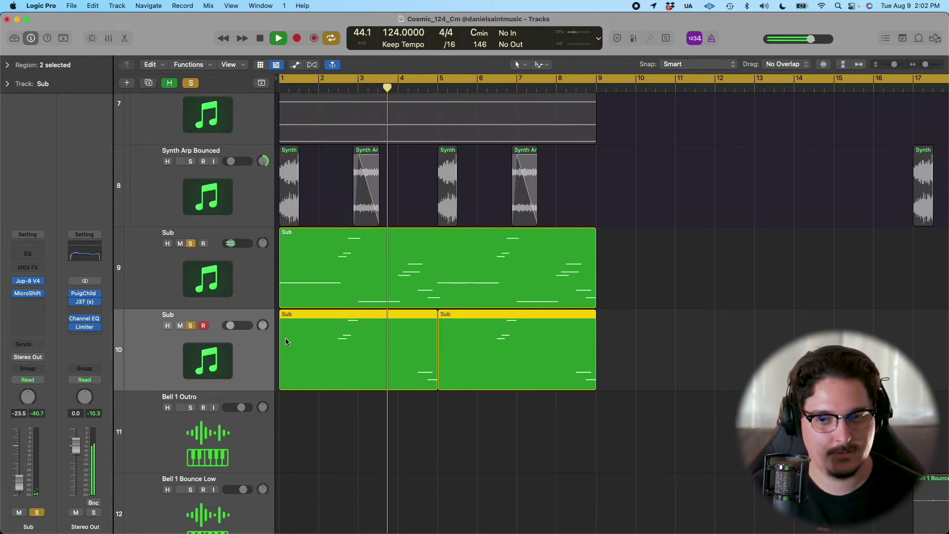
key("space")
left_click_drag(190, 246, 193, 378)
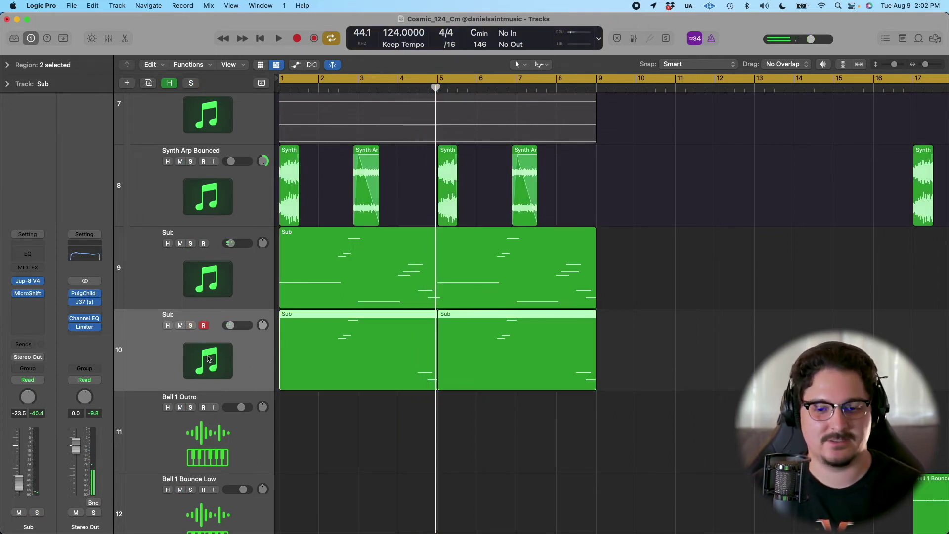
- Select the Sample B Section Bounce and Sub Bass Bounce regions between bars 9 and 17 and cycle that range
left_click(349, 361, "ctrl+alt")
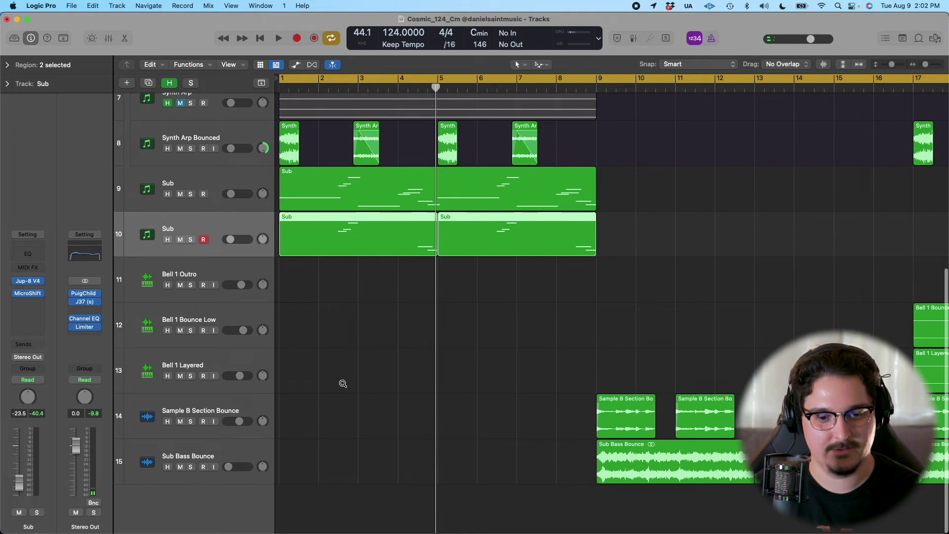
left_click(341, 391, "ctrl+alt")
left_click_drag(583, 374, 744, 471)
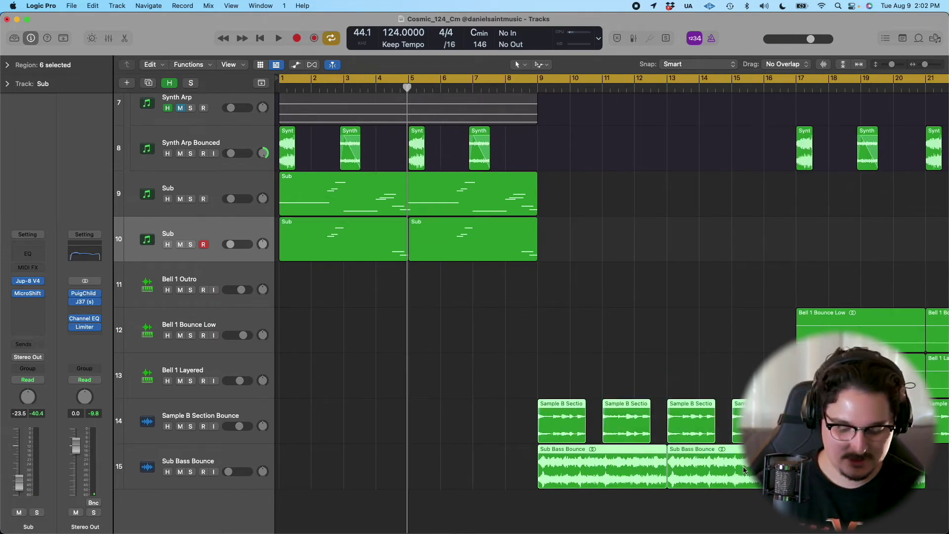
scroll(667, 366, "up", 5)
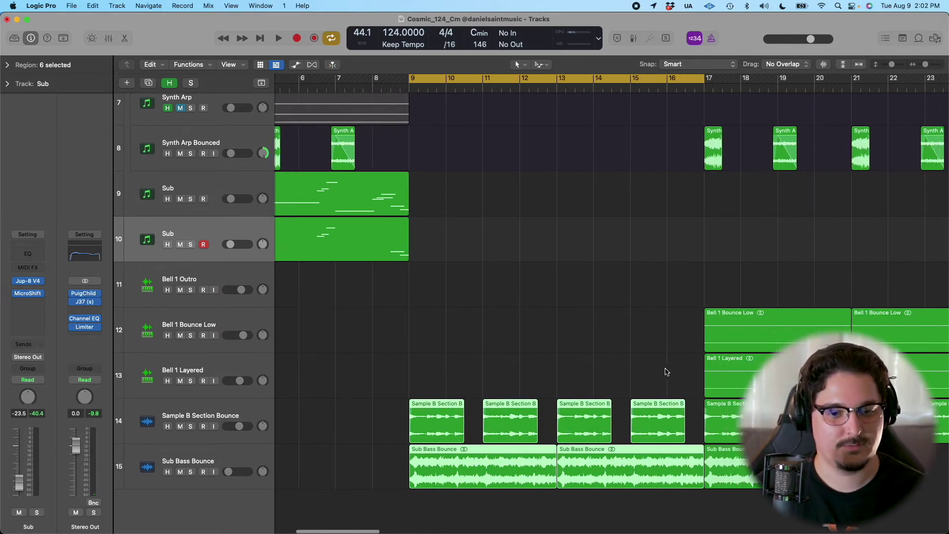
scroll(498, 380, "down", 4)
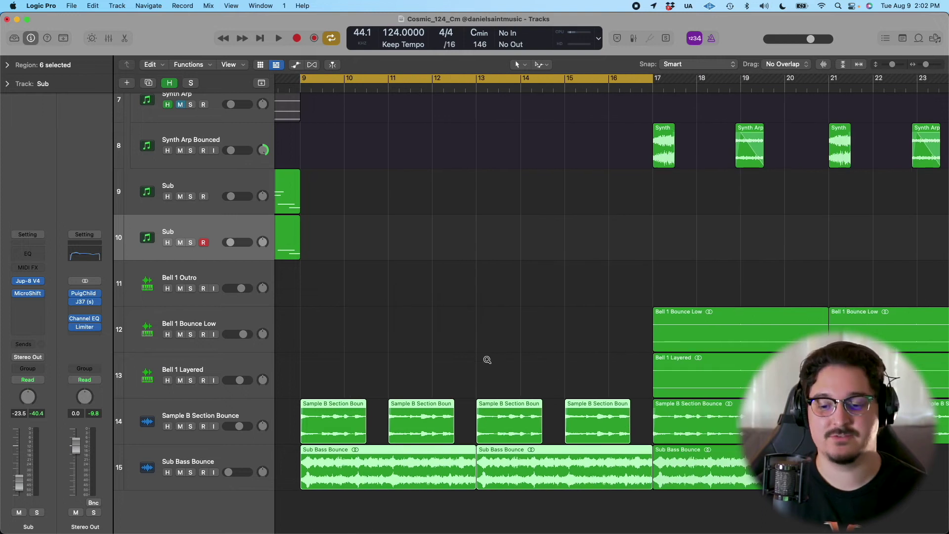
- Examine the automation lanes of Sub Bass Bounce while playing the B section, and hide the automation again
key("a")
left_click(146, 474)
scroll(419, 429, "down", 5)
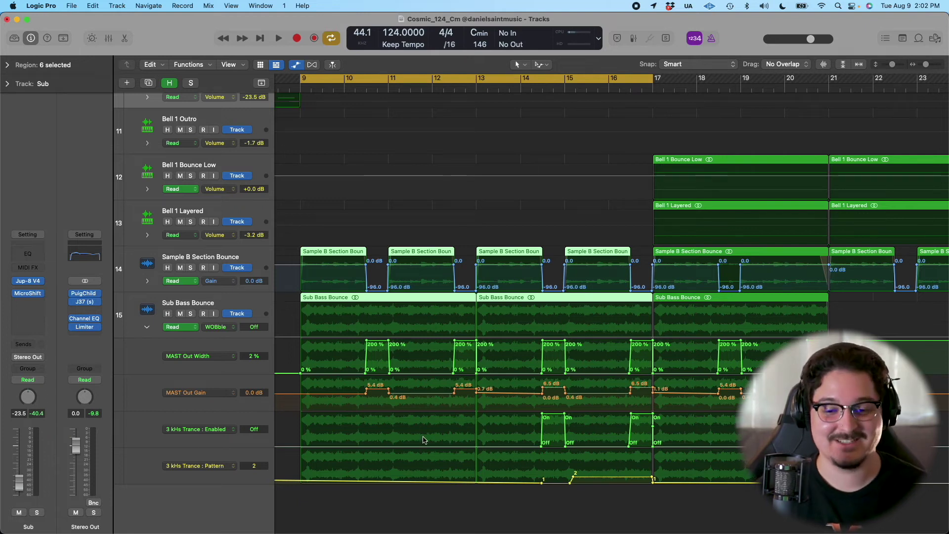
scroll(423, 440, "up", 4)
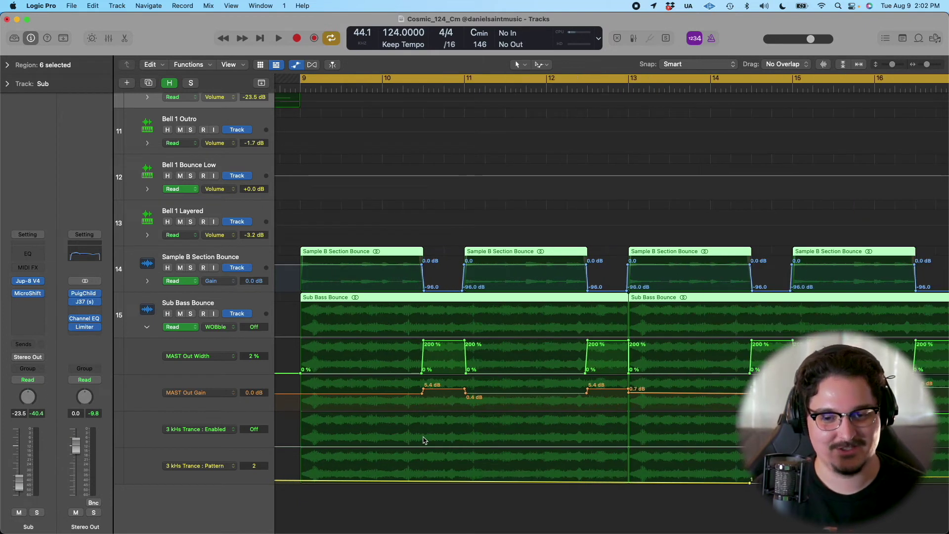
scroll(423, 440, "down", 1)
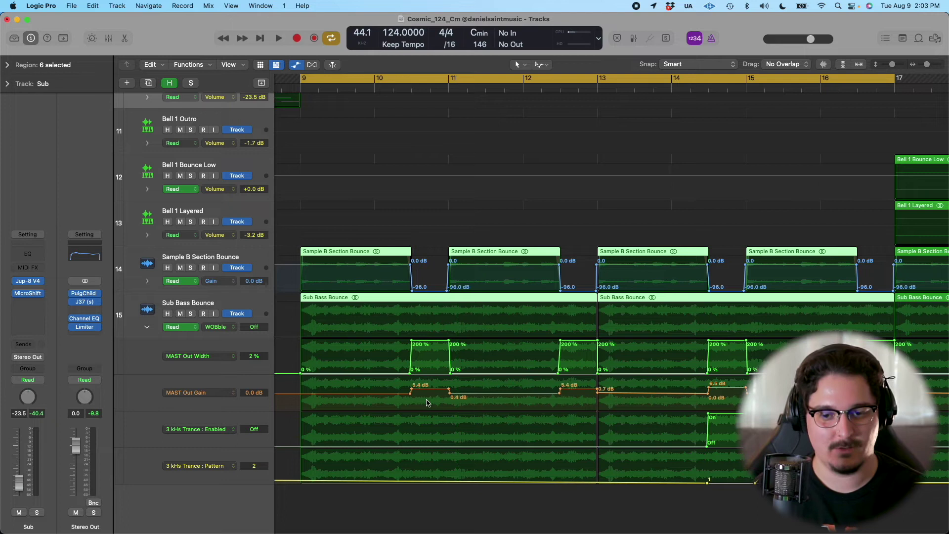
scroll(427, 403, "down", 1)
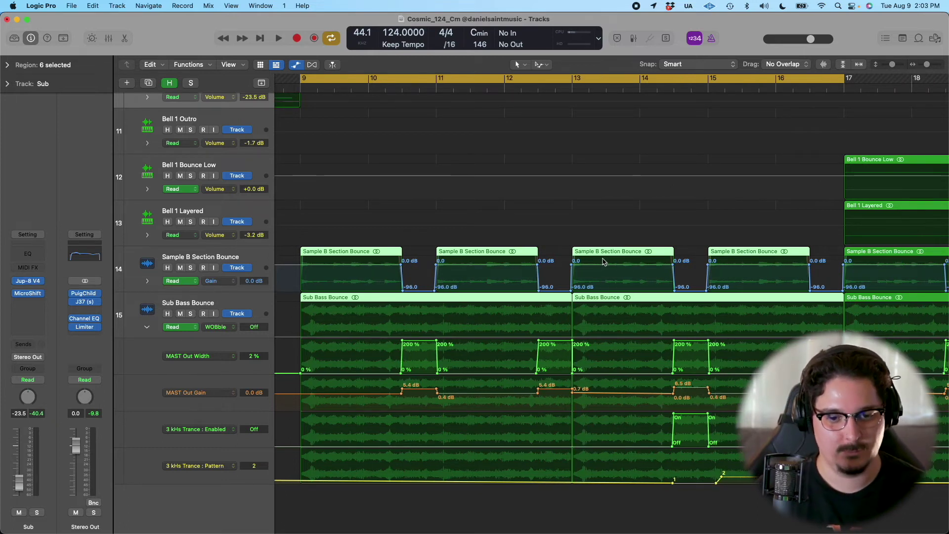
key("space")
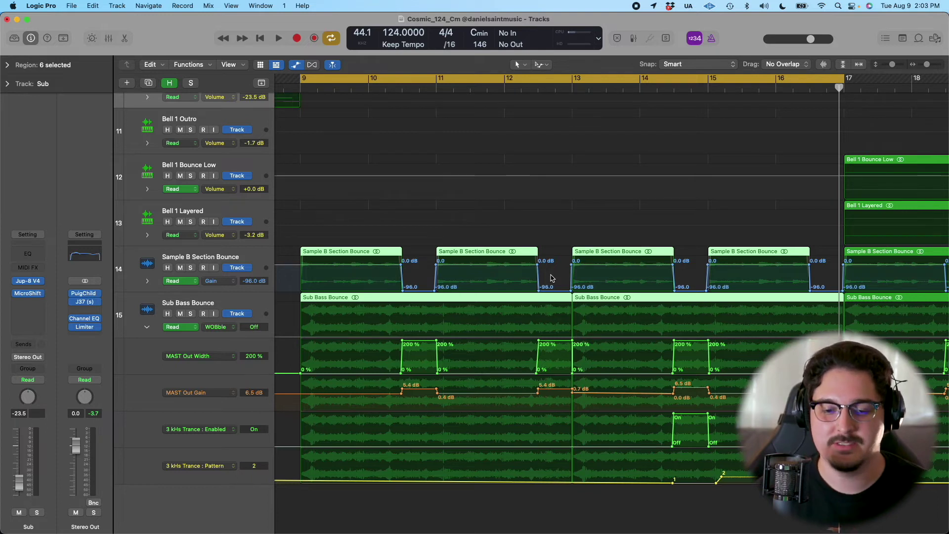
key("a")
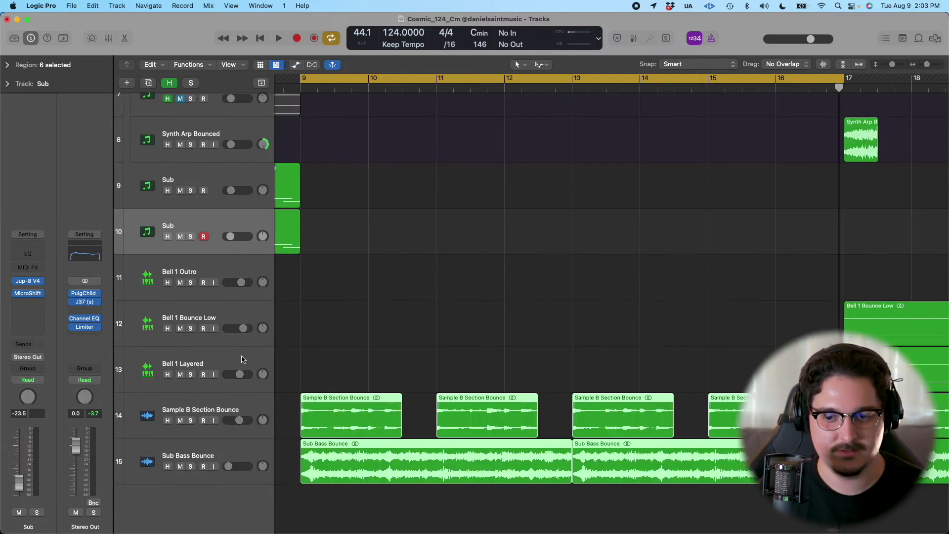
- Solo the Sample B Section Bounce track and play it with its HalfTime, Channel EQ and Gain effects bypassed
left_click(249, 399)
left_click(191, 421)
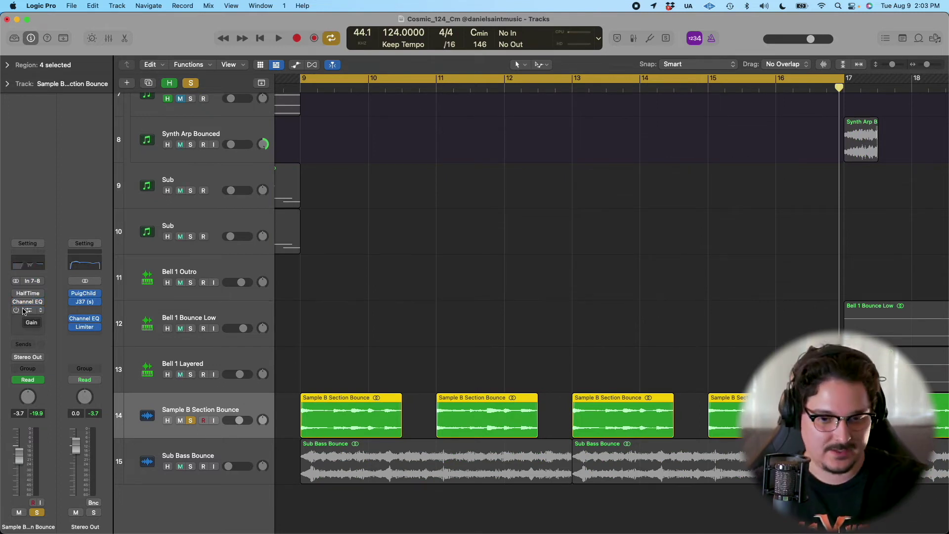
key("space")
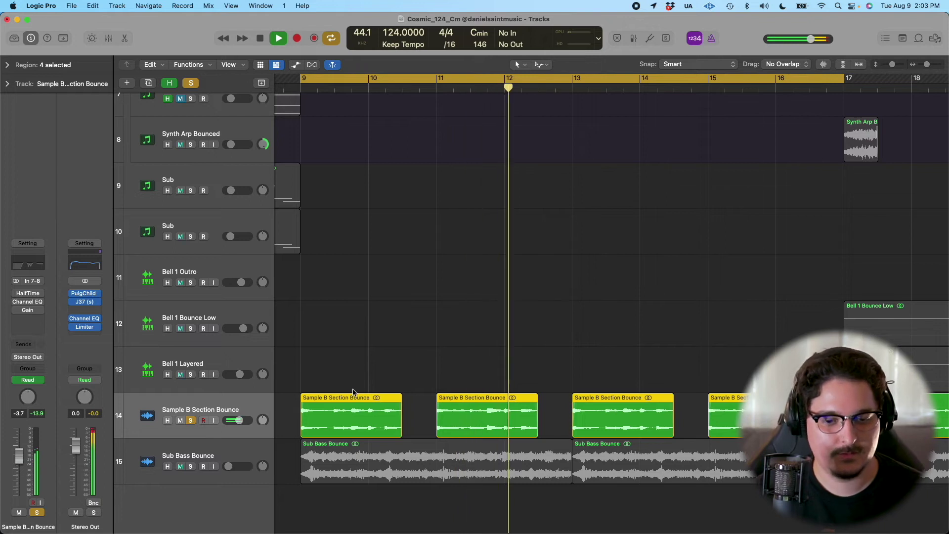
key("space")
- Inspect the fade-out type at the end of the first Sample B Section Bounce region
key("cmd+Right")
key("cmd+Right")
key("cmd+Right")
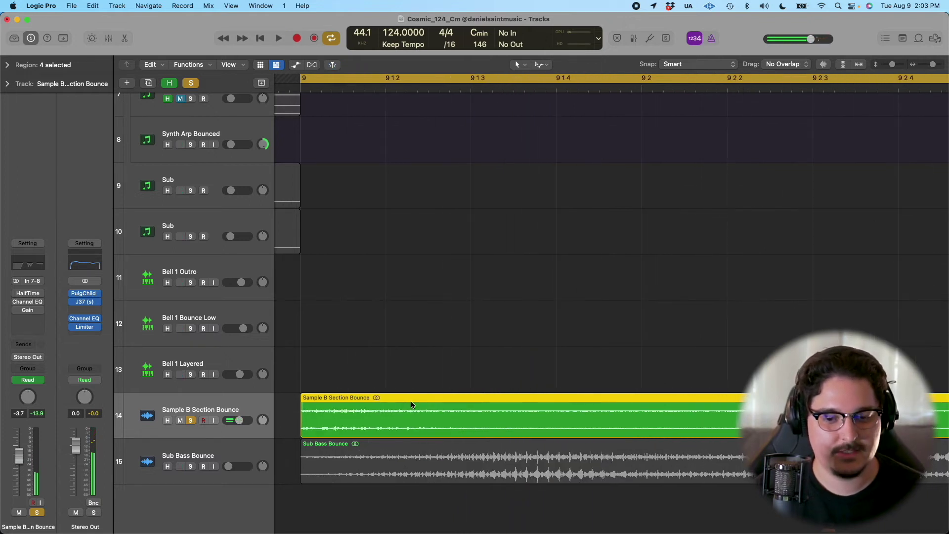
scroll(411, 405, "right", 10)
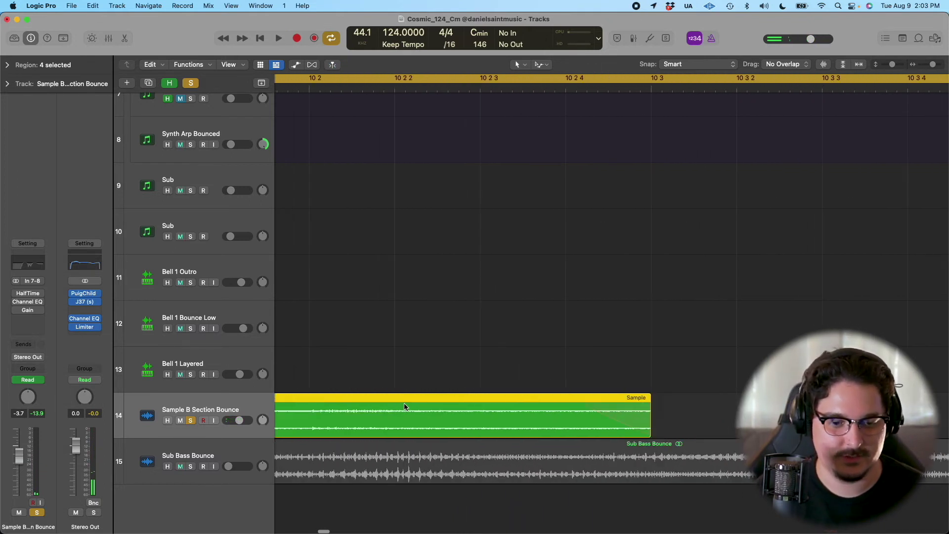
scroll(404, 406, "right", 2)
right_click(576, 413)
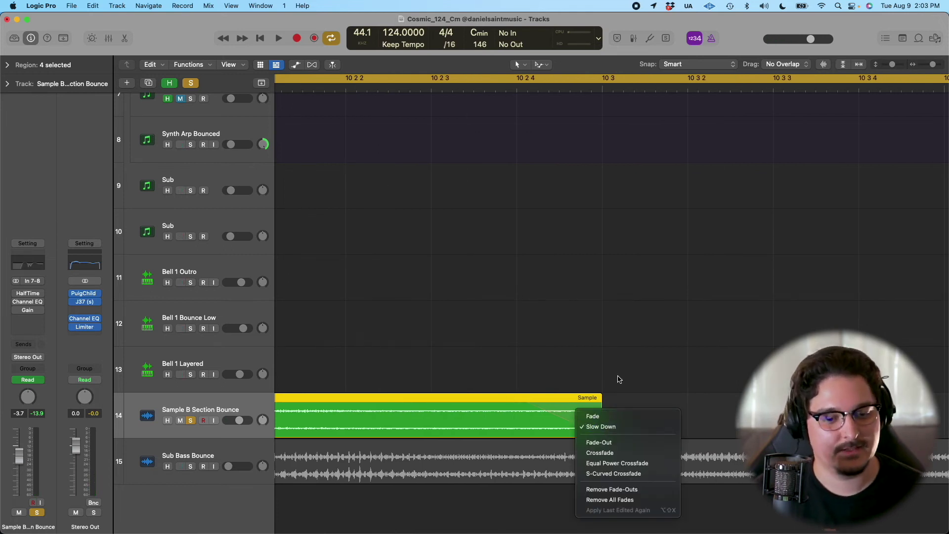
left_click(494, 361)
scroll(455, 373, "down", 5)
scroll(451, 374, "down", 3)
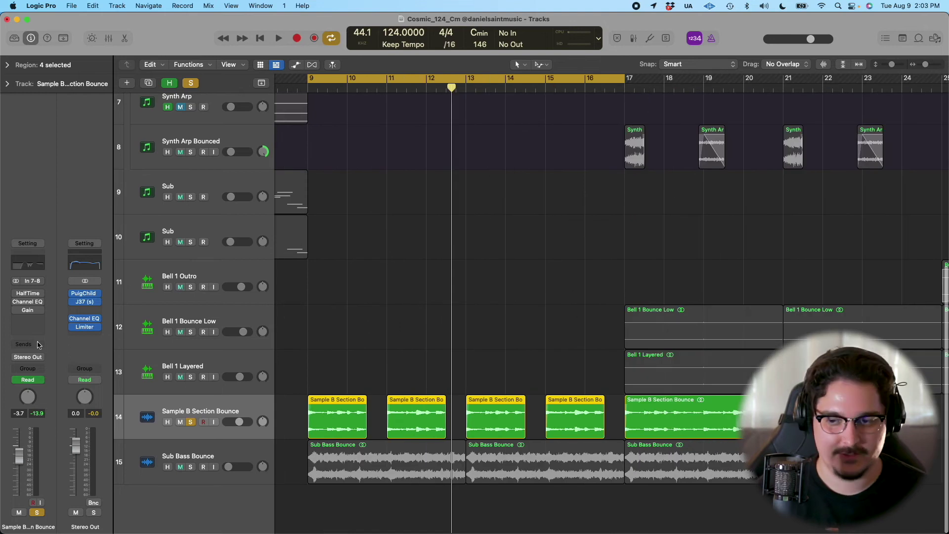
- Turn on and inspect HalfTime and Channel EQ on Sample B Section Bounce, playing the track with HalfTime active
left_click(27, 295)
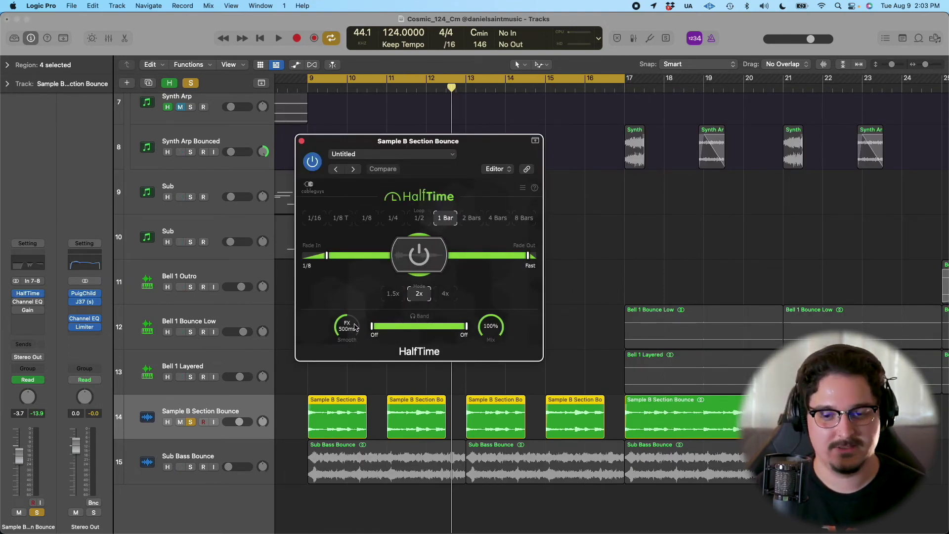
key("space")
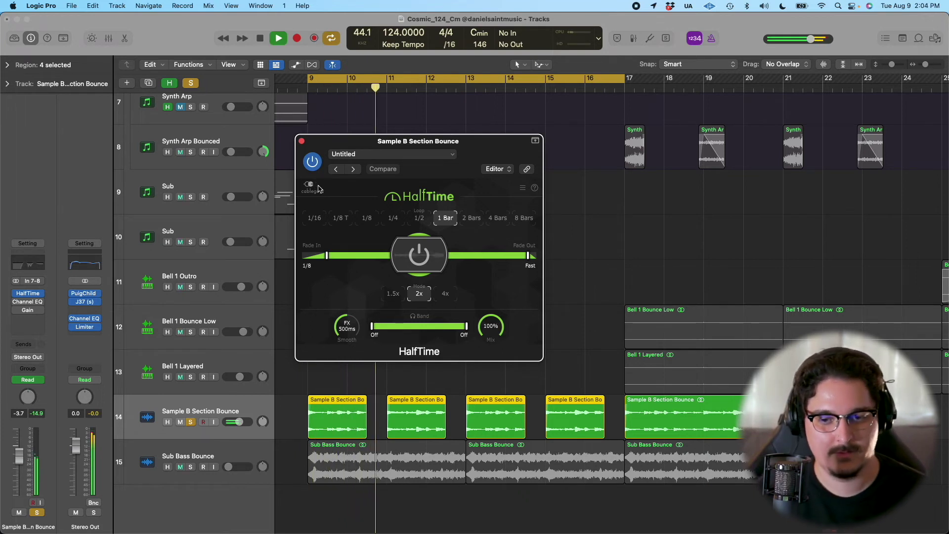
key("space")
key("super+w")
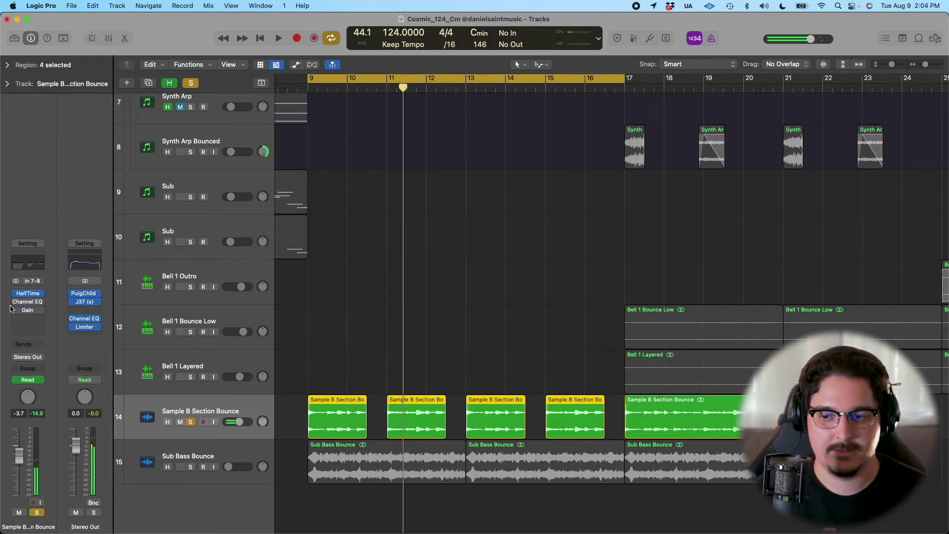
left_click(15, 303)
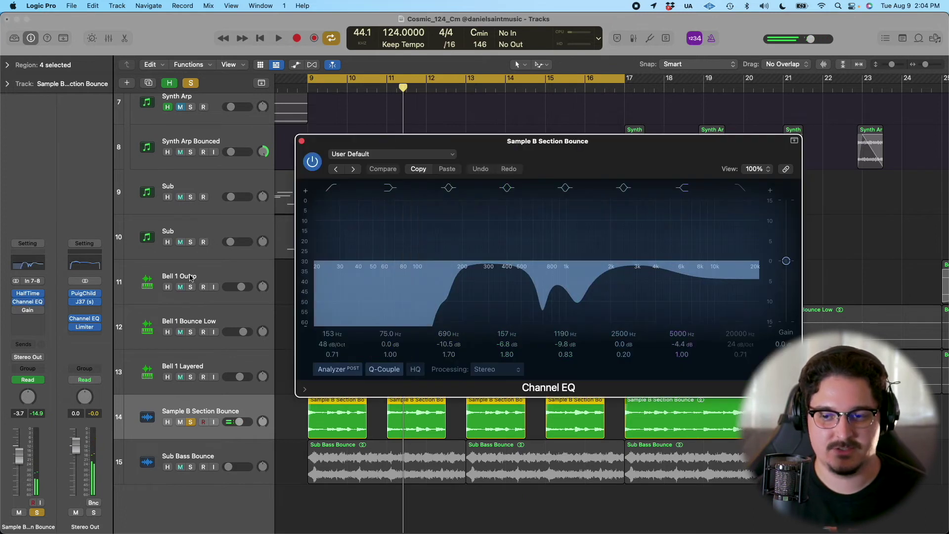
left_click(302, 141)
- Turn on the Gain effect on Sample B Section Bounce and play the track with its Gain automation shown
left_click(28, 311)
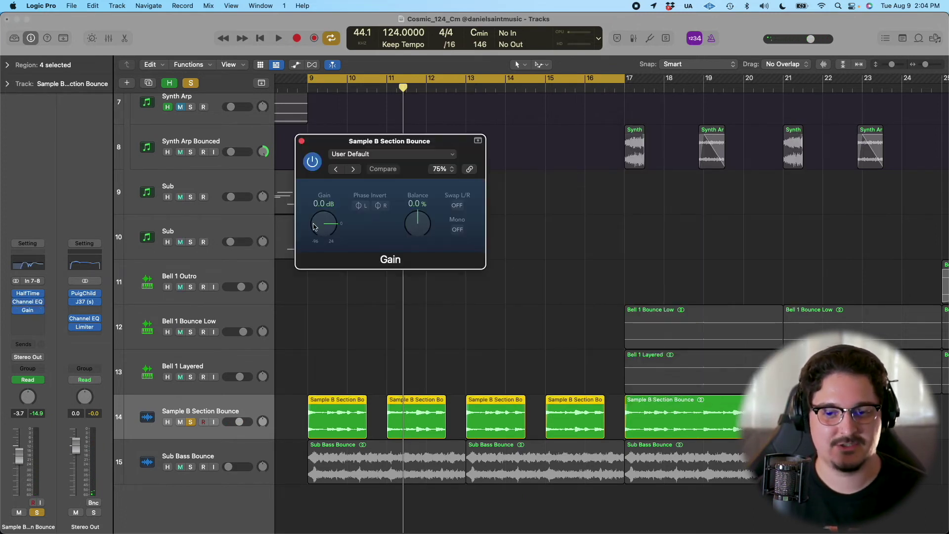
key("a")
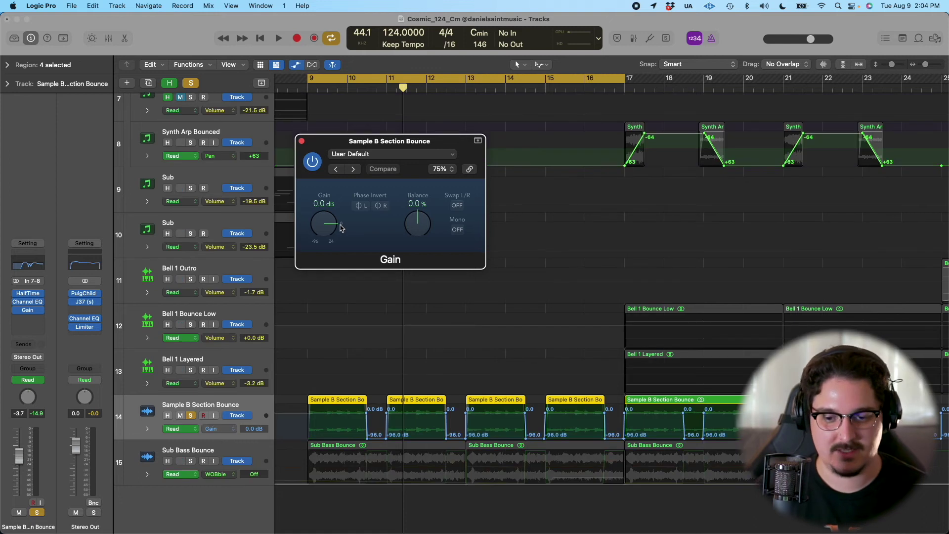
key("z")
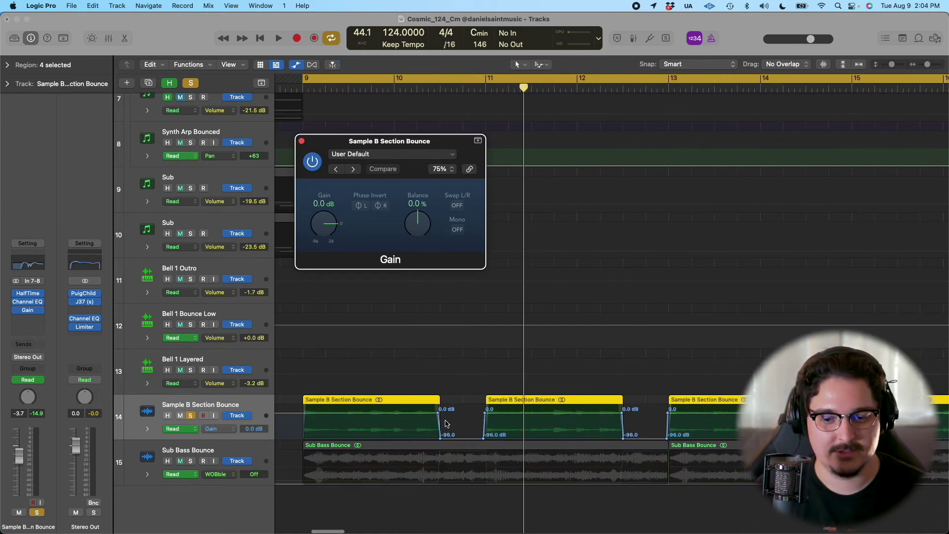
key("cmd+Right")
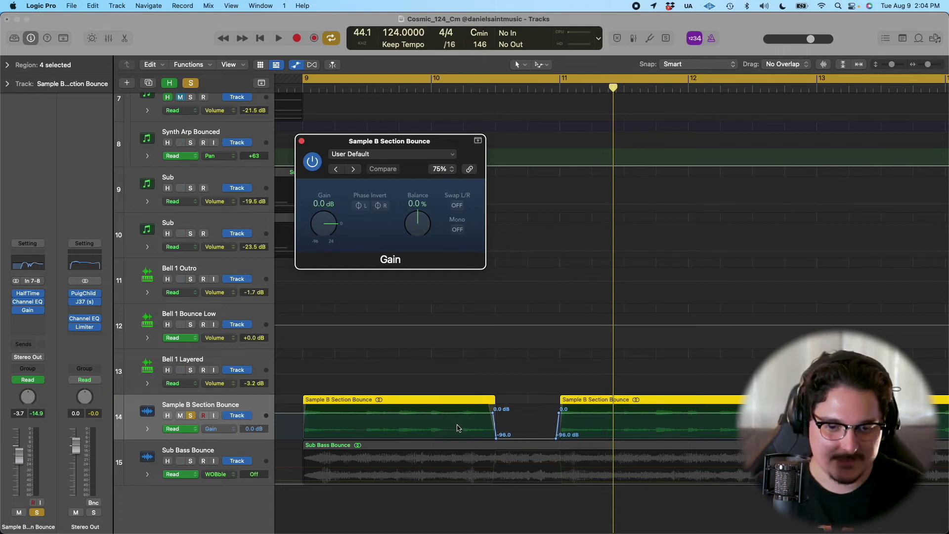
key("space")
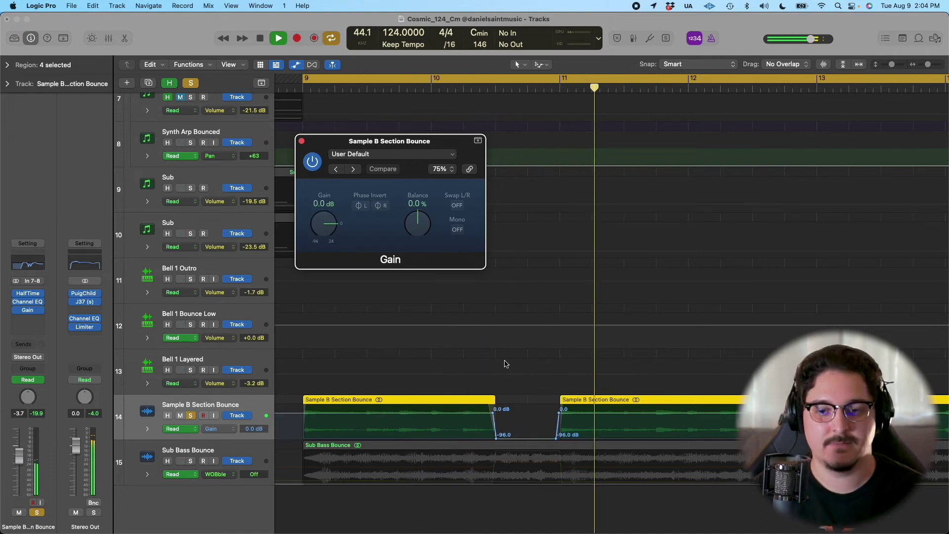
left_click_drag(345, 222, 341, 195)
key("space")
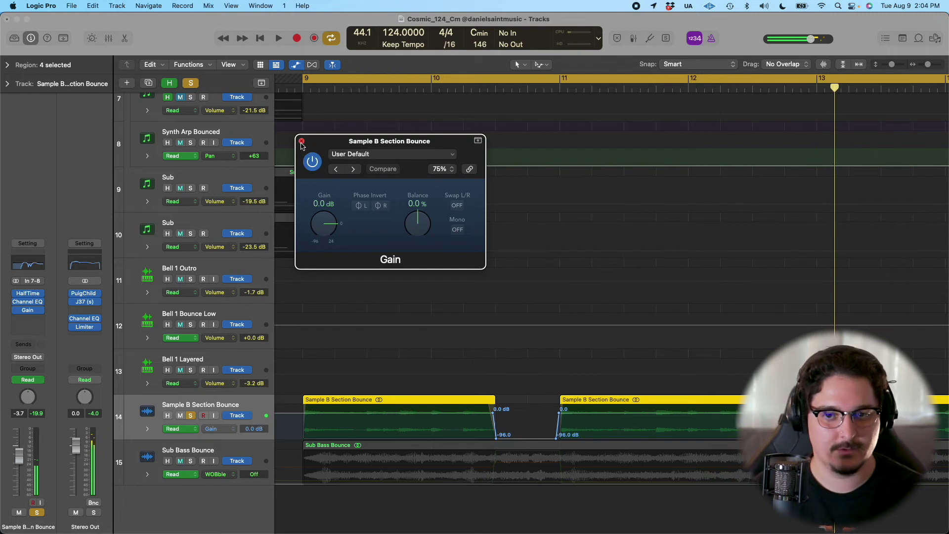
left_click(301, 141)
- Solo Sub Bass Bounce, hide the automation, and play the track first with its effects on and again with them bypassed
left_click(194, 460)
key("a")
key("space")
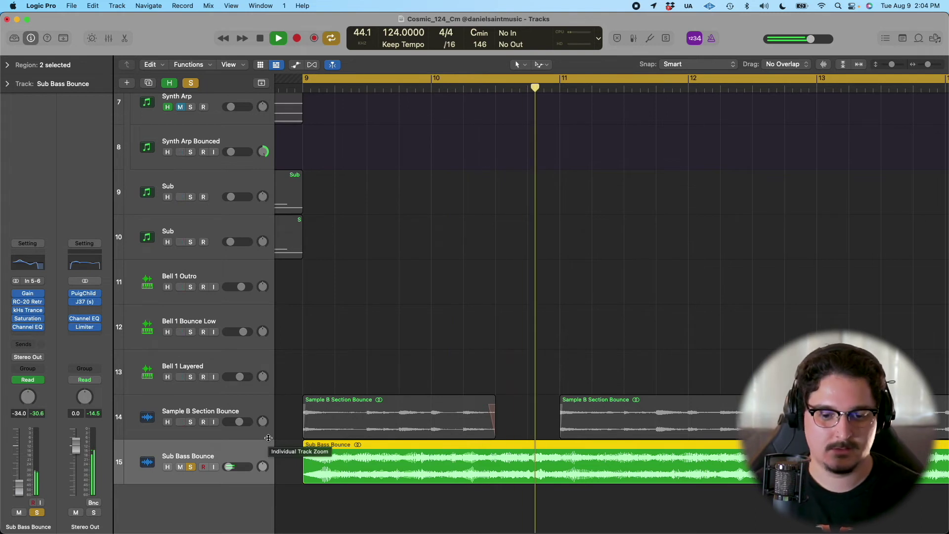
key("space")
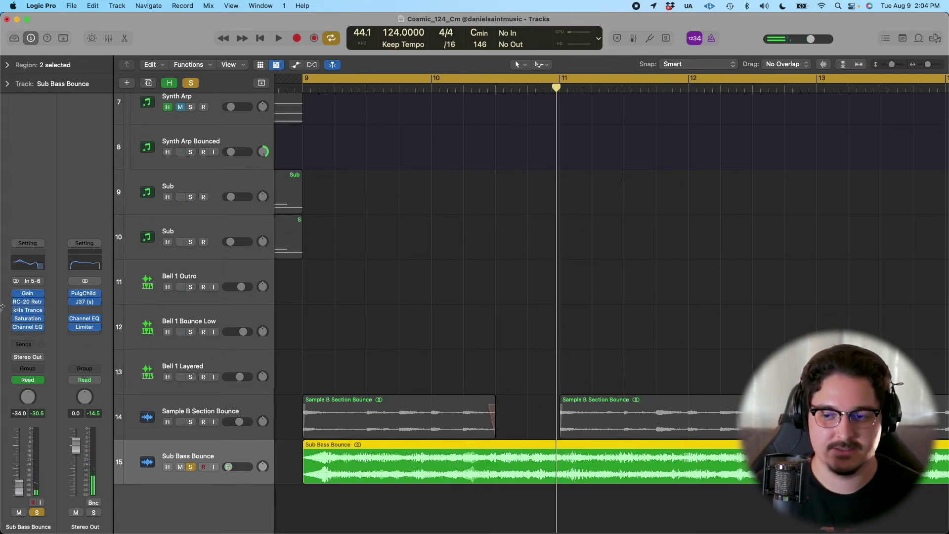
key("space")
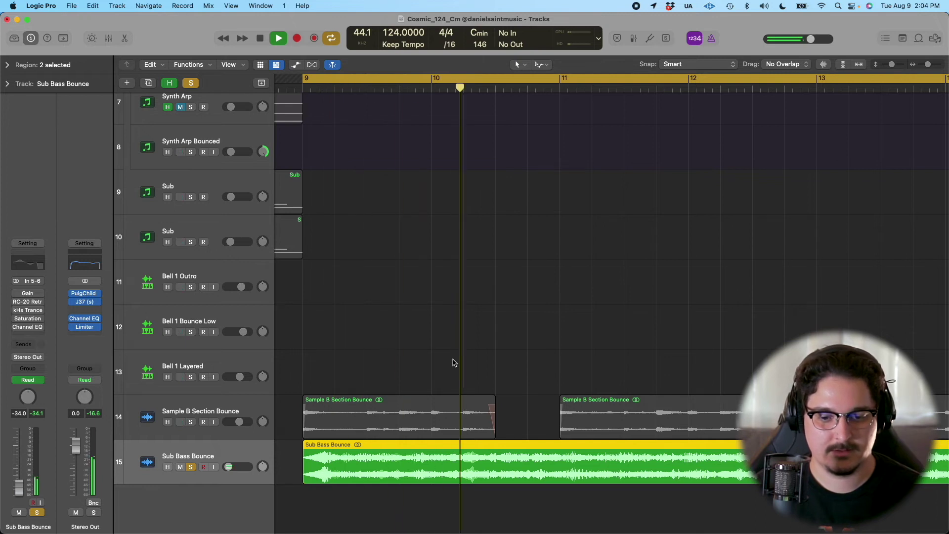
key("space")
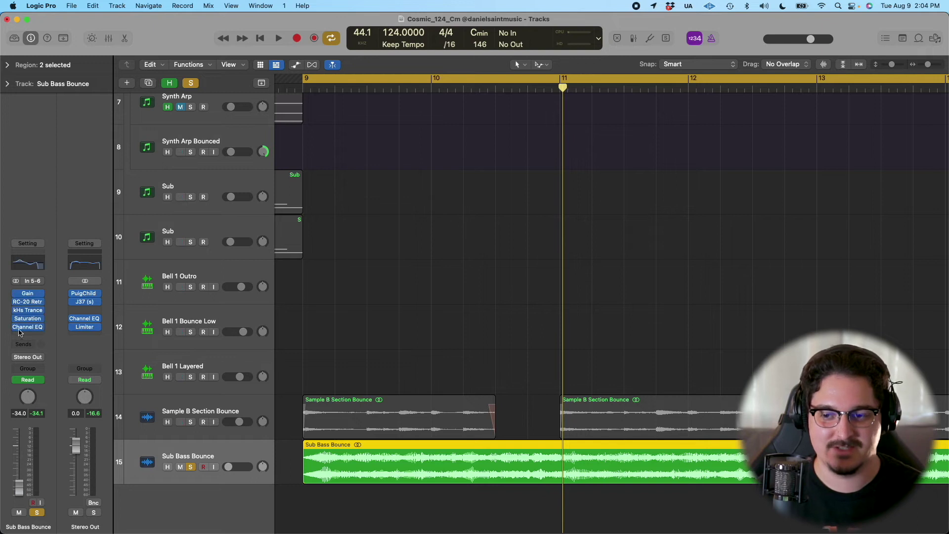
- Show all automation lanes of Sub Bass Bounce and play the track while viewing its RC-20 Retro Color effect
key("a")
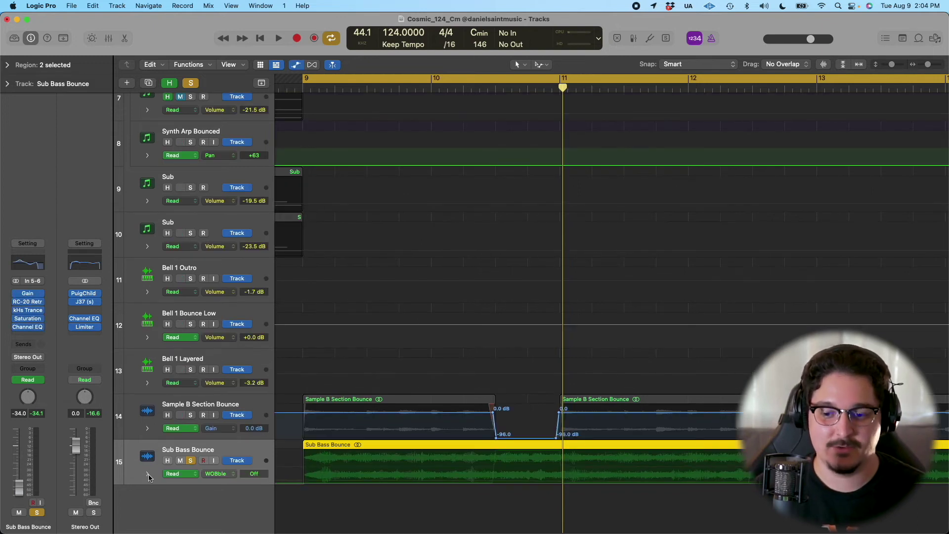
left_click(147, 476)
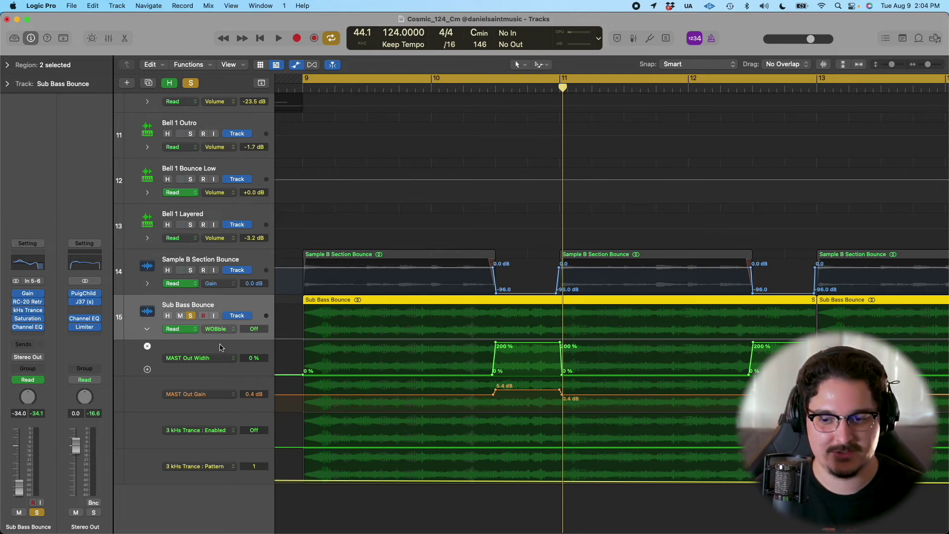
left_click(23, 303)
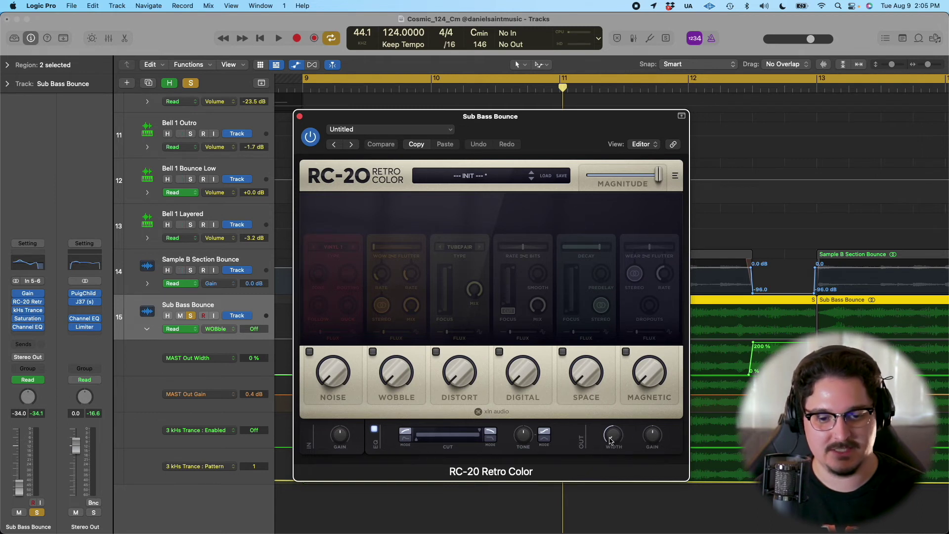
key("space")
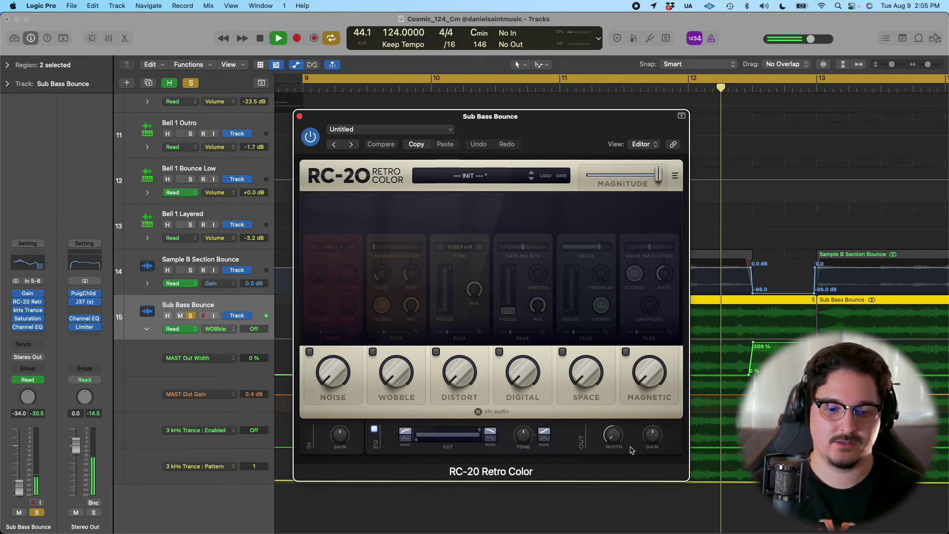
key("space")
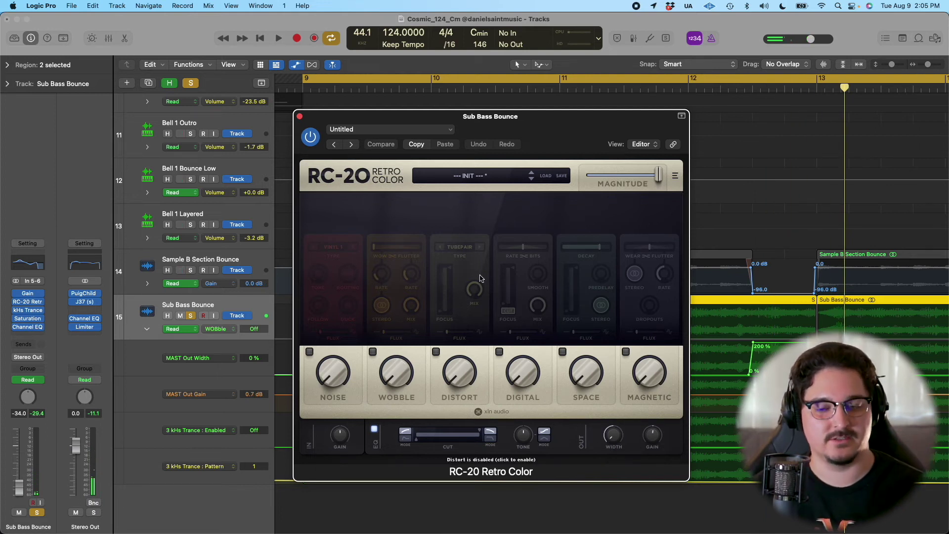
left_click(299, 117)
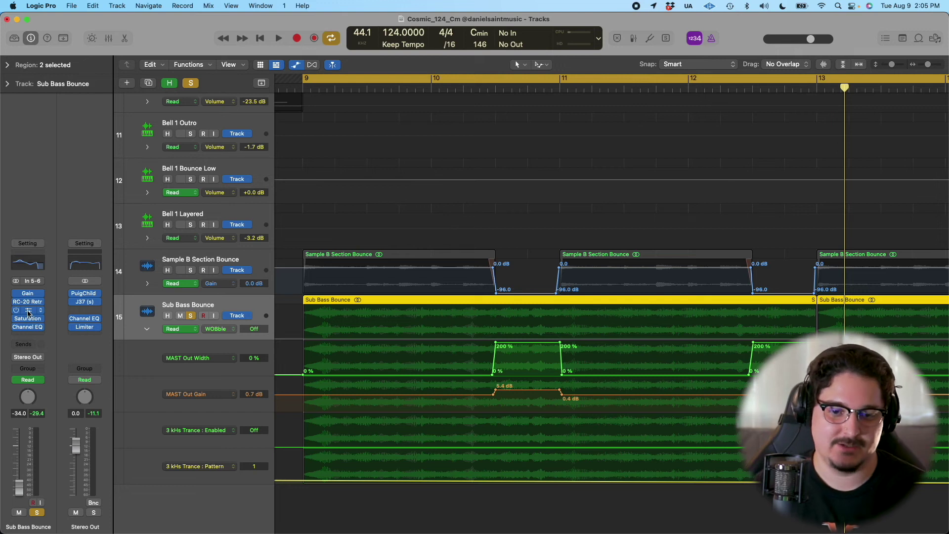
- Turn off the cycle, open kHs Trance Gate on Sub Bass Bounce, and play from bar 14 to hear its gate automation
scroll(450, 338, "down", 3)
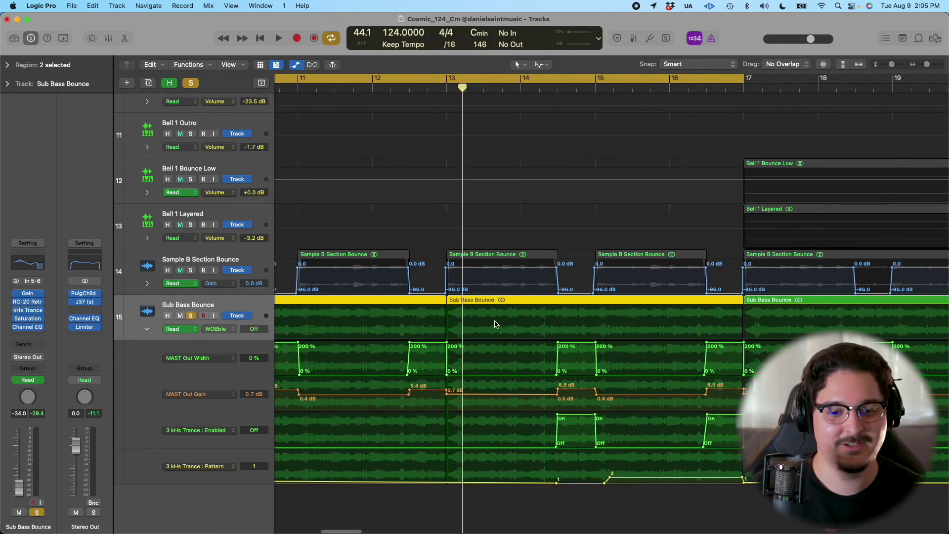
left_click(535, 82)
left_click(558, 91)
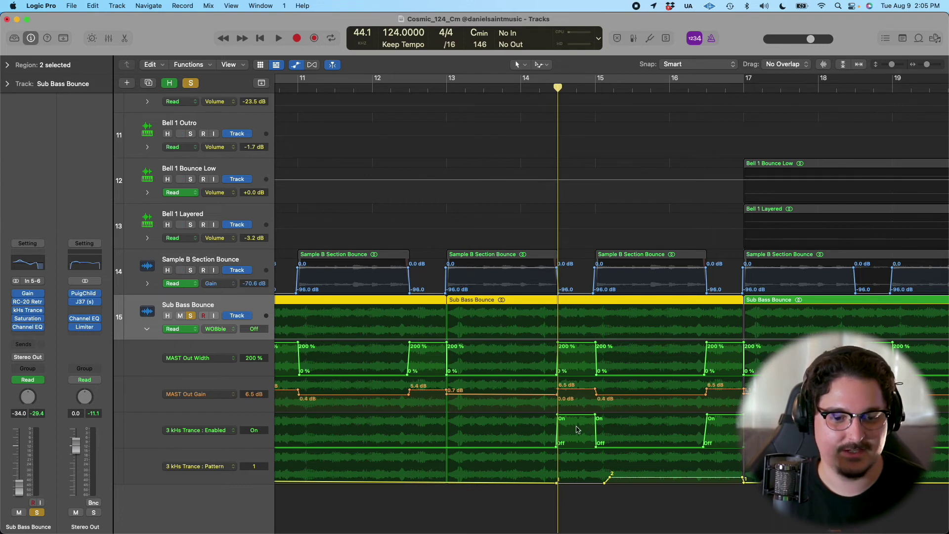
left_click(28, 310)
left_click_drag(352, 142, 376, 178)
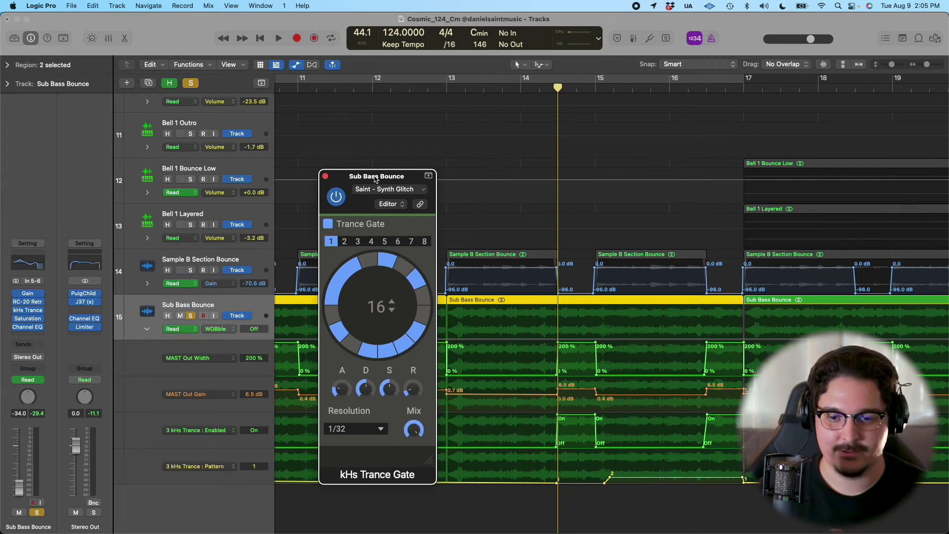
left_click(521, 92)
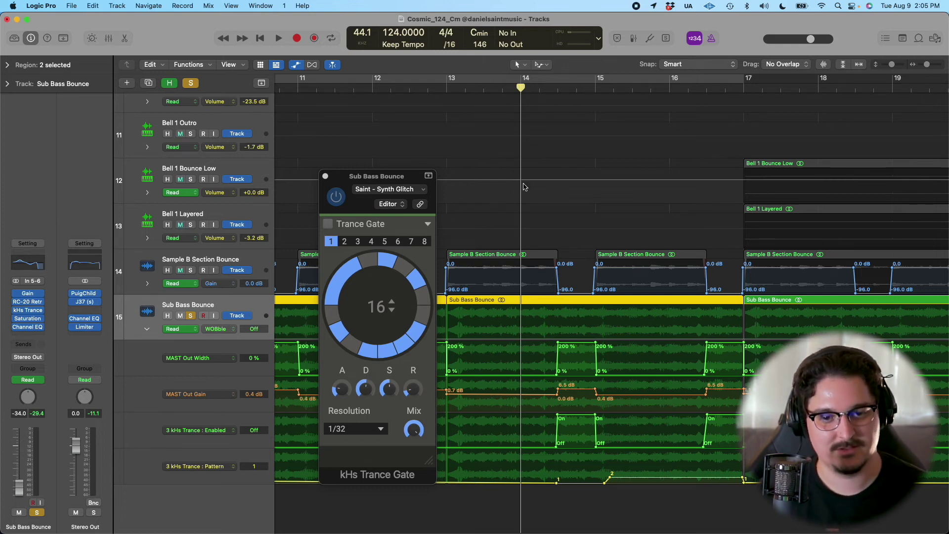
key("space")
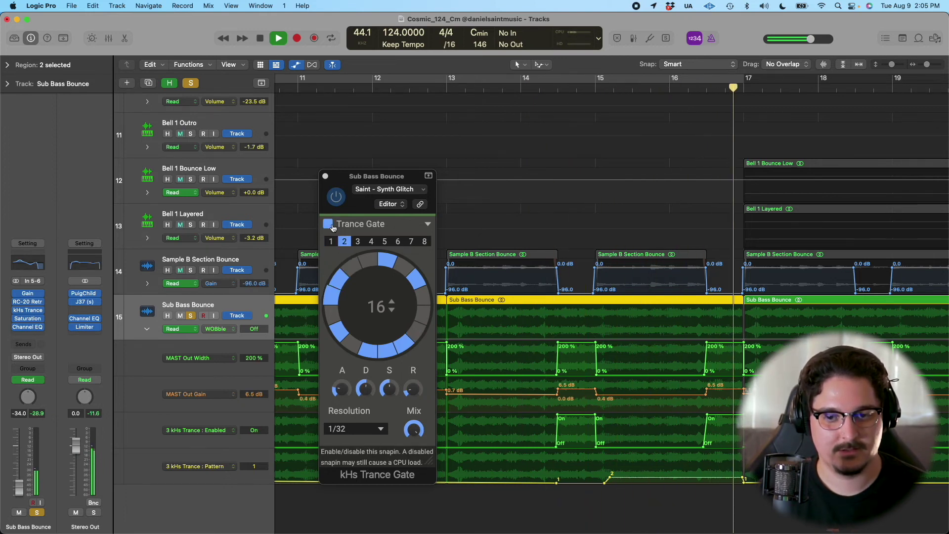
key("space")
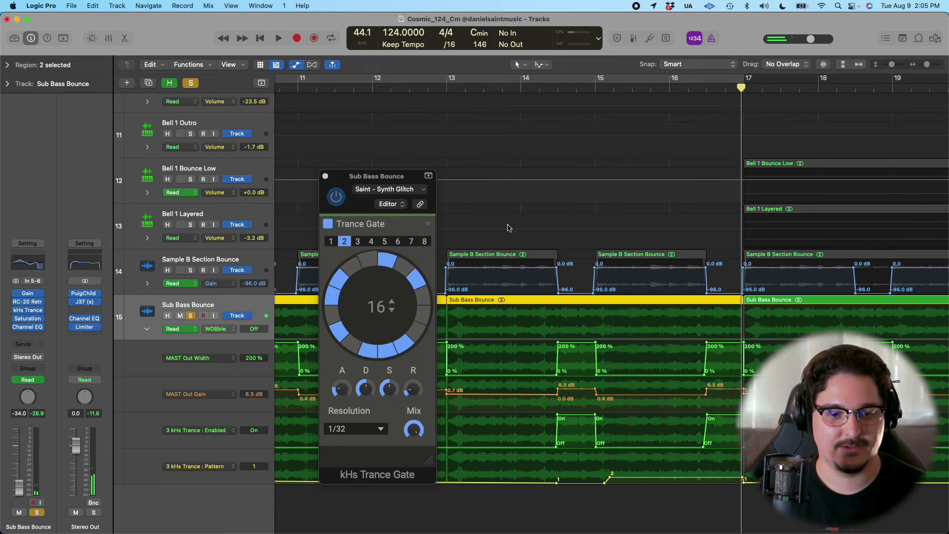
- Compare Trance Gate patterns 1 and 2 at the automated points before bars 15 and 17, and close the effect
key("space")
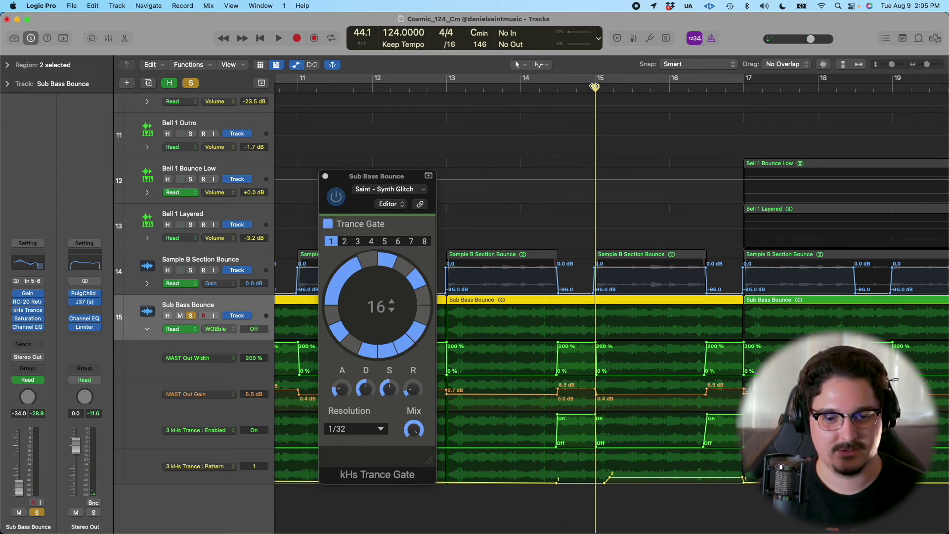
left_click_drag(748, 81, 720, 84)
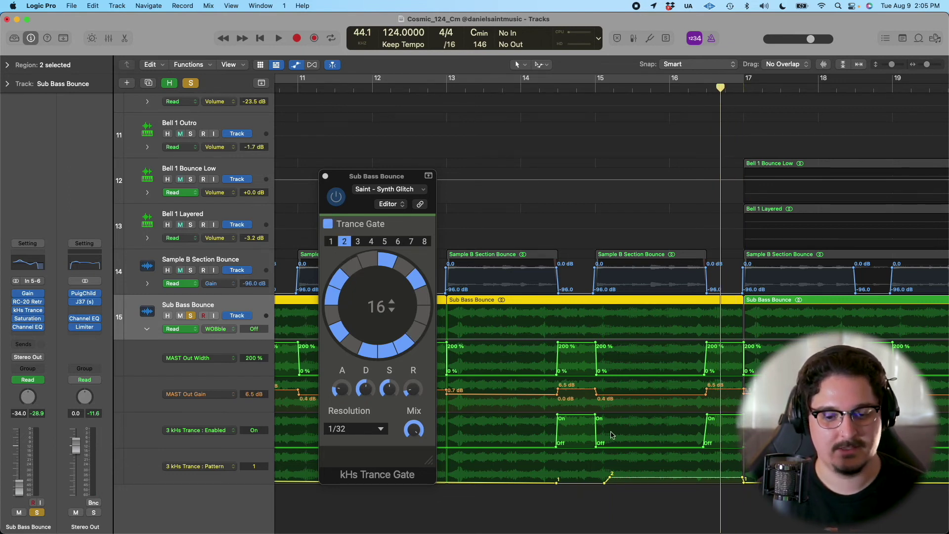
left_click(576, 85)
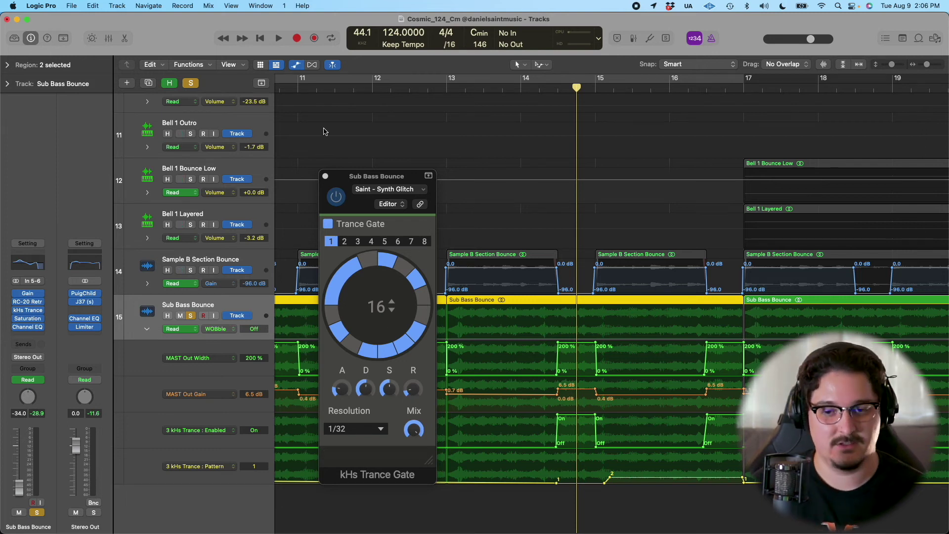
left_click(326, 175)
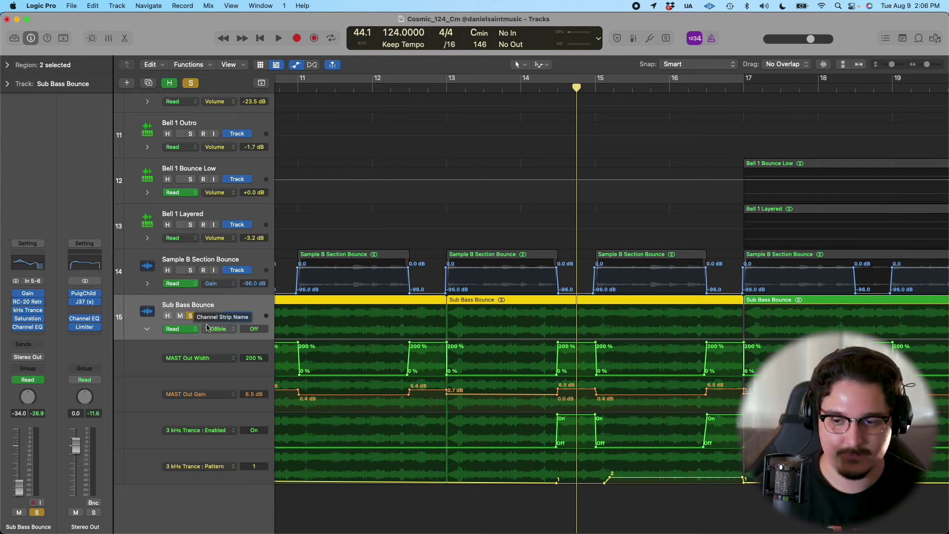
- Unsolo Sub Bass Bounce with automation hidden, and set the cycle range to bars 17–25 from the lower tracks' regions
key("s")
key("a")
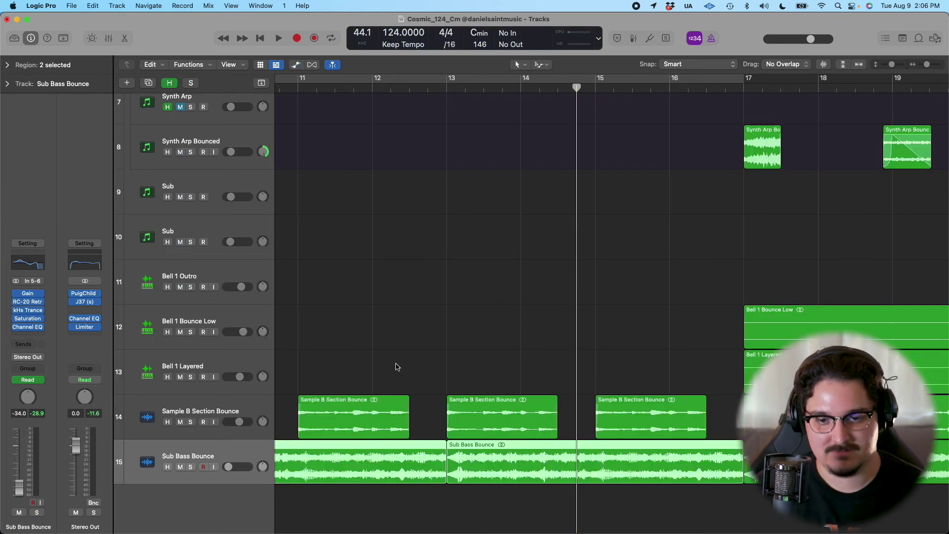
key("super+Left")
key("super+Left")
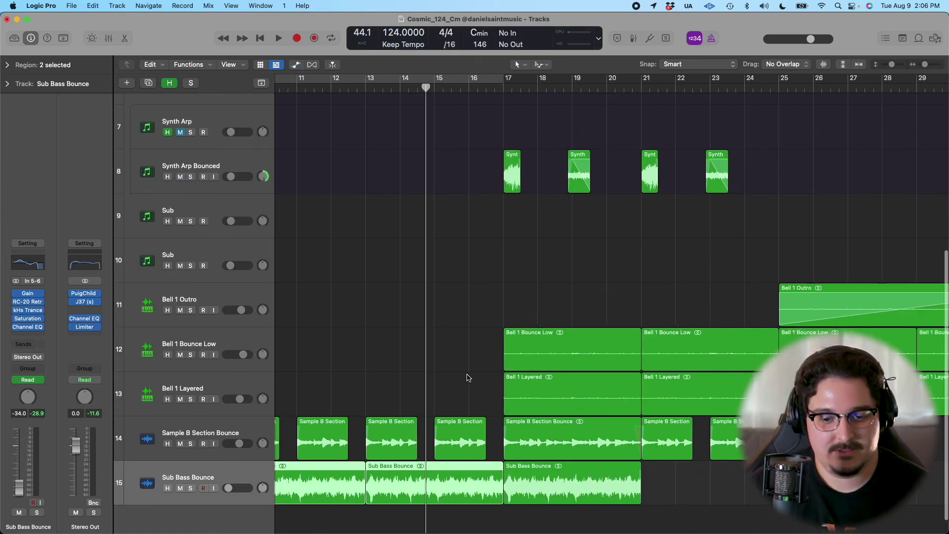
key("super+Up")
left_click_drag(478, 294, 646, 403)
key("super+u")
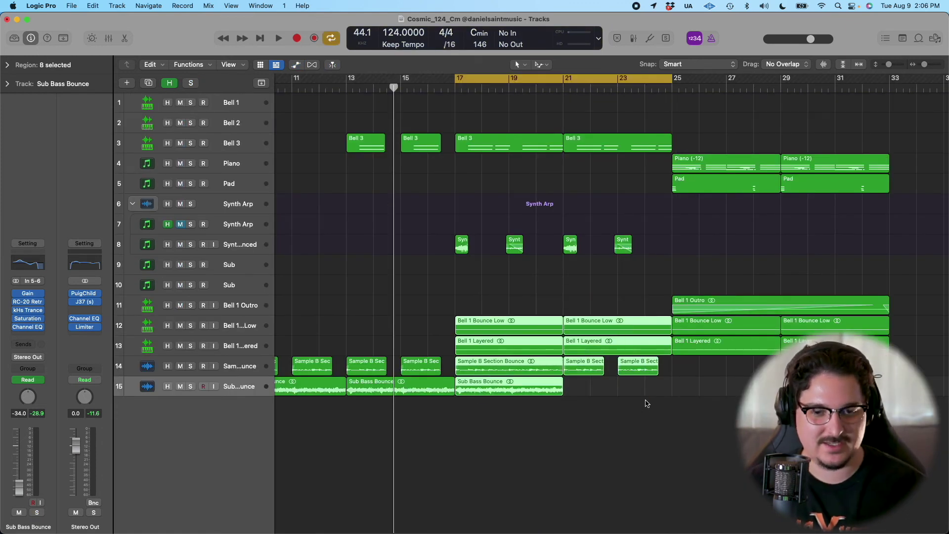
left_click(581, 264)
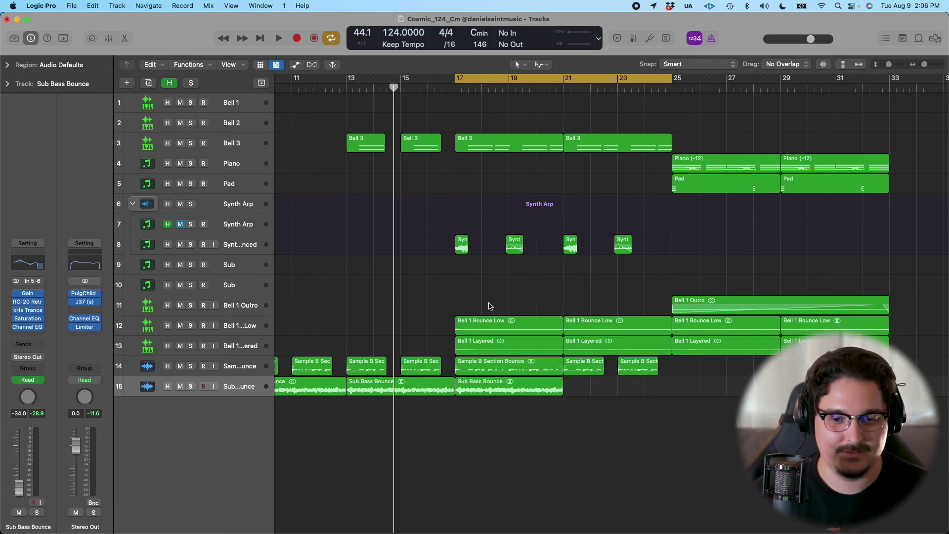
- View the Bell 1 Bounce Low effects, and play the cycled section with kHs Trance Gate open on Bell 1 Layered
left_click_drag(515, 307, 367, 339)
left_click(267, 327)
key("super+Down")
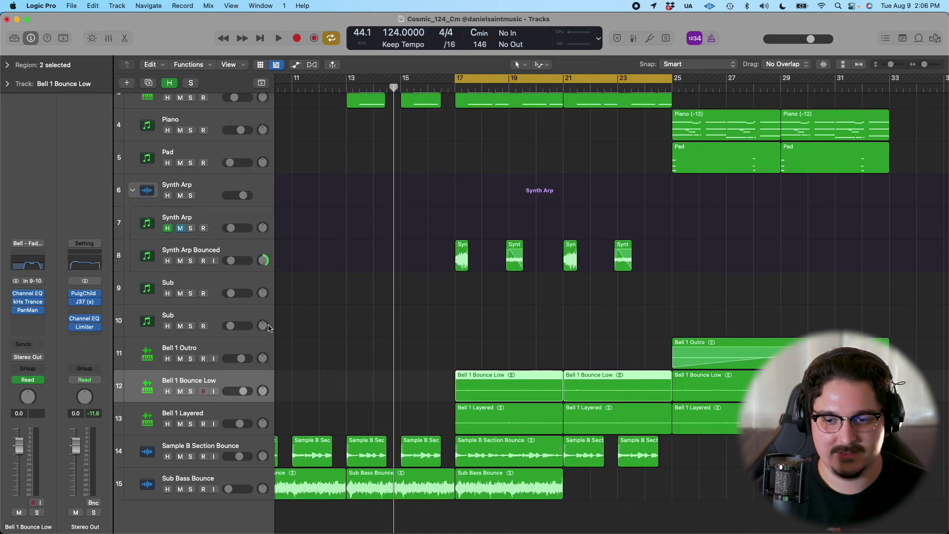
left_click(245, 410)
left_click(27, 301)
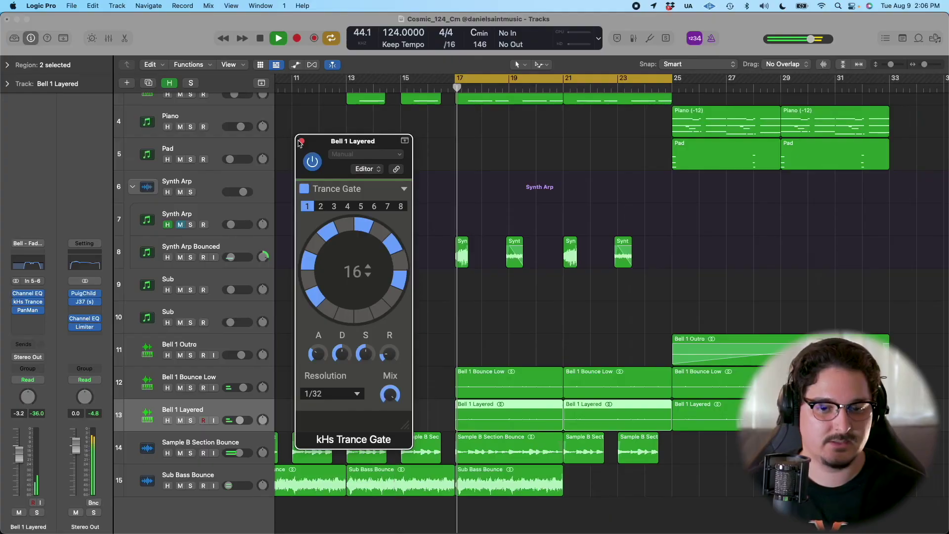
key("space")
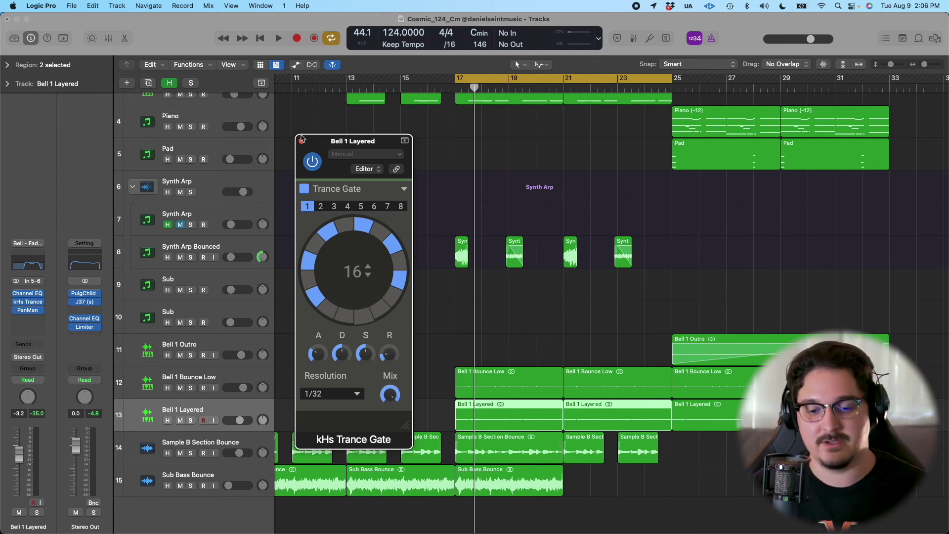
- Resume playback with the cycle turned off until bar 25, and close the Trance Gate on Bell 1 Layered
key("space")
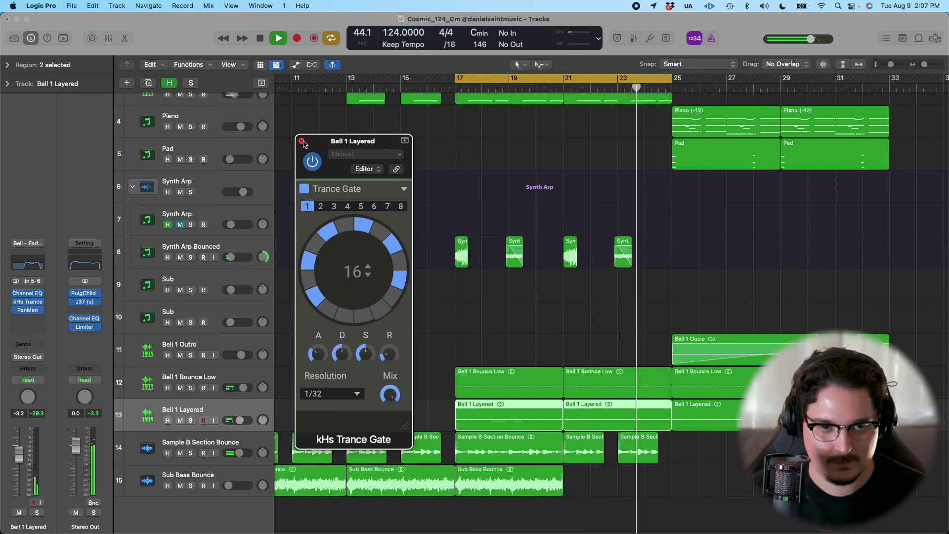
key("c")
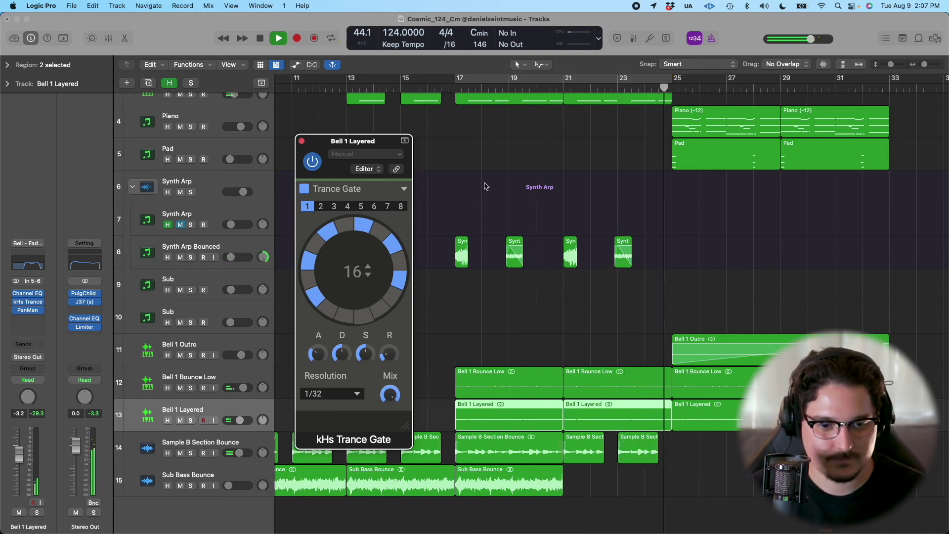
key("space")
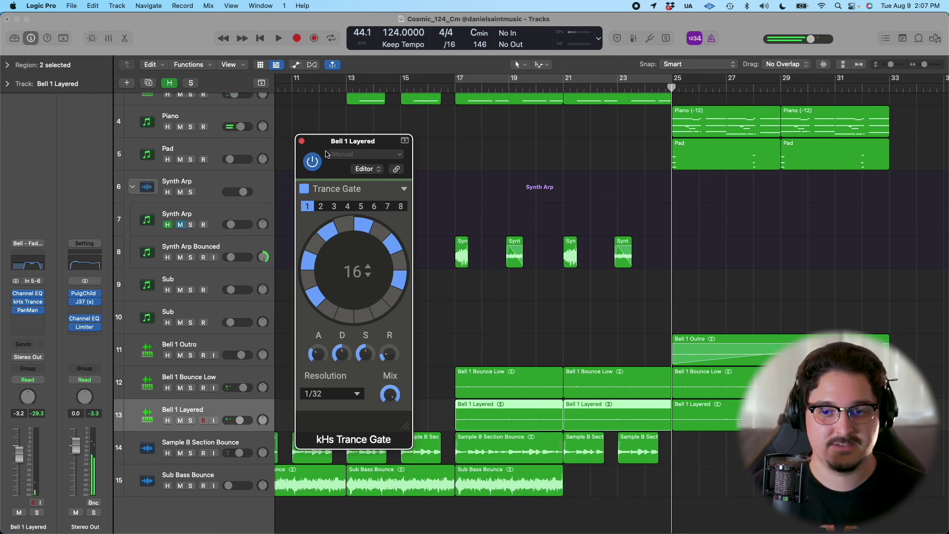
left_click(302, 142)
- Review the arrangement of the Bell 1 Bounce Low, Bell 1 Layered, Sample B Section Bounce and Sub Bass Bounce regions
scroll(386, 210, "up", 3)
key("super+Up")
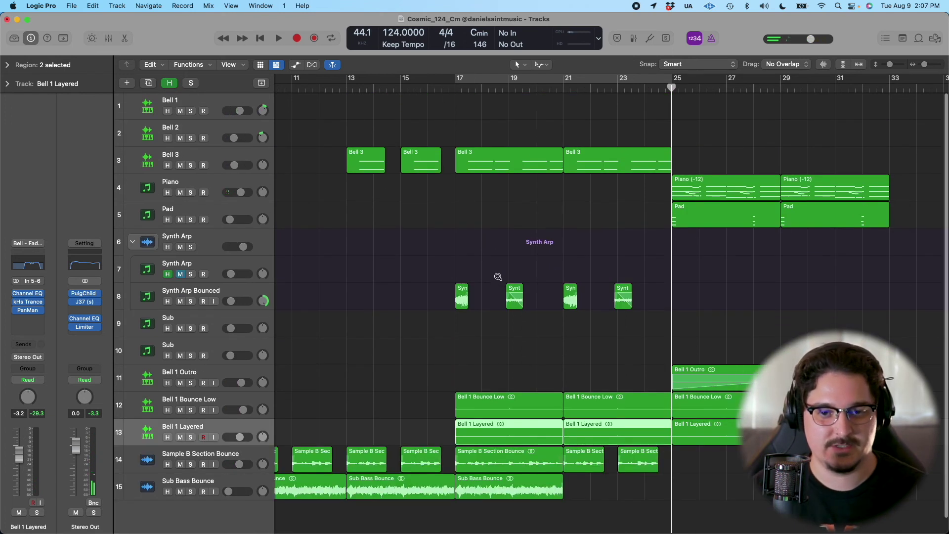
key("super+Left")
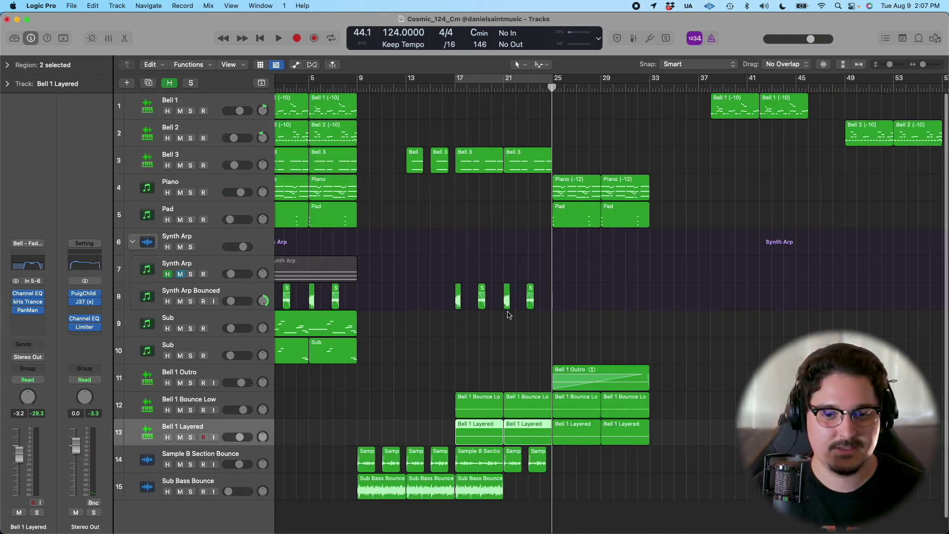
left_click(221, 403)
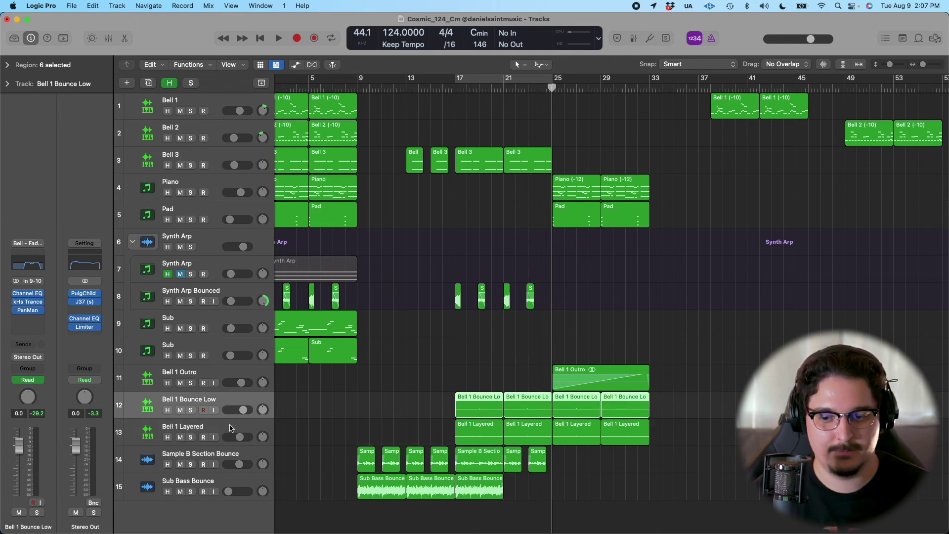
left_click(232, 428)
left_click(231, 399)
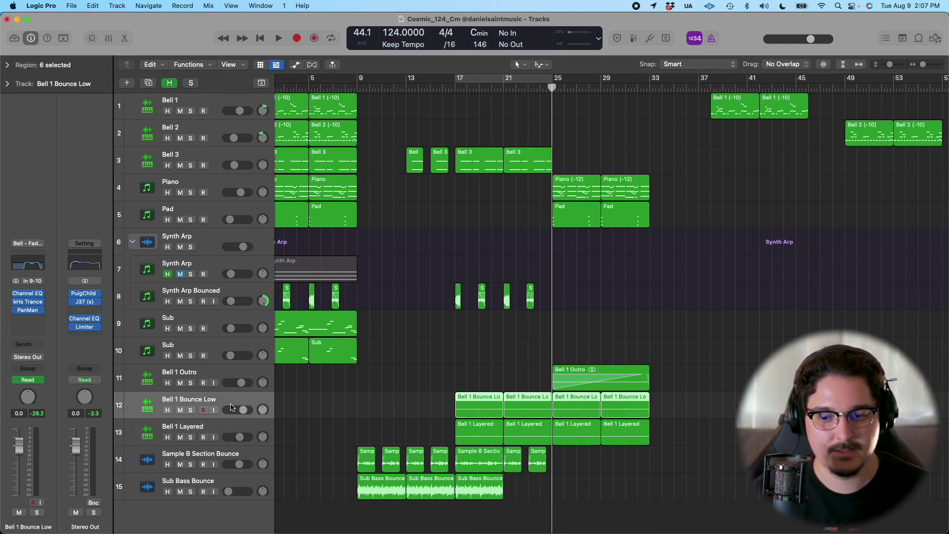
key("z")
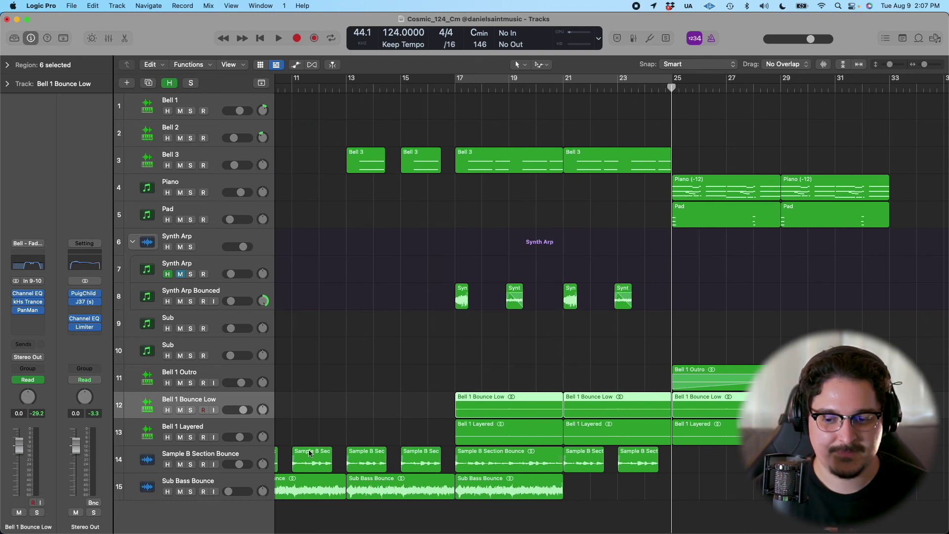
left_click(235, 453)
scroll(455, 460, "left", 3)
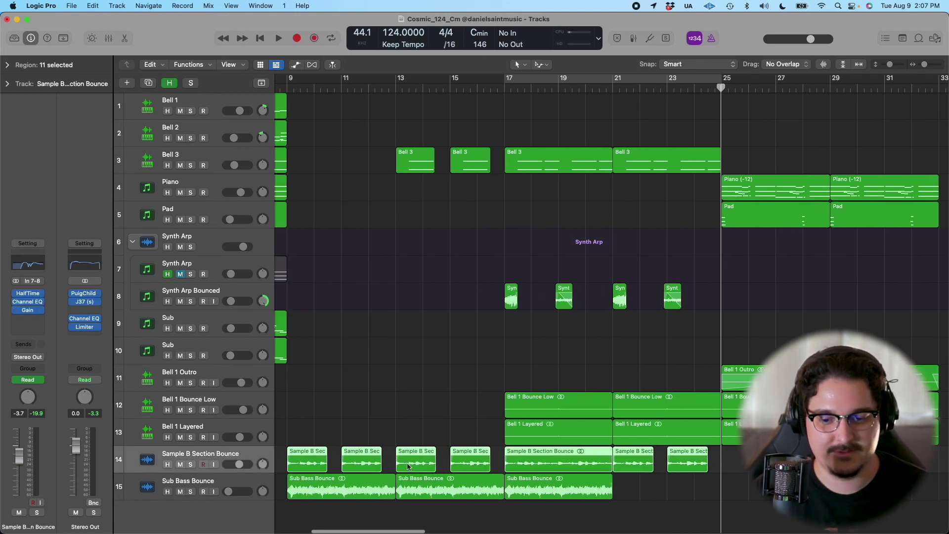
scroll(455, 459, "right", 5)
left_click_drag(494, 499, 569, 467)
- Set the cycle range to bars 25–33 from the Bell 1 Outro, Bounce Low and Layered regions, and play the outro
scroll(621, 417, "right", 4)
left_click_drag(525, 354, 661, 443)
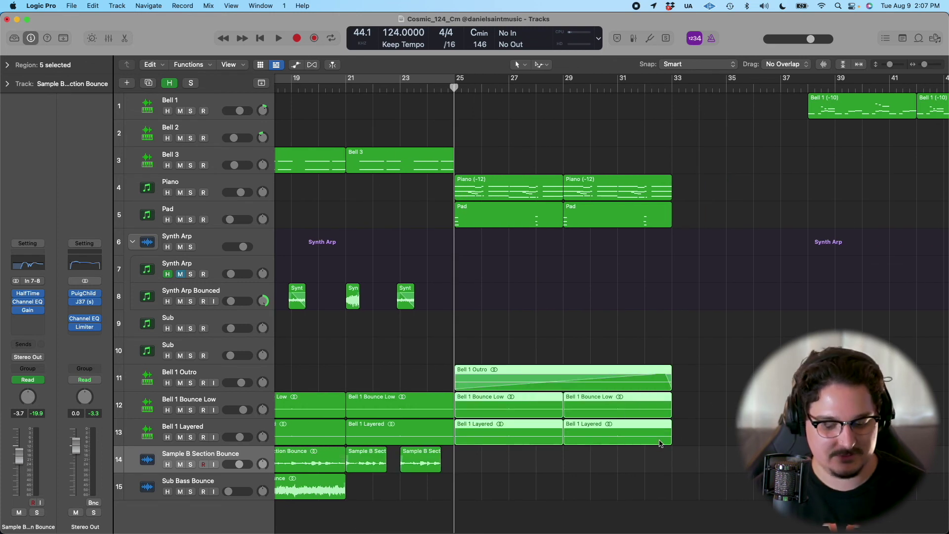
key("super+u")
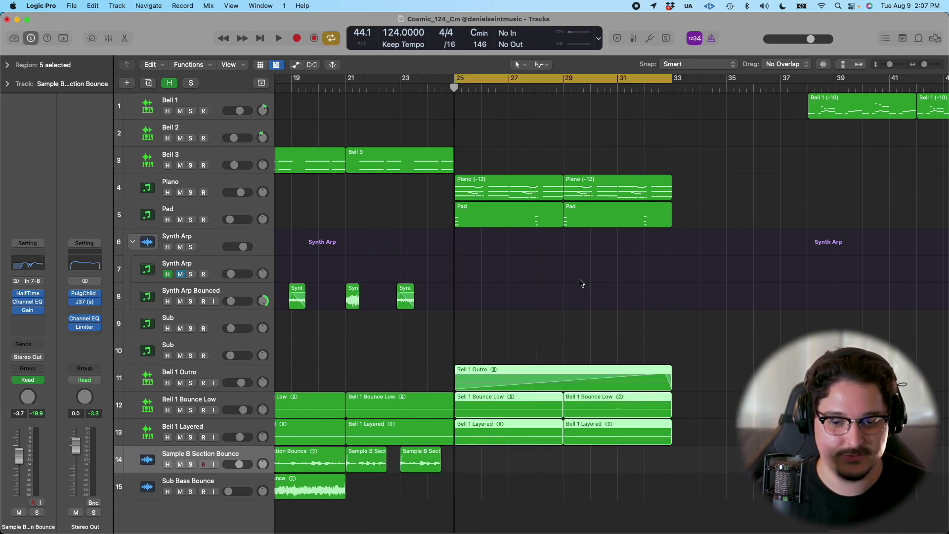
key("space")
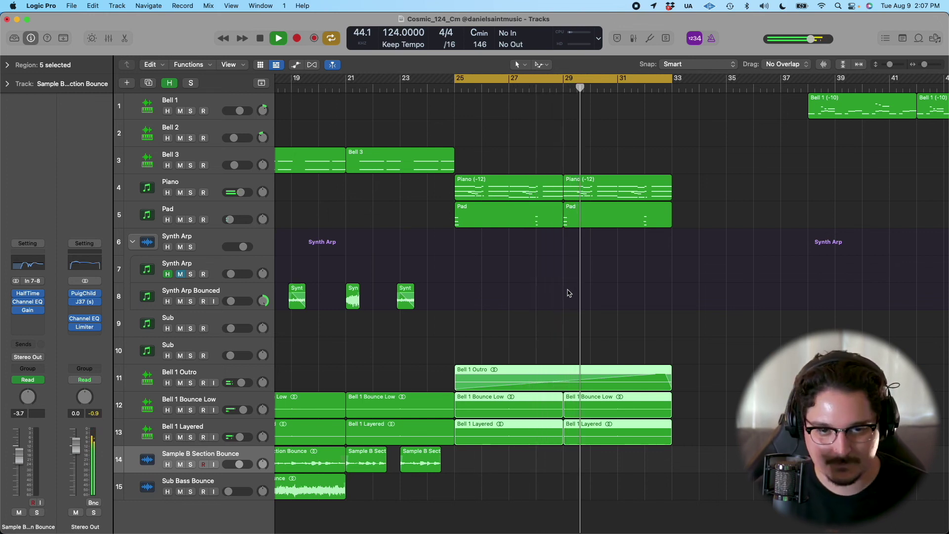
- Stop the outro playback, turn the cycle off, and view the PuigChild 670 and J37 tape settings on the Stereo Out
key("space")
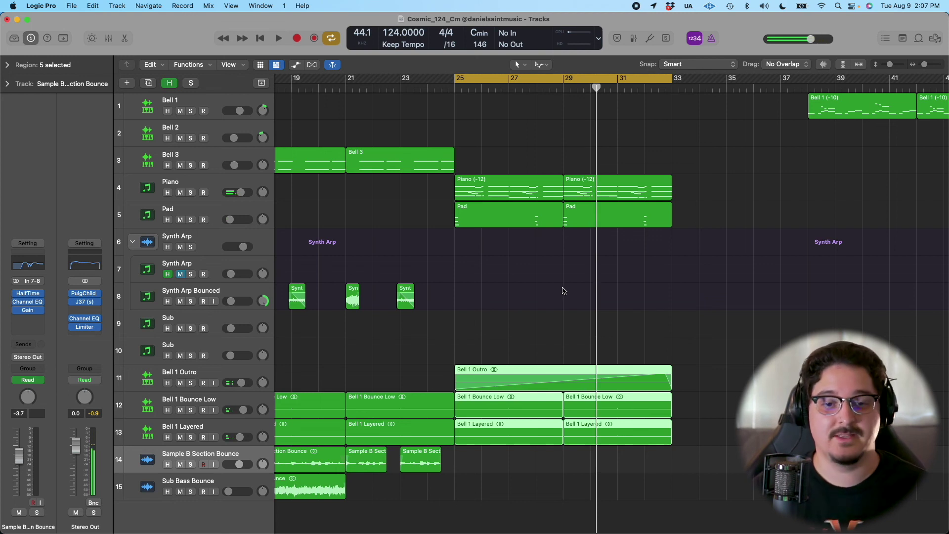
key("c")
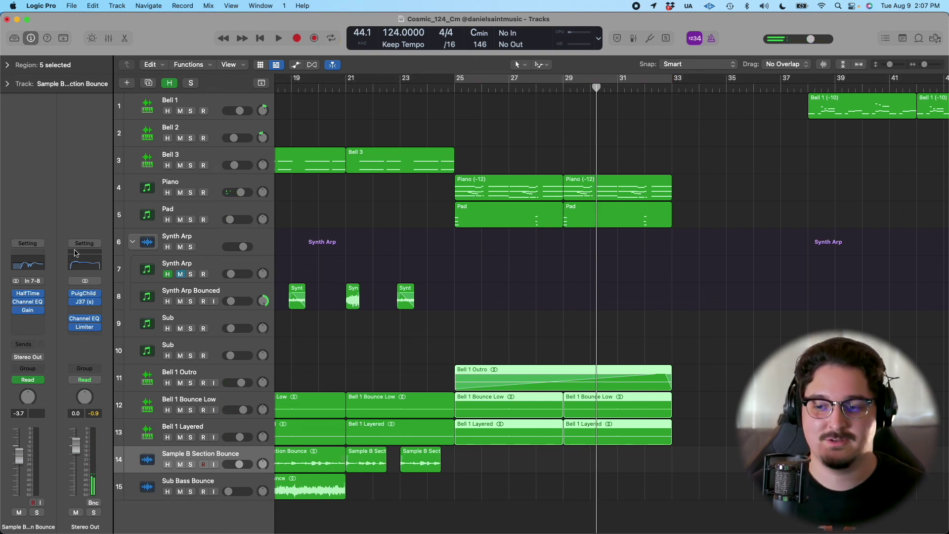
left_click(85, 294)
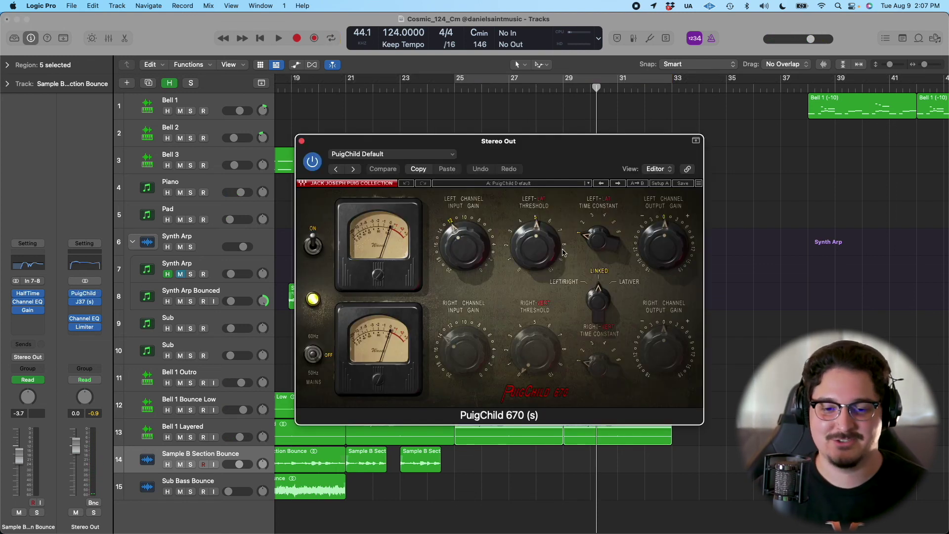
left_click(302, 141)
left_click(85, 301)
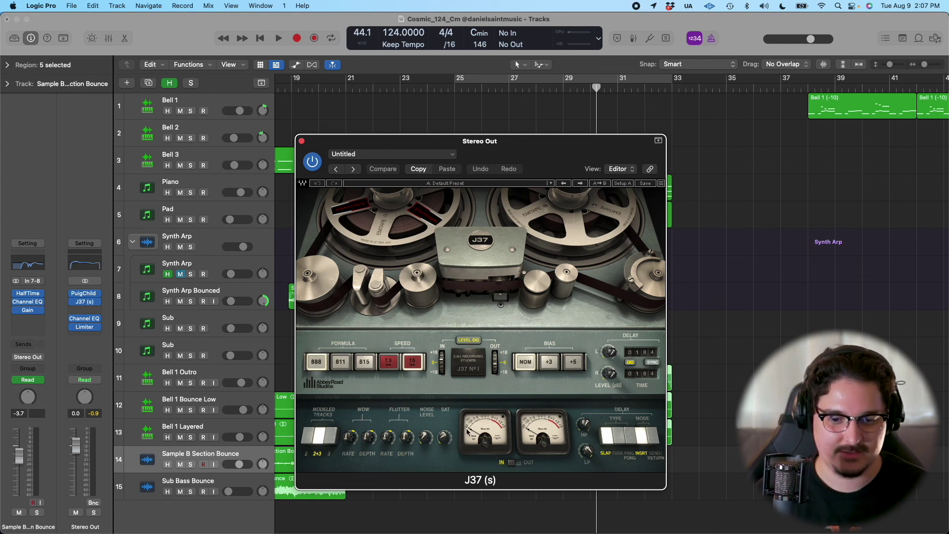
left_click(302, 142)
- View the Channel EQ curve and the Limiter settings on the Stereo Out, closing each plug-in after viewing
left_click(84, 319)
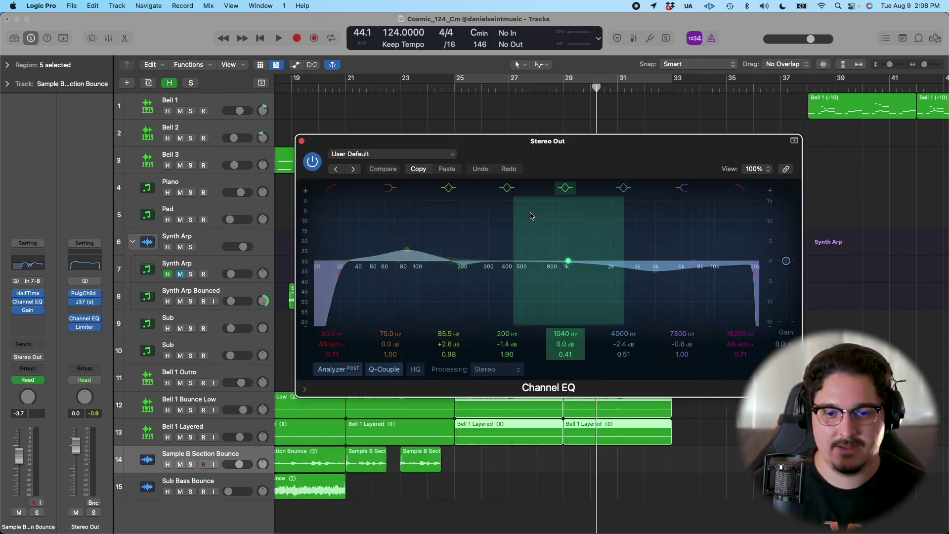
left_click(302, 142)
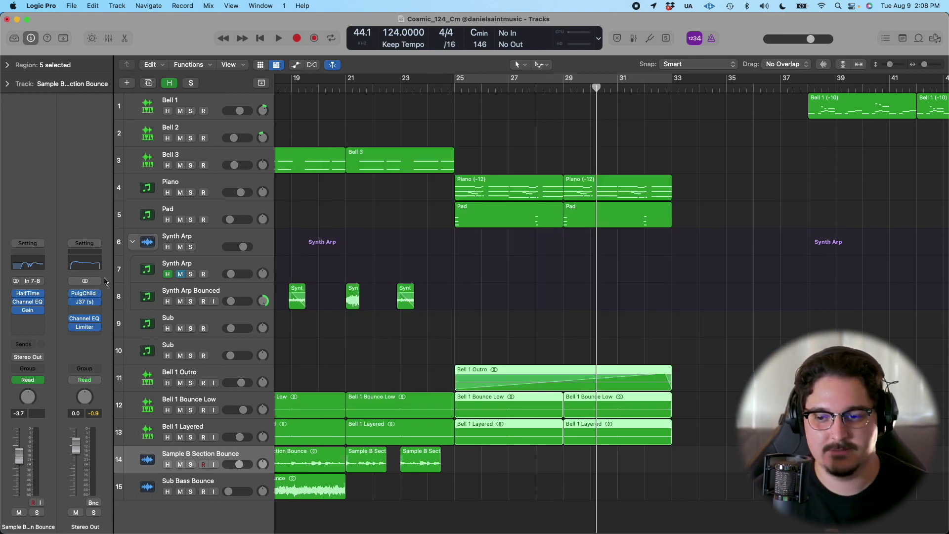
left_click(84, 326)
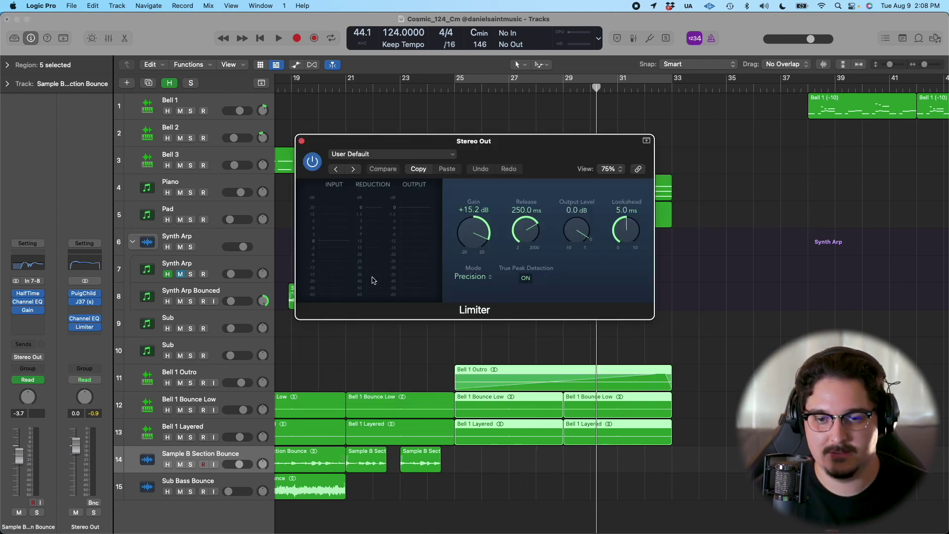
left_click(301, 142)
key("super+Left")
key("super+Left")
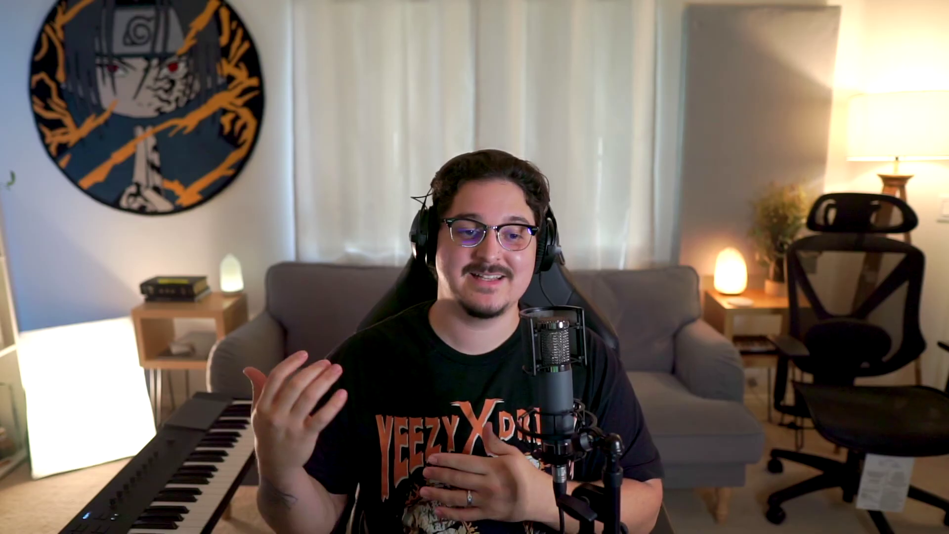